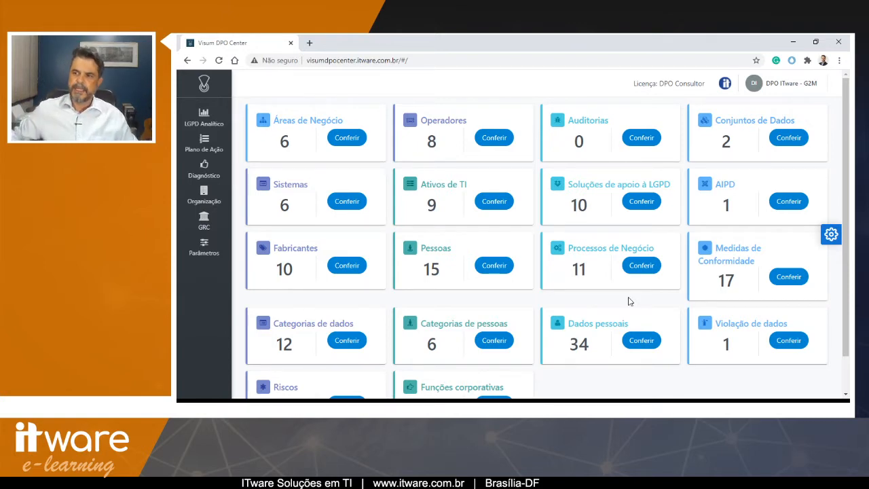
# - Open the assessments list and view the details of Questionário de Mapeamento Preliminar
pyautogui.click(208, 175)
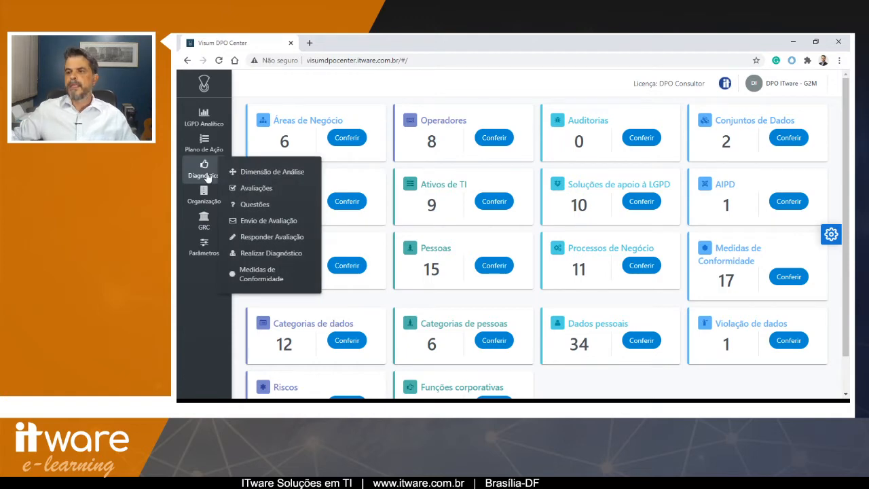
pyautogui.click(249, 190)
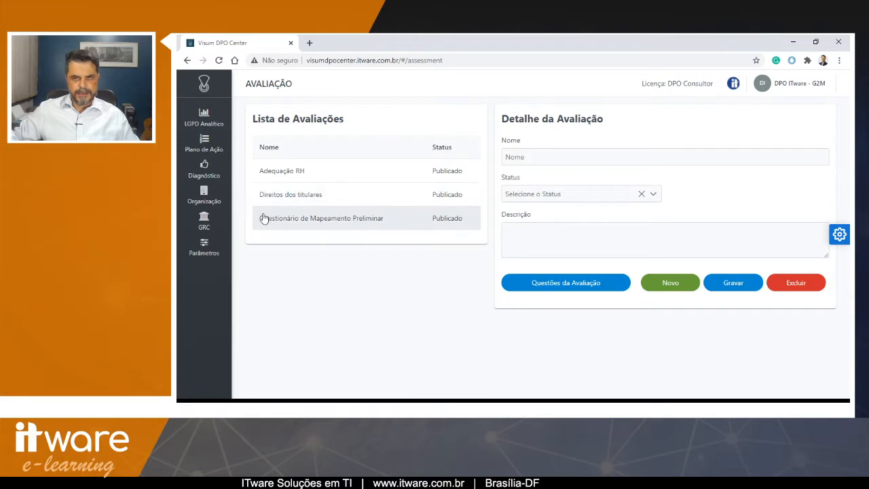
pyautogui.click(304, 222)
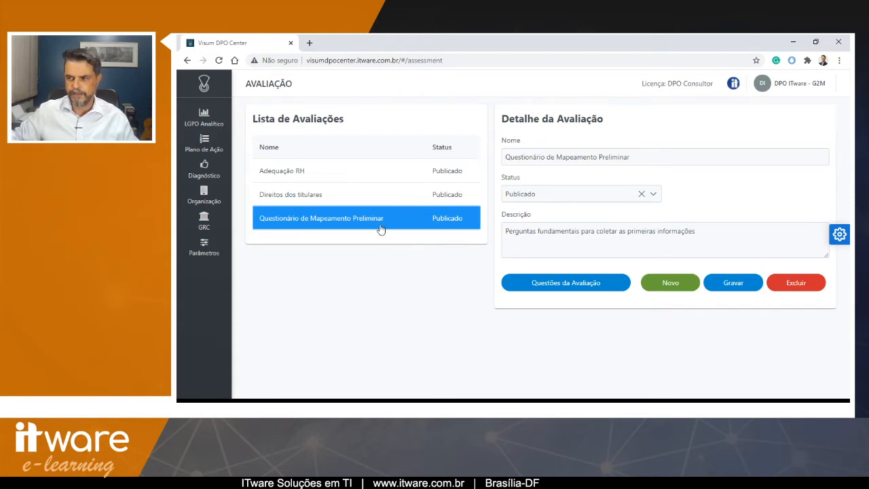
# - Open the assessment-sending page and choose Questionário de Mapeamento Preliminar as the assessment
pyautogui.moveTo(204, 143)
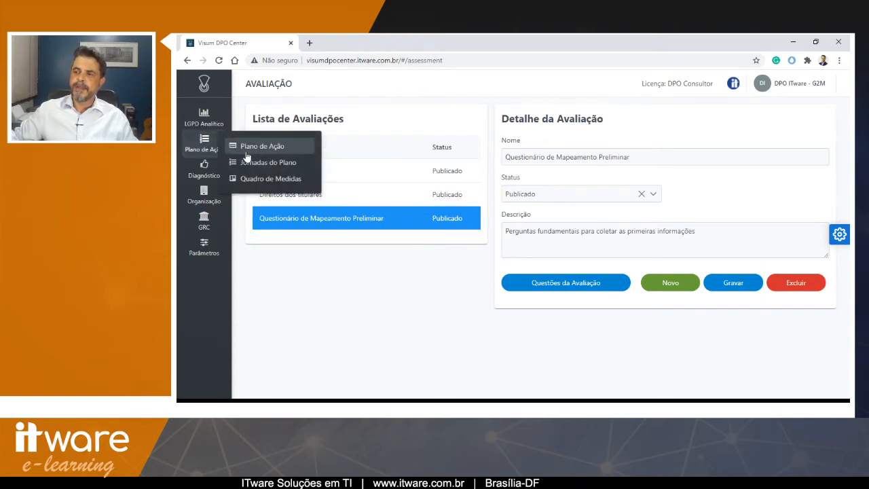
pyautogui.moveTo(210, 172)
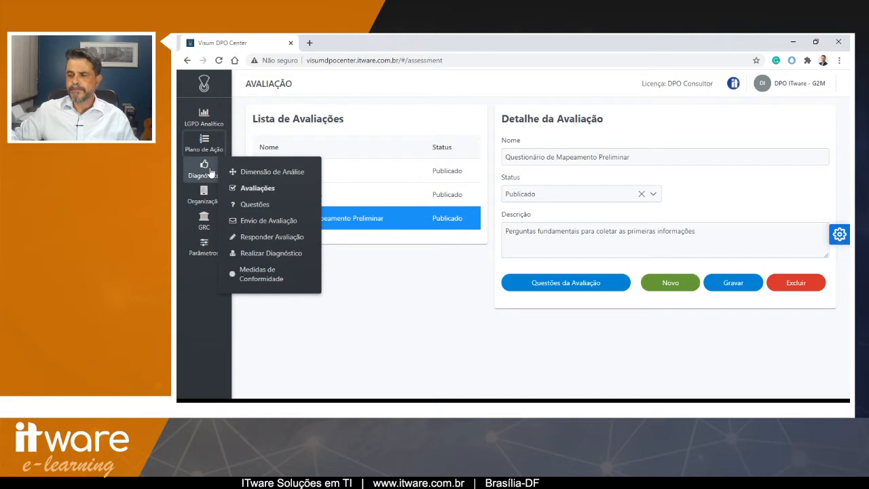
pyautogui.click(261, 220)
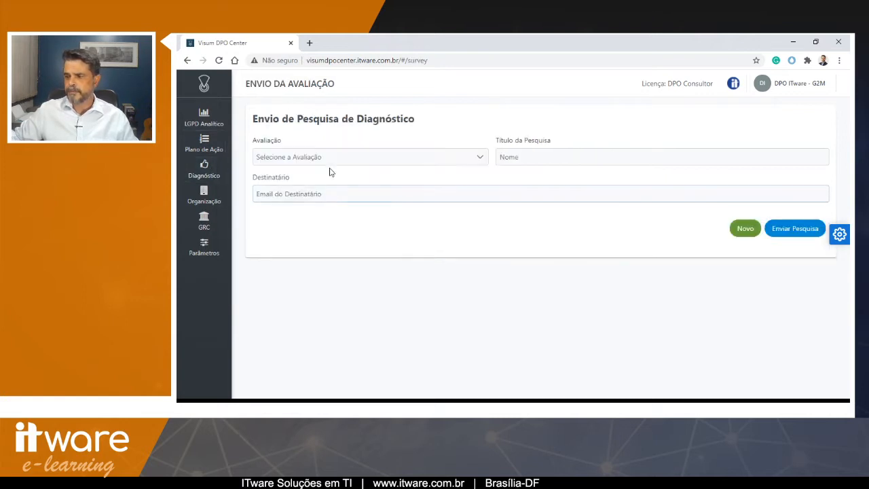
pyautogui.click(330, 159)
pyautogui.click(333, 212)
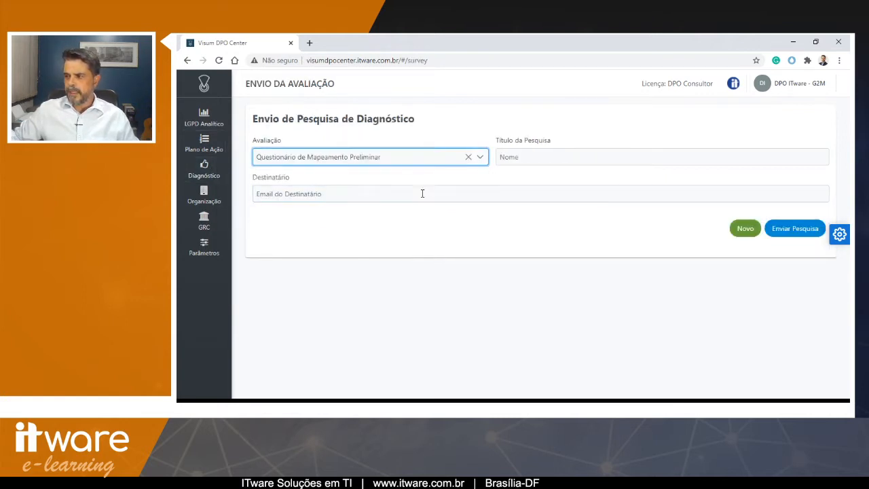
# - Set the survey title to Mapeamento inicial 01
pyautogui.click(510, 155)
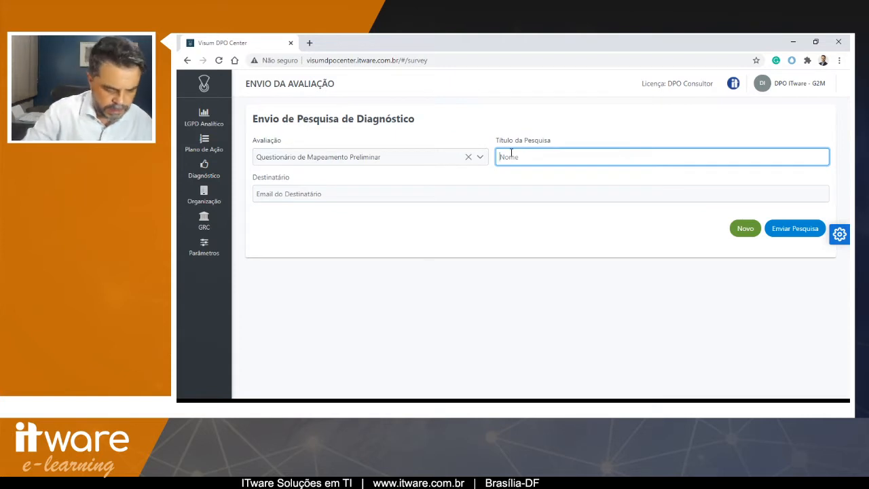
pyautogui.write('Mapea')
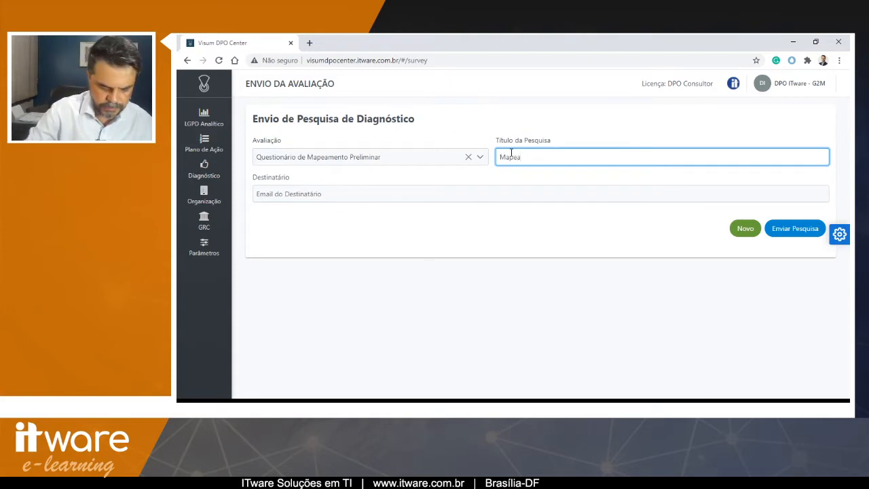
pyautogui.write('mento inicial ')
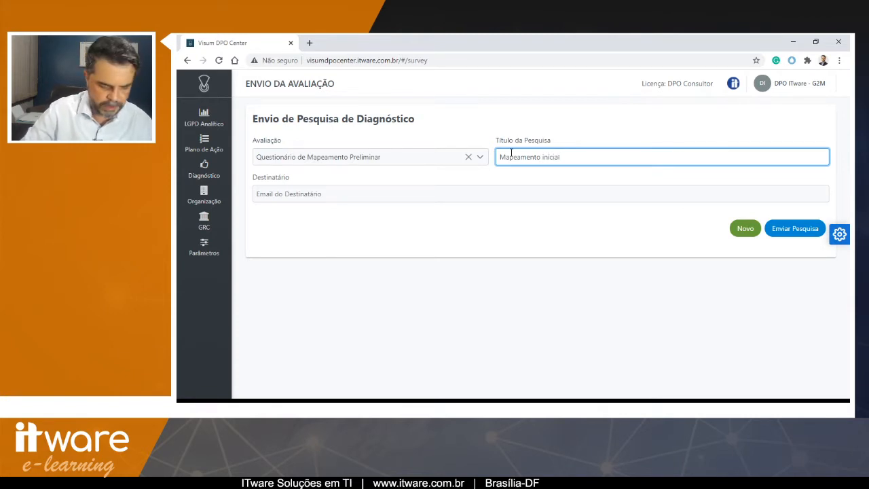
pyautogui.write('01')
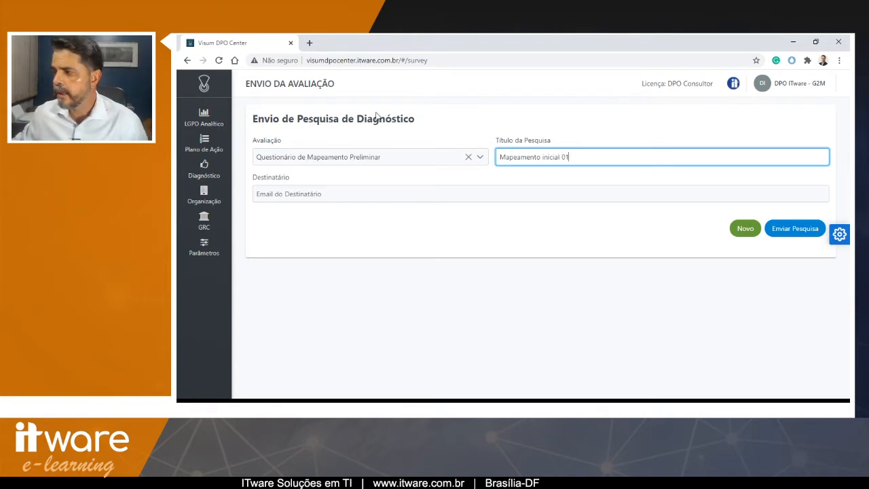
# - Enter the recipient's e-mail address
pyautogui.click(400, 194)
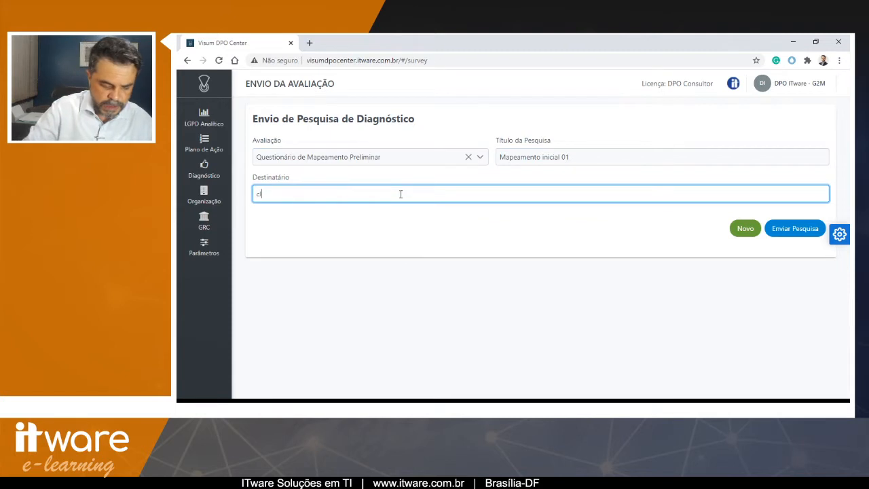
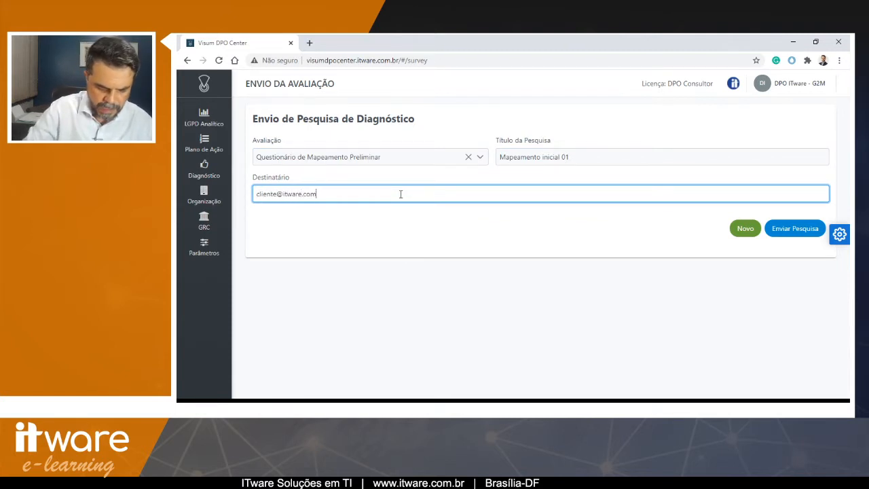
# - Select and copy the recipient's e-mail address
pyautogui.doubleClick(274, 194)
pyautogui.click(334, 194)
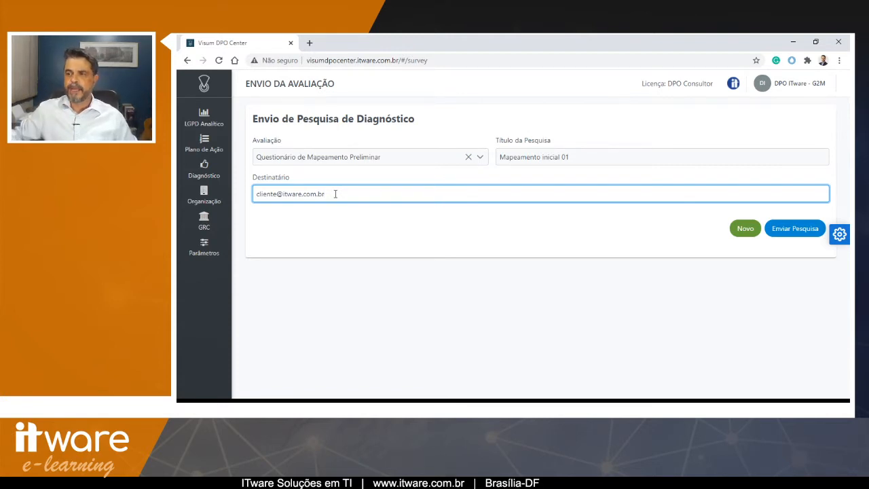
pyautogui.moveTo(335, 194); pyautogui.dragTo(245, 197)
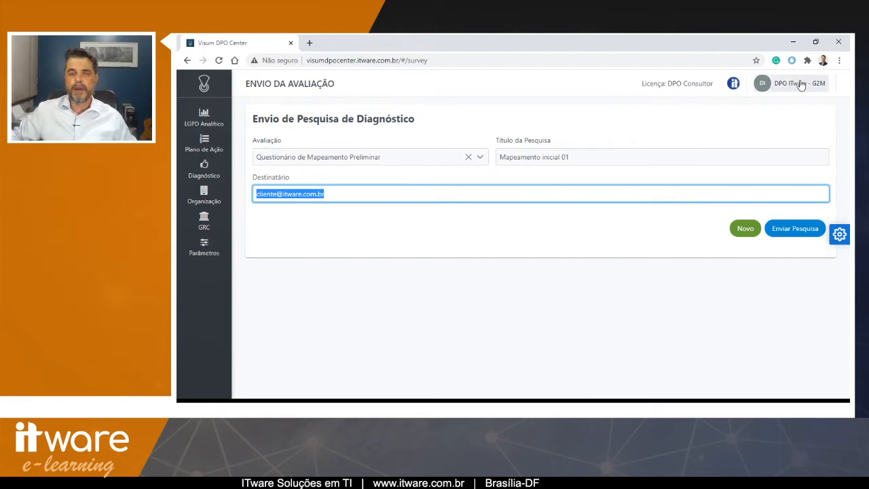
pyautogui.tripleClick(344, 195)
pyautogui.hotkey('ctrl', 'c')
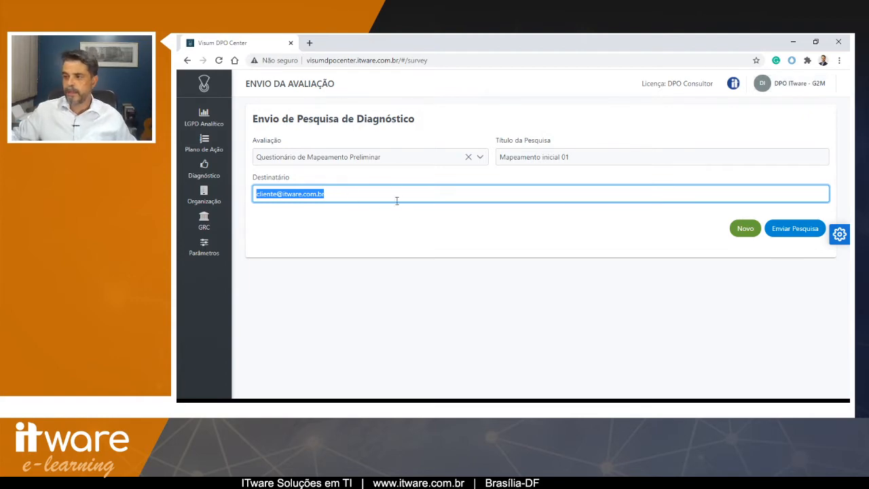
pyautogui.click(459, 190)
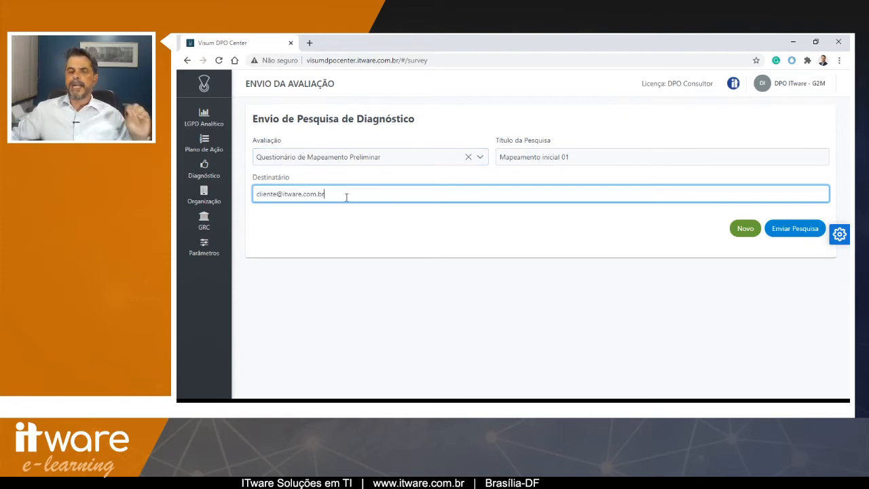
# - Send the survey and dismiss the success notifications
pyautogui.click(796, 231)
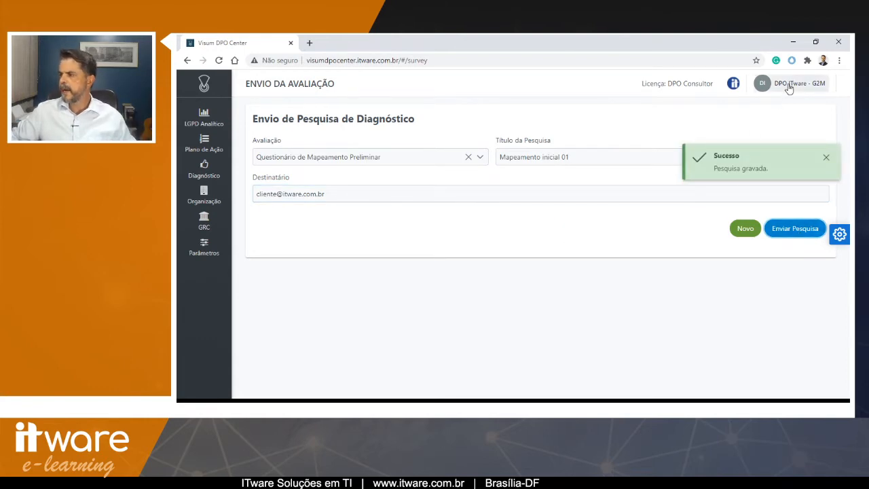
pyautogui.click(826, 158)
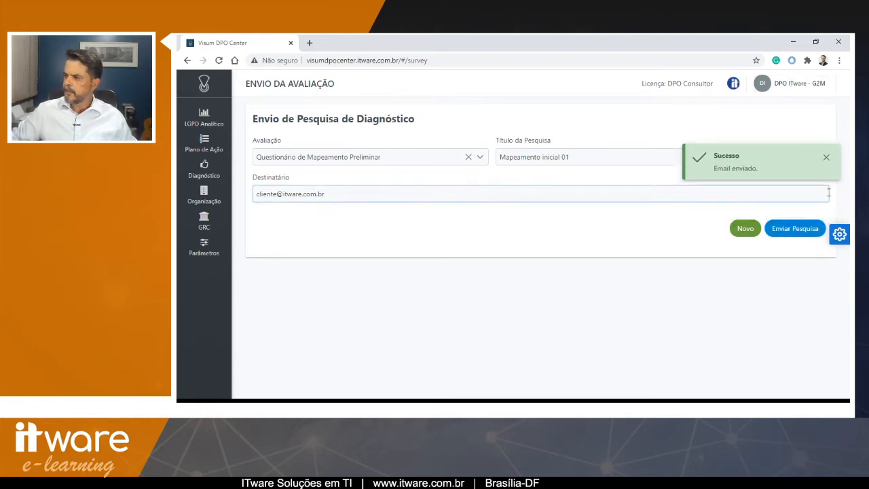
pyautogui.click(826, 160)
# - Log out of the consultant account
pyautogui.click(801, 87)
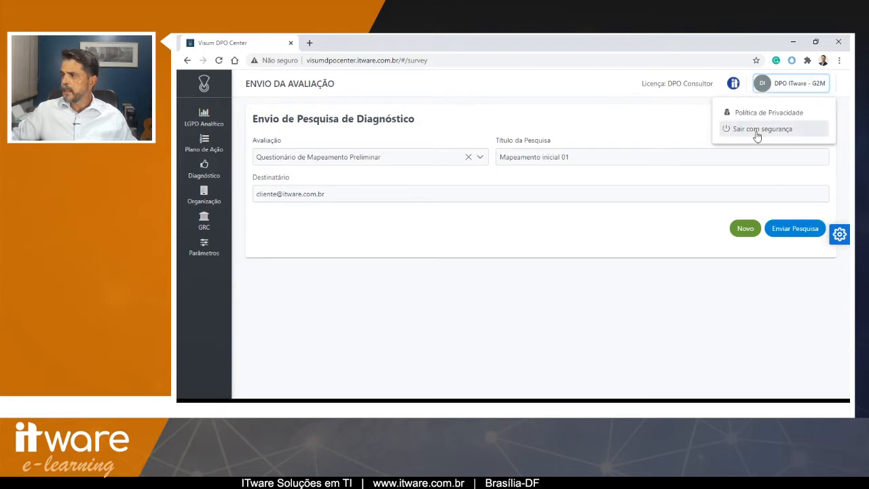
pyautogui.click(781, 129)
# - Log in by pasting the recipient's e-mail and entering the account password
pyautogui.click(530, 197)
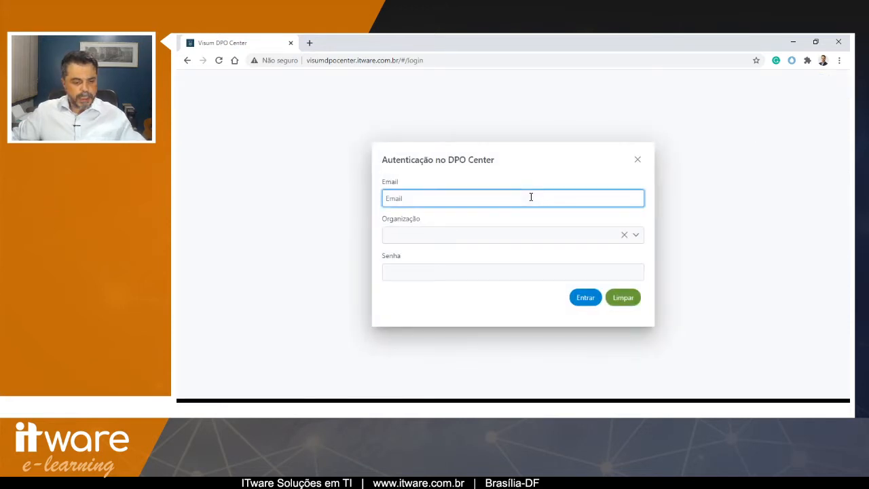
pyautogui.hotkey('ctrl', 'v')
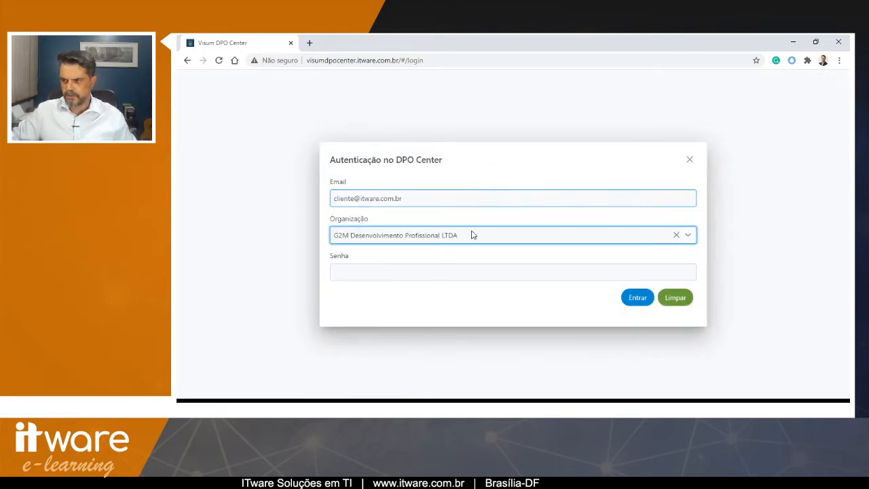
pyautogui.click(438, 270)
pyautogui.write('1234')
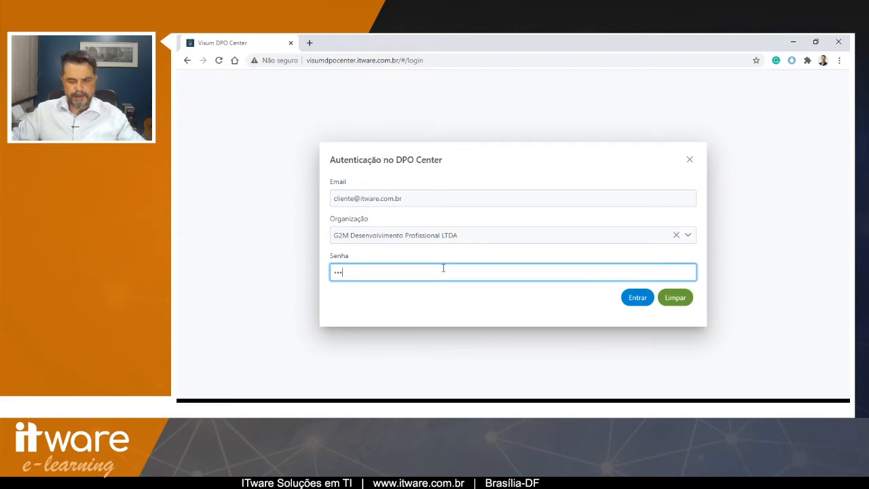
pyautogui.click(637, 298)
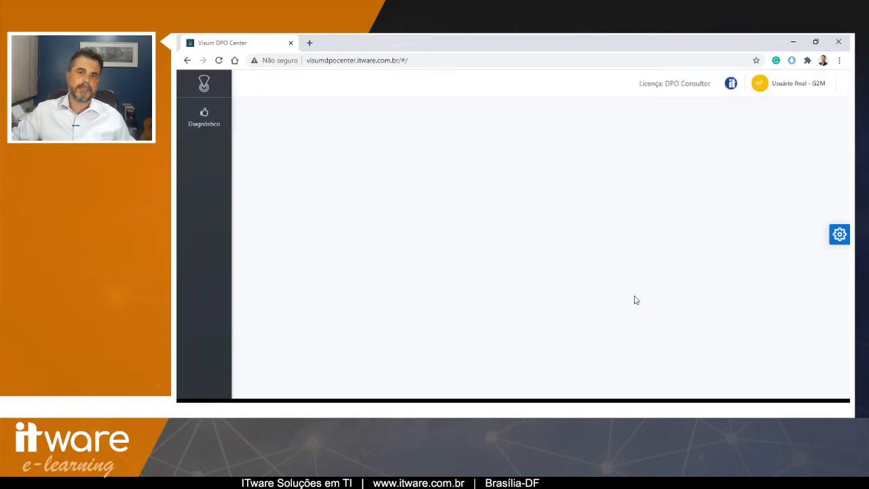
# - Open the Responder Avaliação page to answer the survey
pyautogui.click(206, 114)
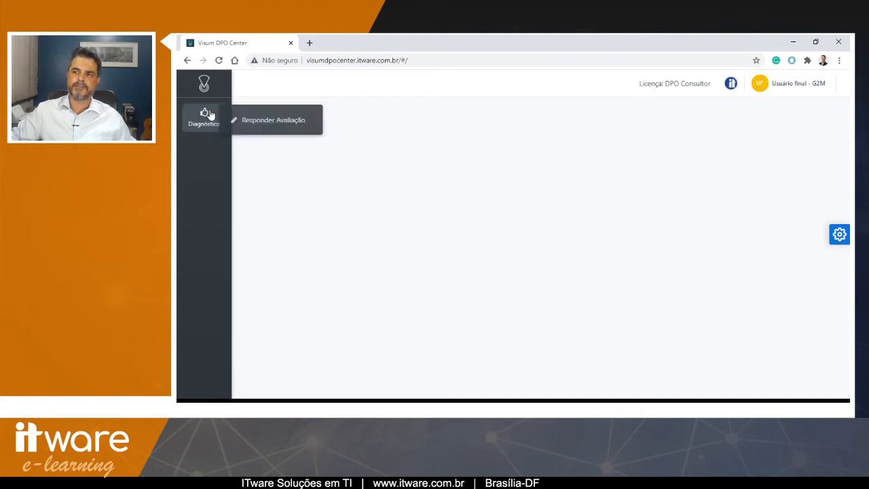
pyautogui.click(265, 126)
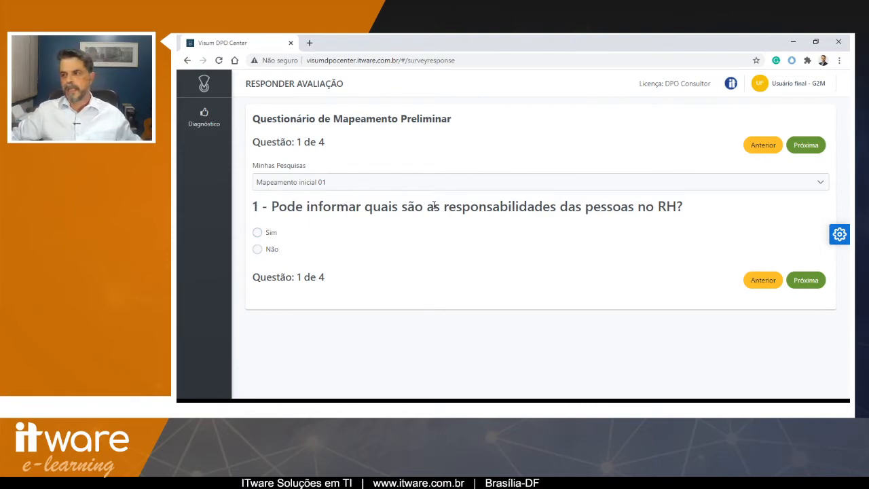
# - Answer Sim to question 1 of the survey
pyautogui.click(258, 233)
pyautogui.scroll(-3, 434, 261)
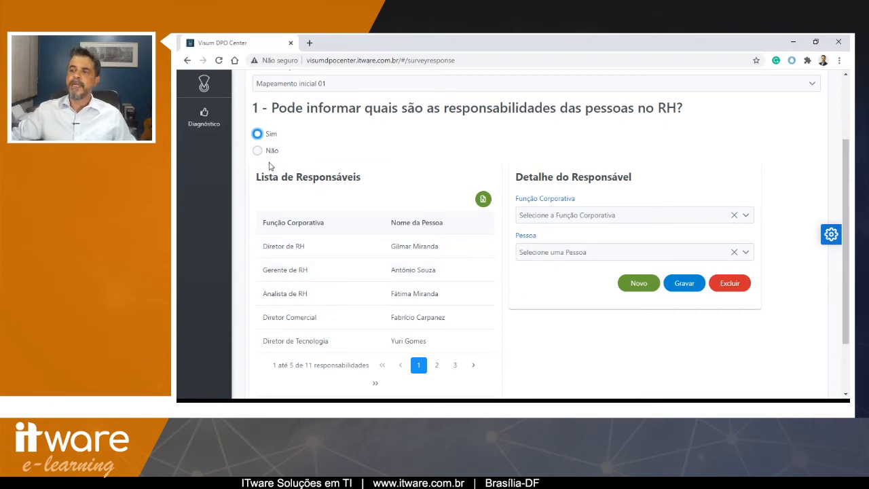
pyautogui.scroll(1, 260, 159)
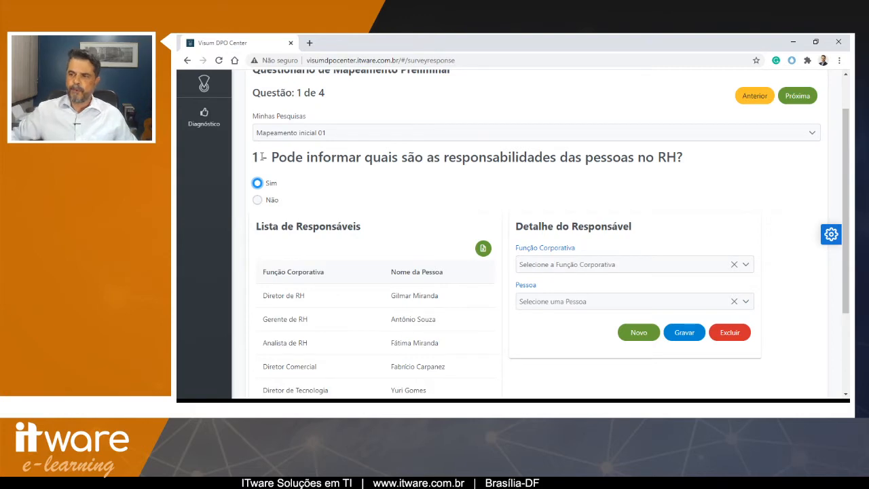
# - Fill the responsible's details with the Diretor de RH function and a person from the list
pyautogui.click(564, 266)
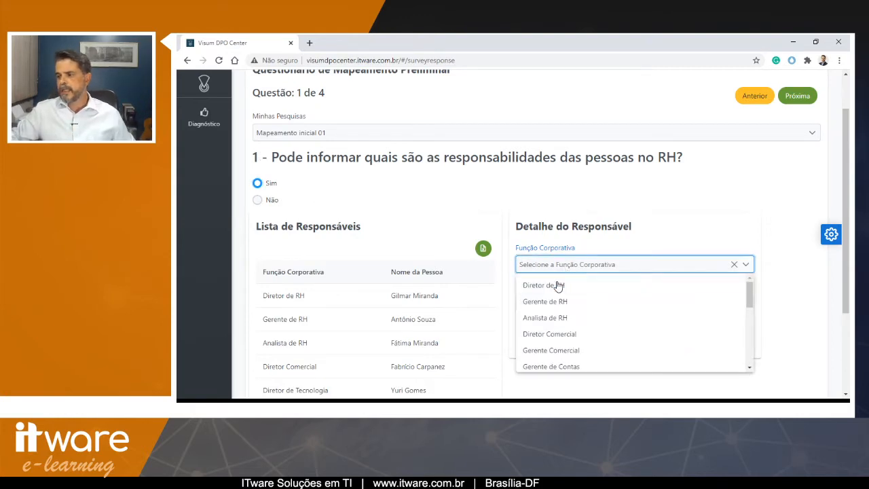
pyautogui.click(557, 285)
pyautogui.click(557, 303)
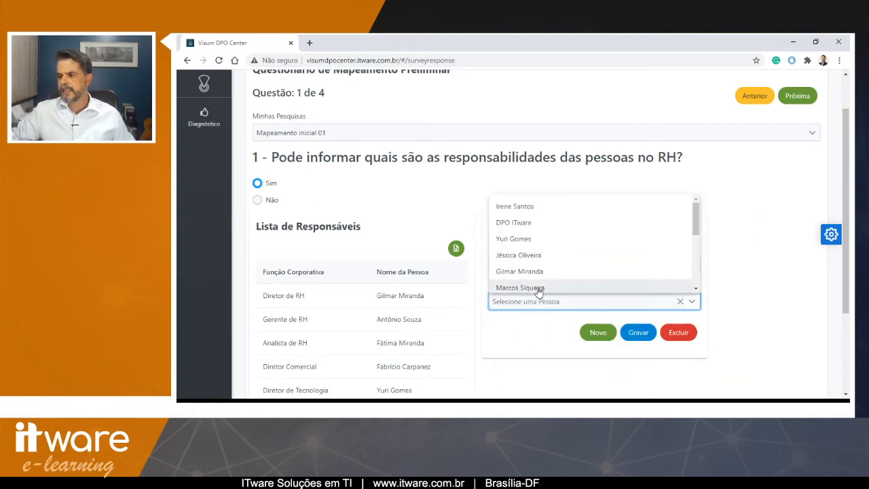
pyautogui.click(539, 288)
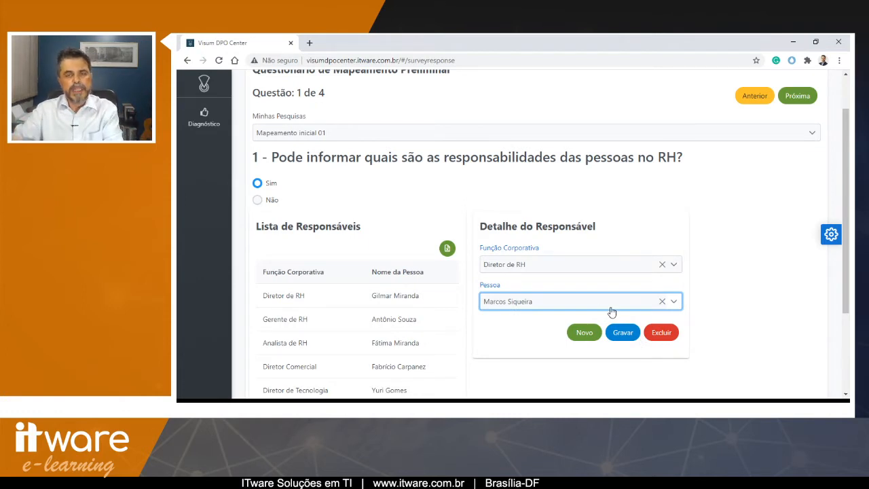
# - Answer Não to the first two survey questions
pyautogui.click(255, 203)
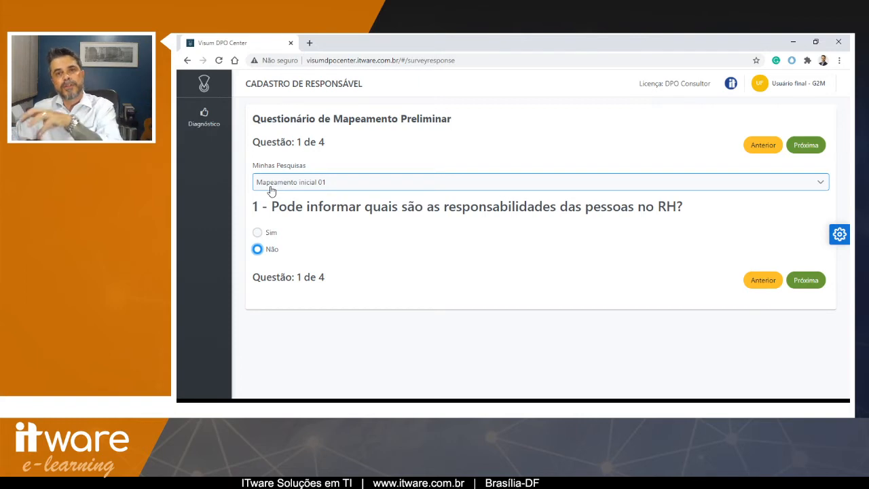
pyautogui.click(803, 146)
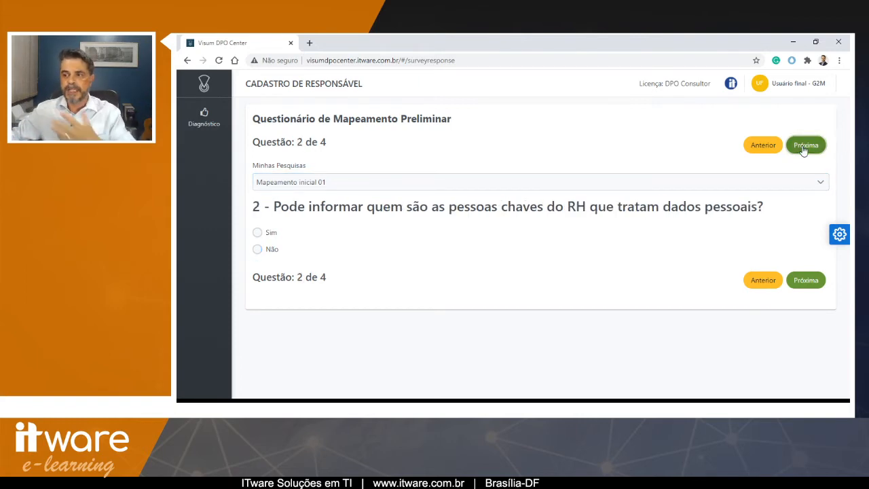
pyautogui.click(256, 249)
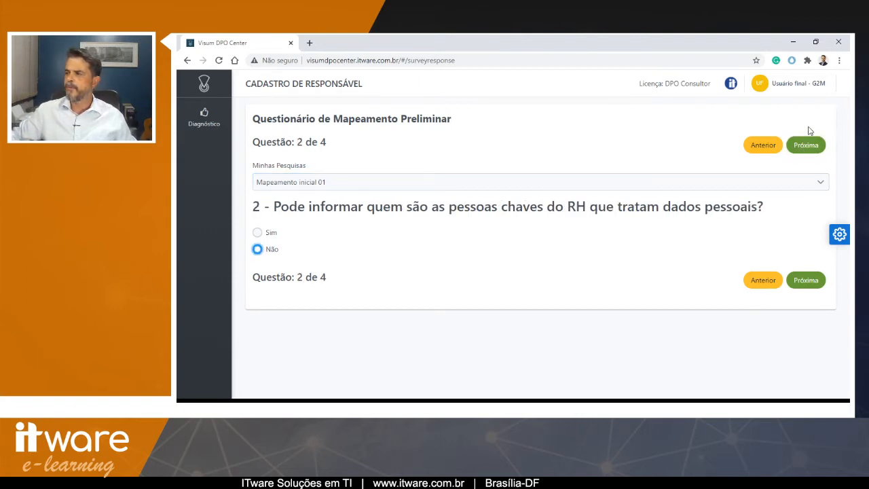
# - Move to question 3 of the survey and answer Não
pyautogui.click(804, 145)
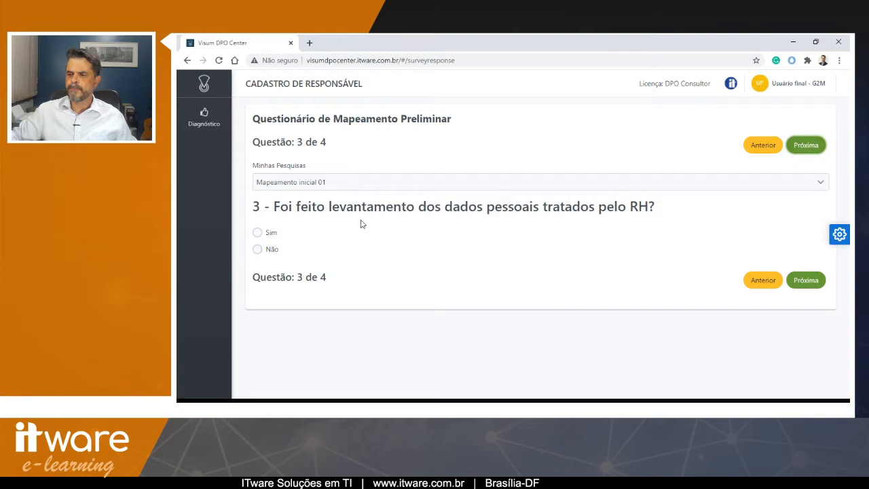
pyautogui.click(258, 232)
pyautogui.scroll(-2, 434, 307)
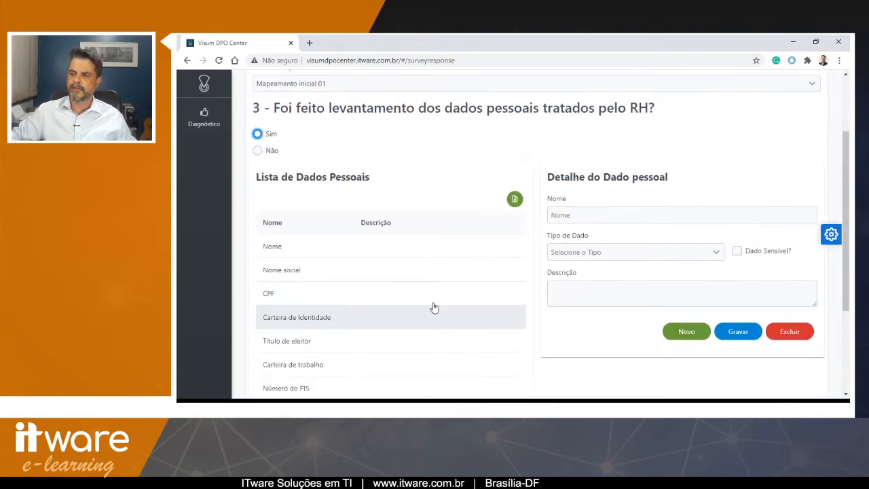
pyautogui.scroll(2, 421, 311)
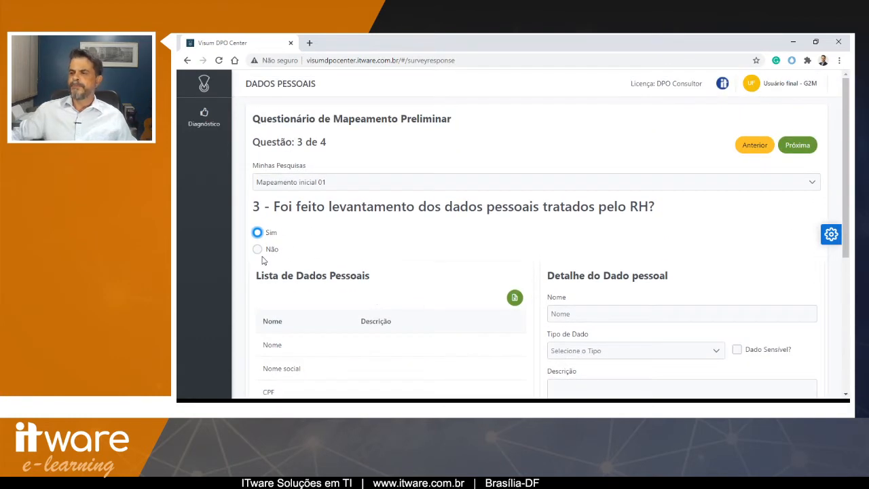
pyautogui.click(258, 250)
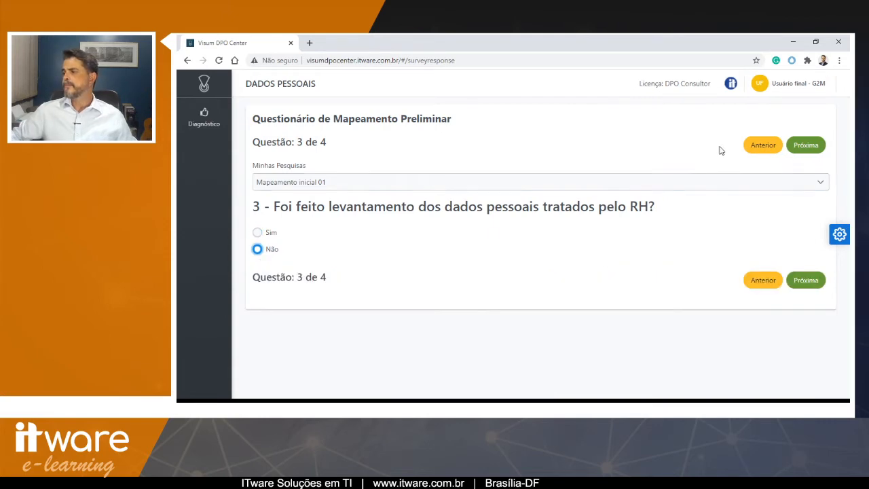
# - Answer Não to question 4 and send the completed survey
pyautogui.click(806, 144)
pyautogui.click(257, 249)
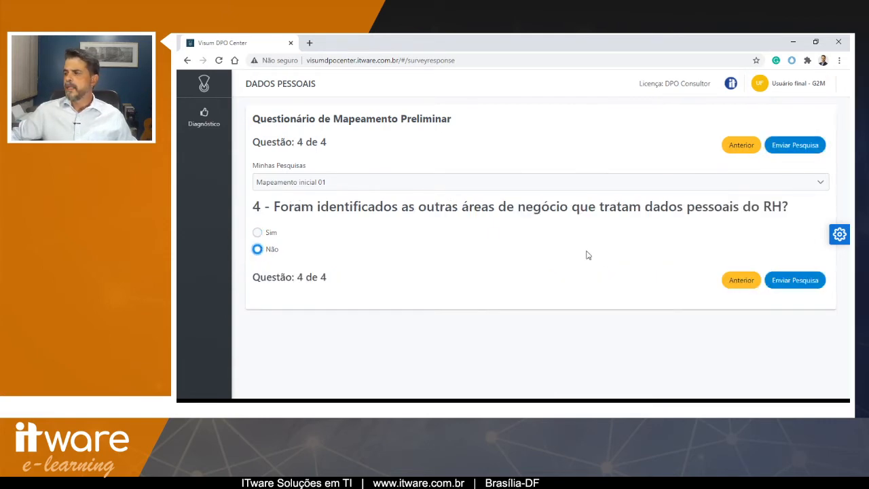
pyautogui.click(804, 146)
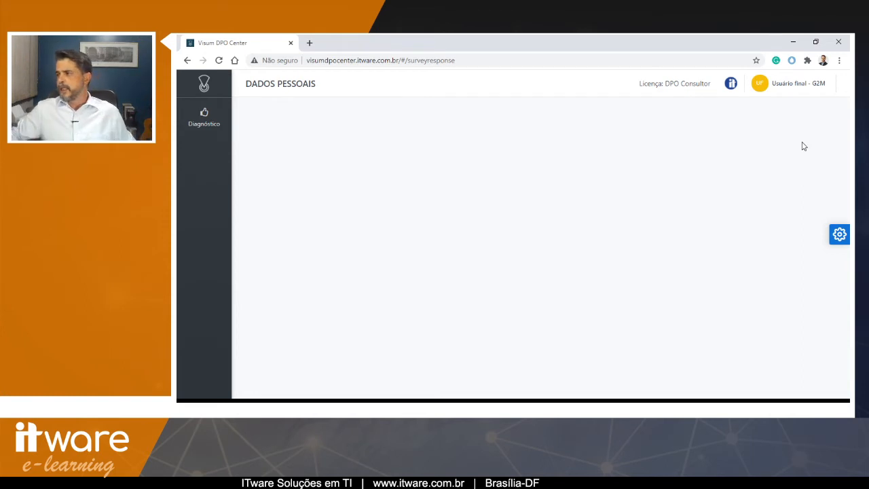
# - Log out and sign back in with the DPO consultant's e-mail, the G2M Desenvolvimento Profissional LTDA organization and the account password
pyautogui.click(777, 85)
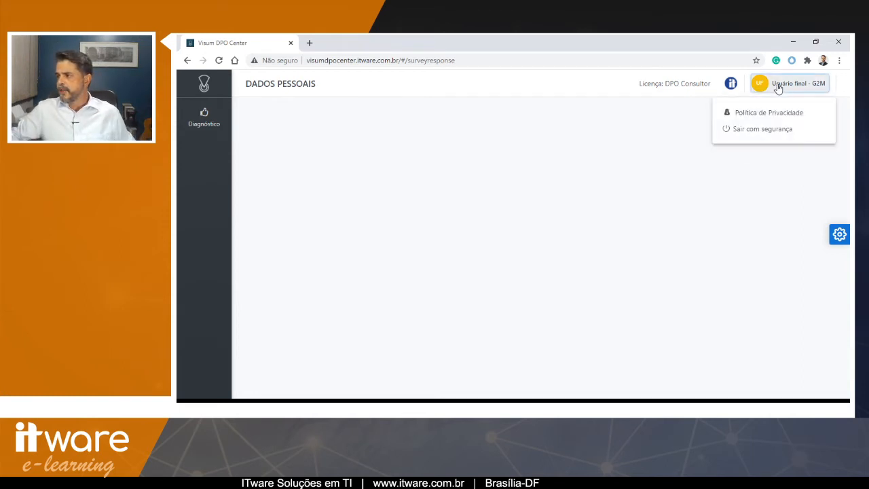
pyautogui.click(747, 129)
pyautogui.click(467, 198)
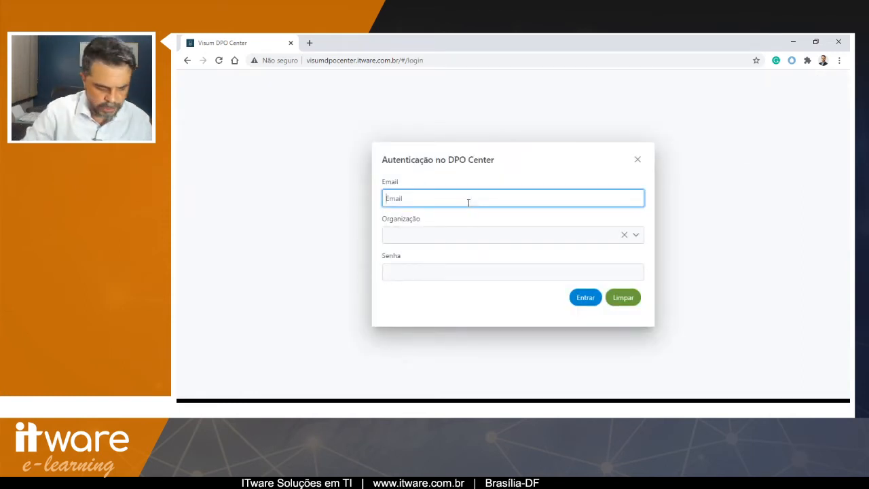
pyautogui.hotkey('ctrl', 'v')
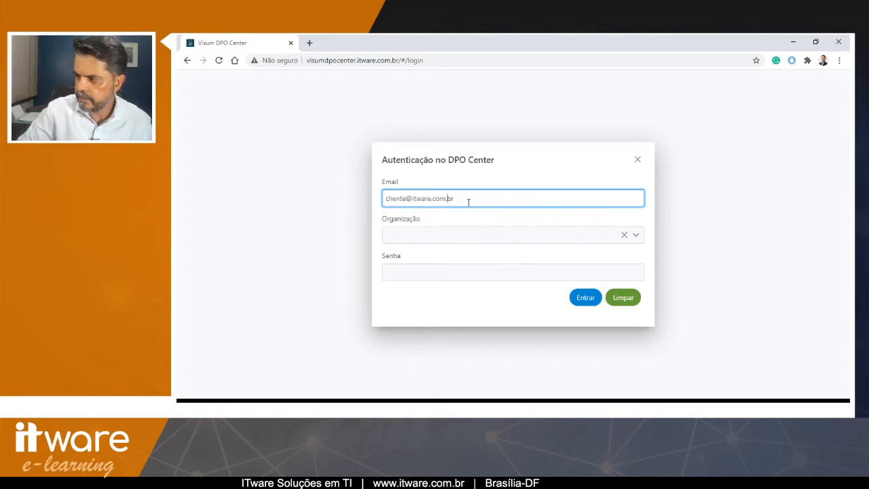
pyautogui.press('Left')
pyautogui.press('Left')
pyautogui.press('Left')
pyautogui.press('Left')
pyautogui.press('Left')
pyautogui.press('Left')
pyautogui.press('Left')
pyautogui.press('Left')
pyautogui.press('Left')
pyautogui.press('Left')
pyautogui.press('Left')
pyautogui.press('Left')
pyautogui.hotkey('shift', 'Left')
pyautogui.hotkey('shift', 'Left')
pyautogui.hotkey('shift', 'Left')
pyautogui.hotkey('shift', 'Left')
pyautogui.hotkey('shift', 'Left')
pyautogui.hotkey('shift', 'Left')
pyautogui.hotkey('shift', 'Left')
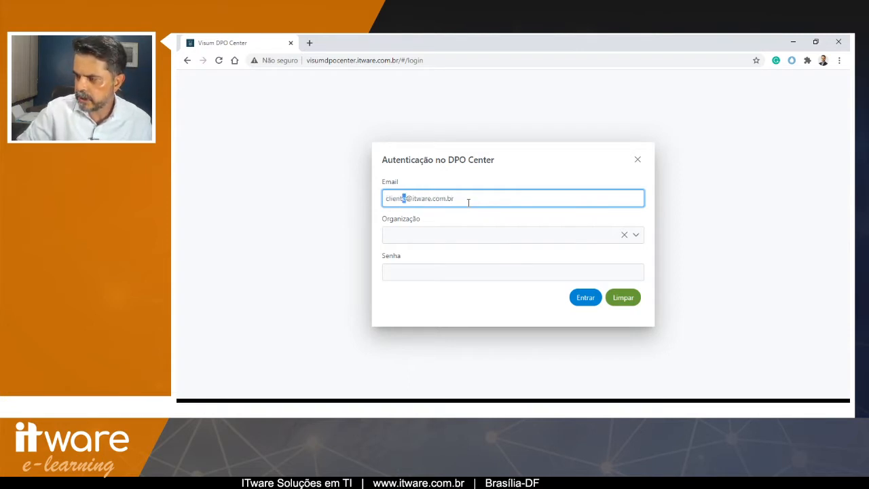
pyautogui.write('dpo')
pyautogui.press('Tab')
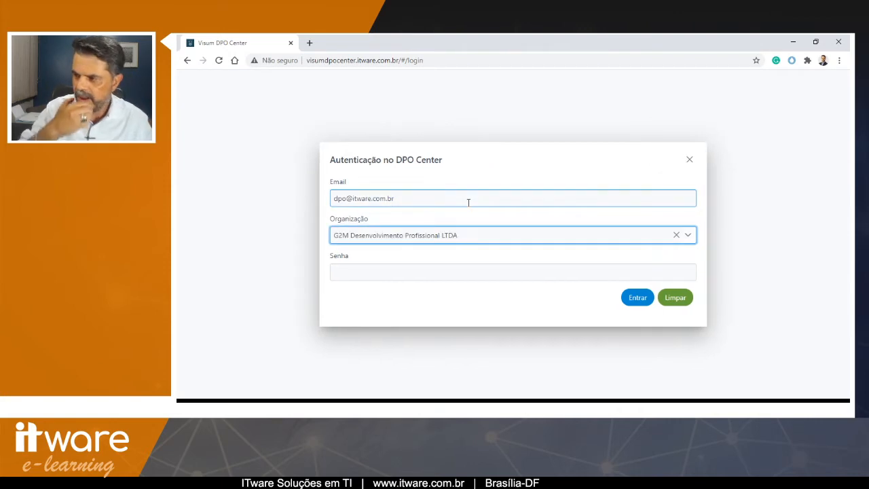
pyautogui.press('Tab')
pyautogui.write('****')
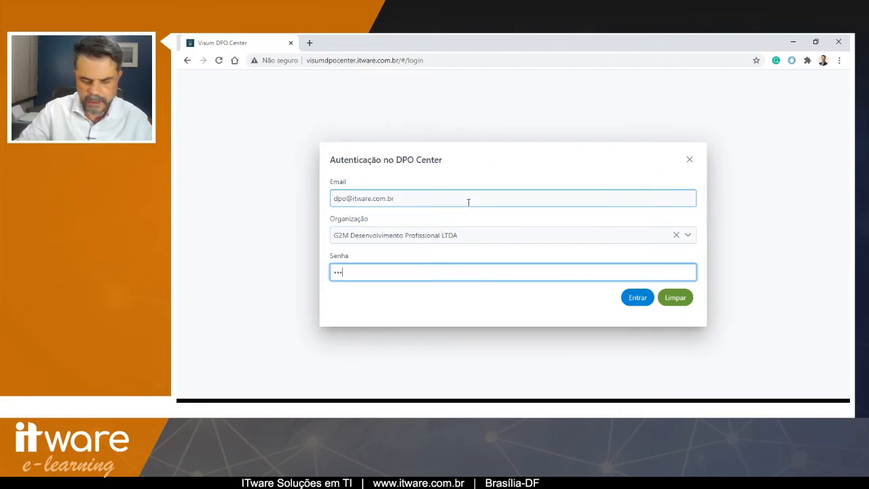
pyautogui.click(636, 298)
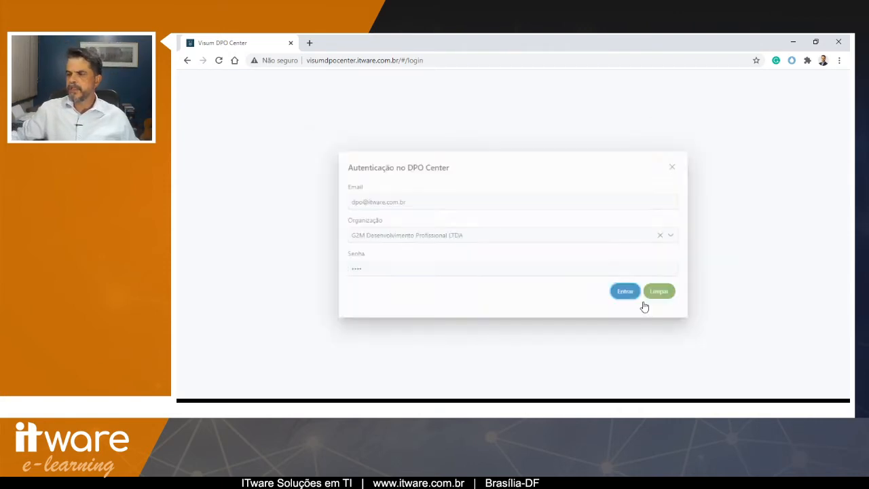
pyautogui.moveTo(204, 195)
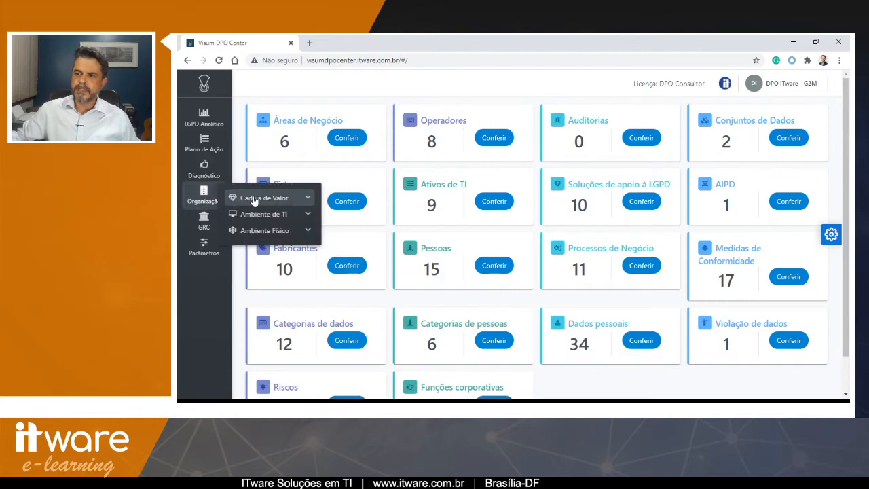
pyautogui.click(262, 198)
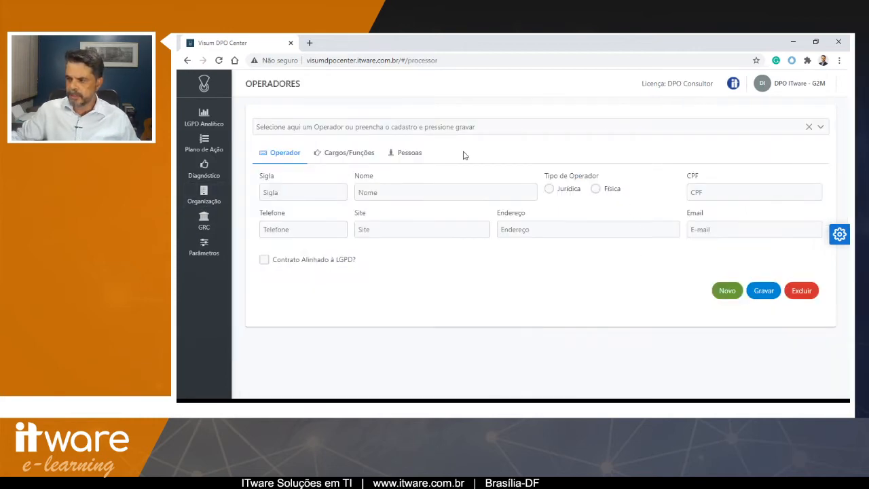
pyautogui.click(451, 129)
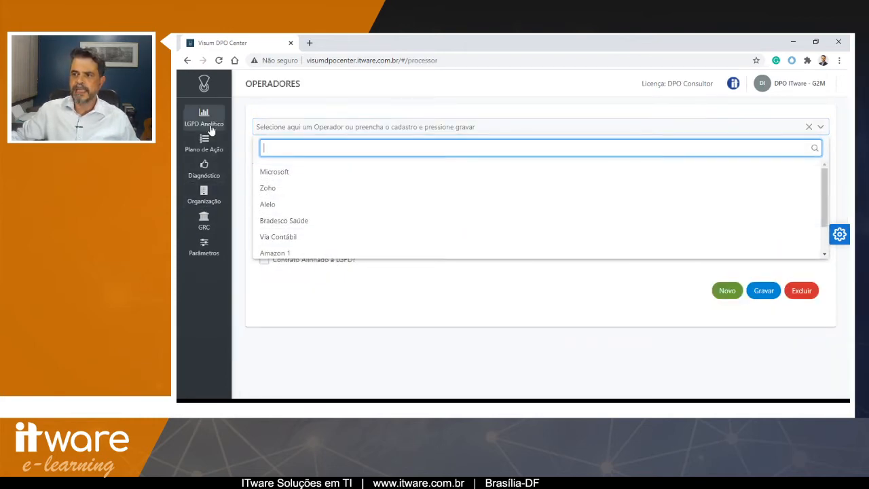
pyautogui.click(205, 169)
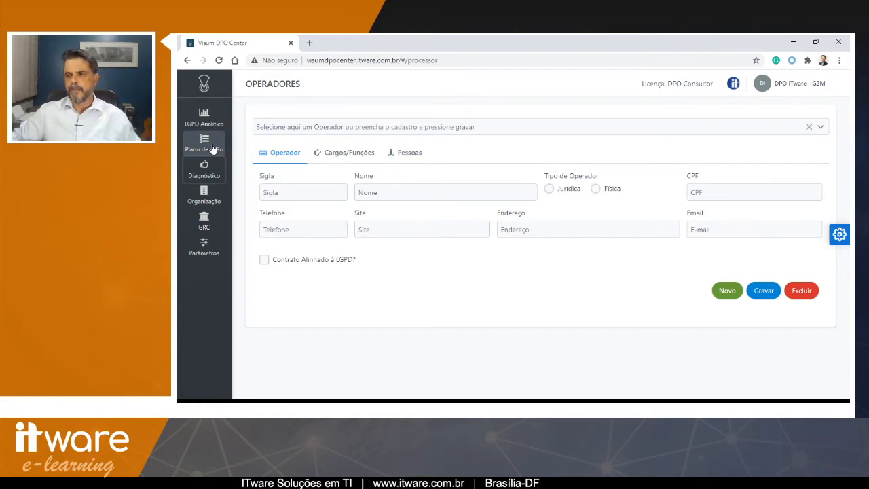
# - Open the Questões page and browse the list of existing questions
pyautogui.moveTo(205, 170)
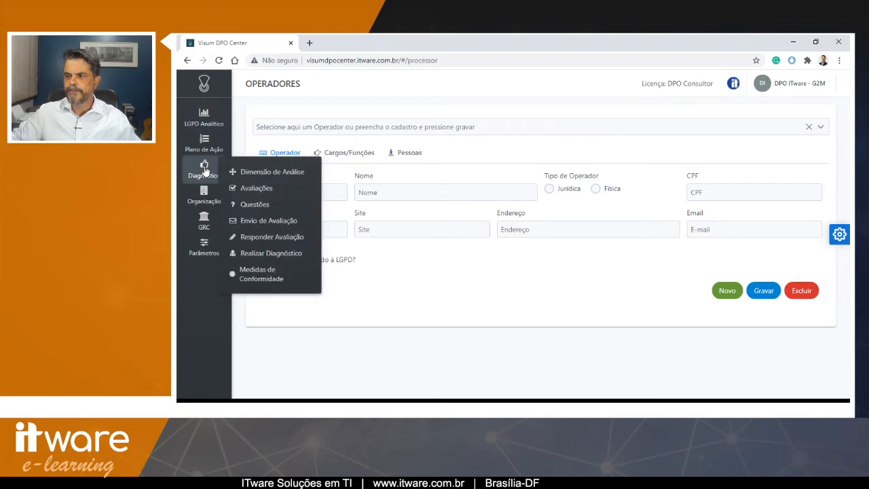
pyautogui.click(252, 203)
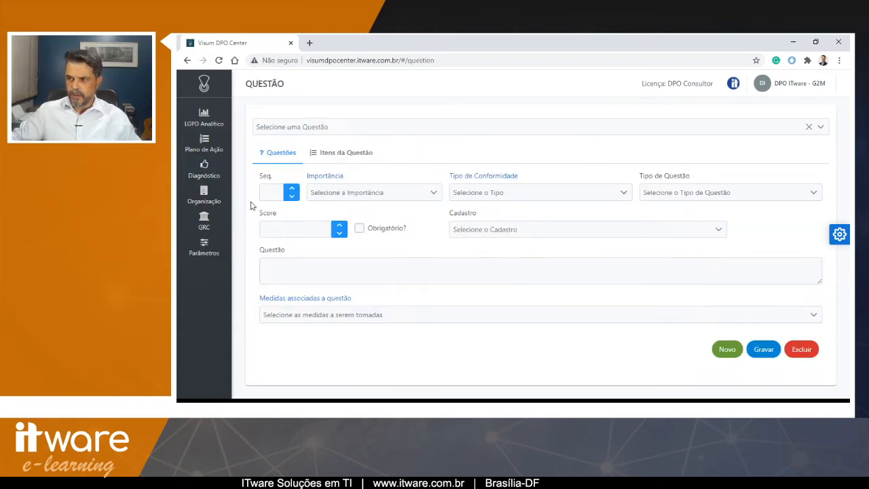
pyautogui.click(389, 135)
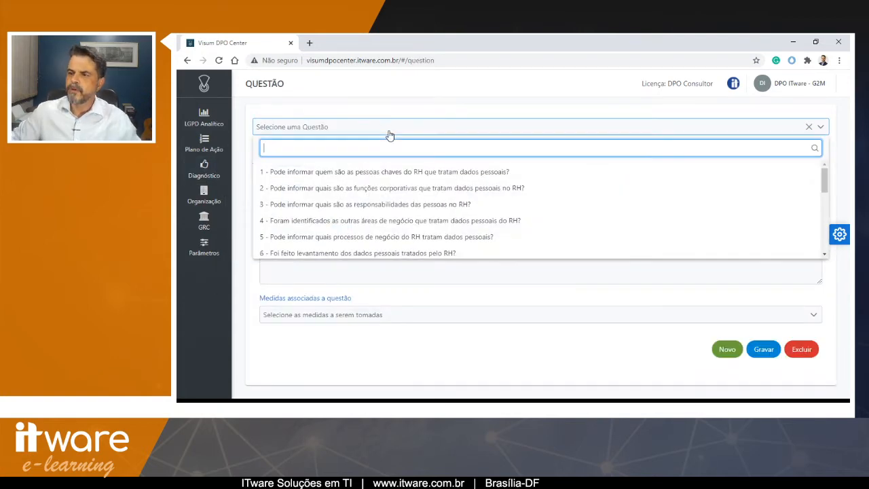
pyautogui.click(389, 135)
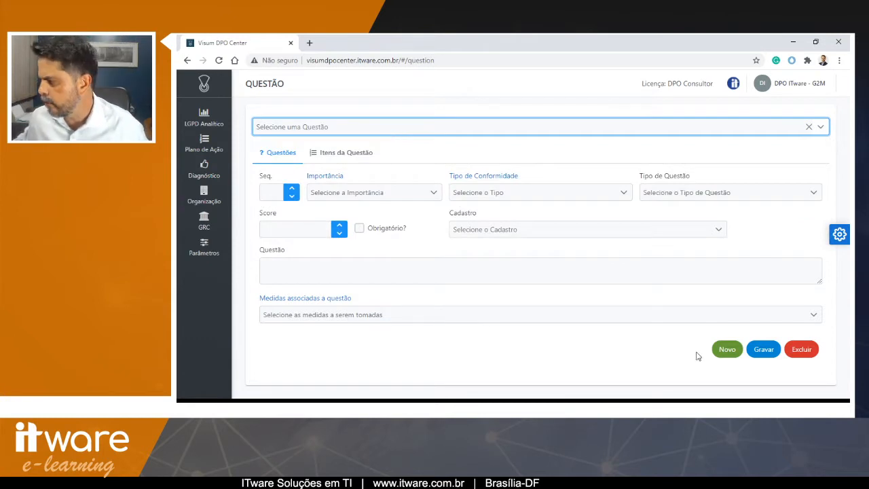
# - Start a new question and set its sequence number to 21
pyautogui.click(727, 349)
pyautogui.click(272, 194)
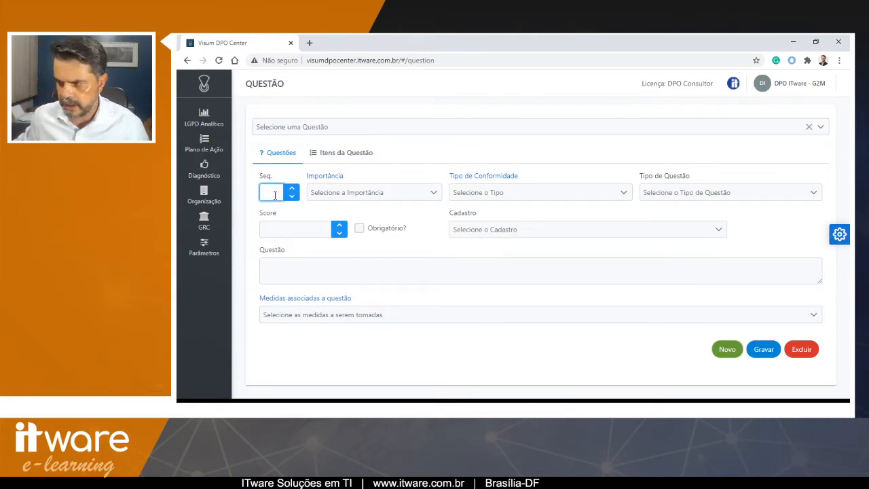
pyautogui.click(310, 128)
pyautogui.scroll(-4, 334, 199)
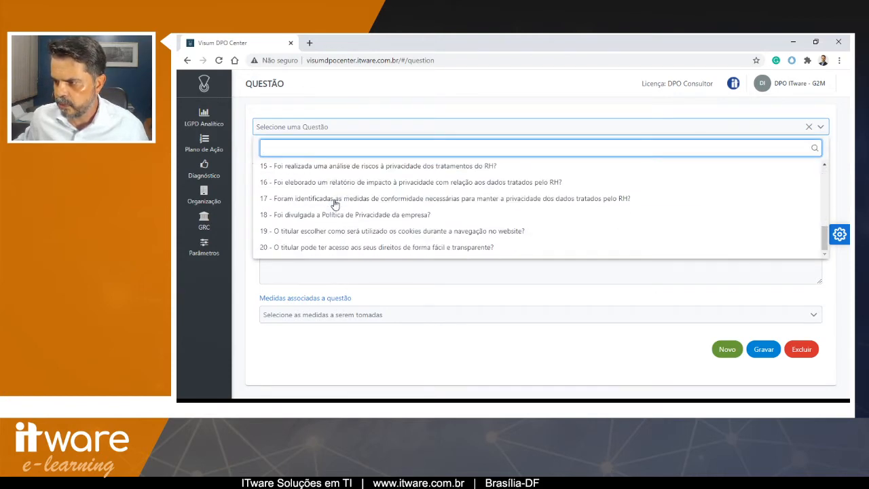
pyautogui.scroll(5, 333, 202)
pyautogui.click(316, 129)
pyautogui.click(268, 192)
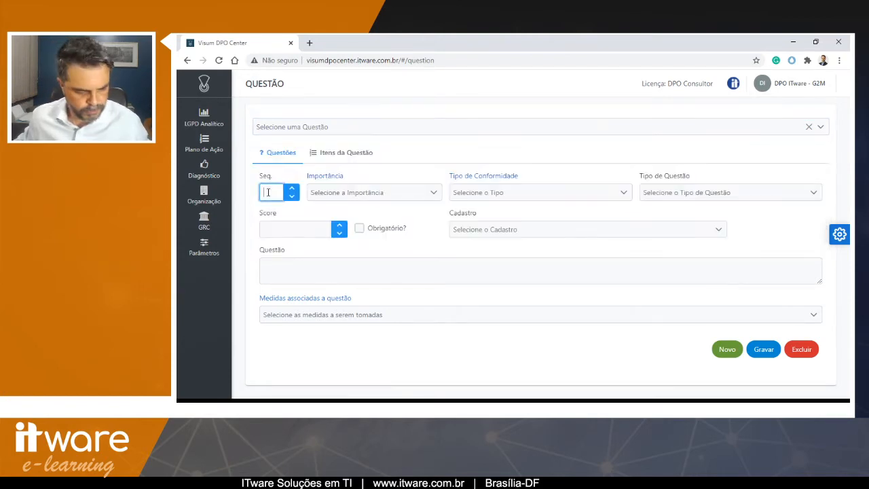
pyautogui.write('21')
# - Set the new question's importance to Média and its conformity type to Governança de Dados
pyautogui.click(348, 195)
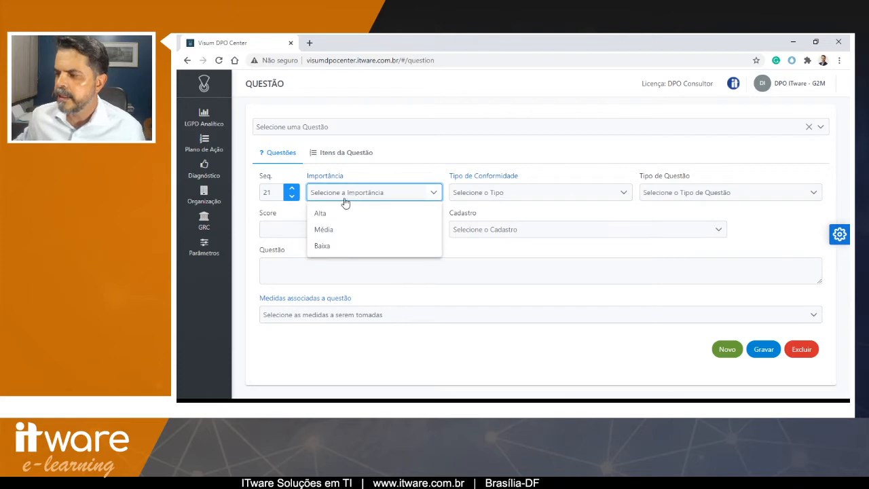
pyautogui.click(339, 231)
pyautogui.click(465, 195)
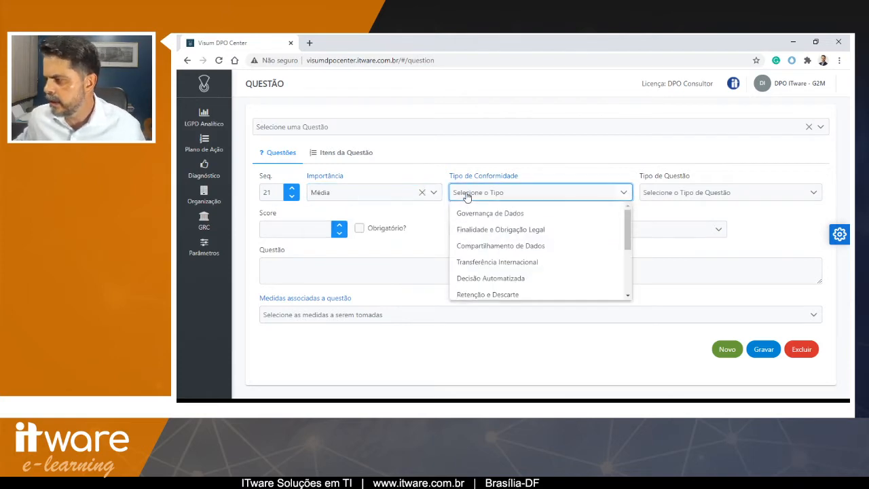
pyautogui.scroll(-3, 500, 247)
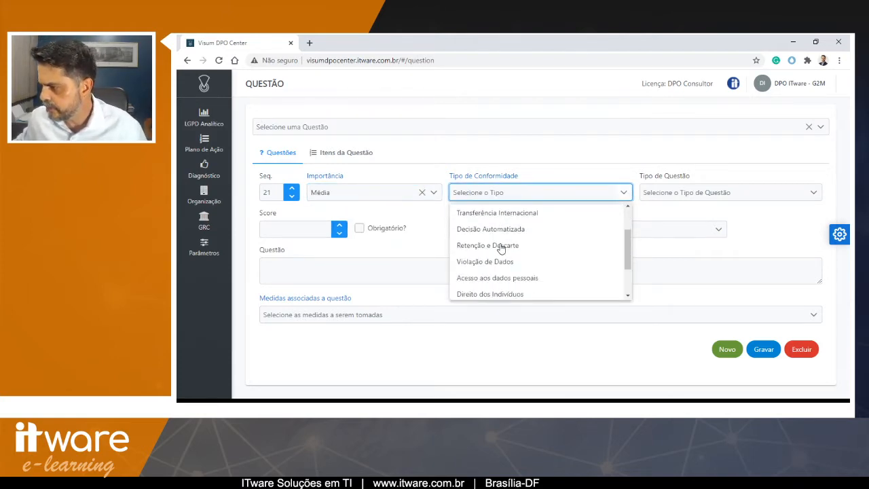
pyautogui.scroll(-1, 501, 248)
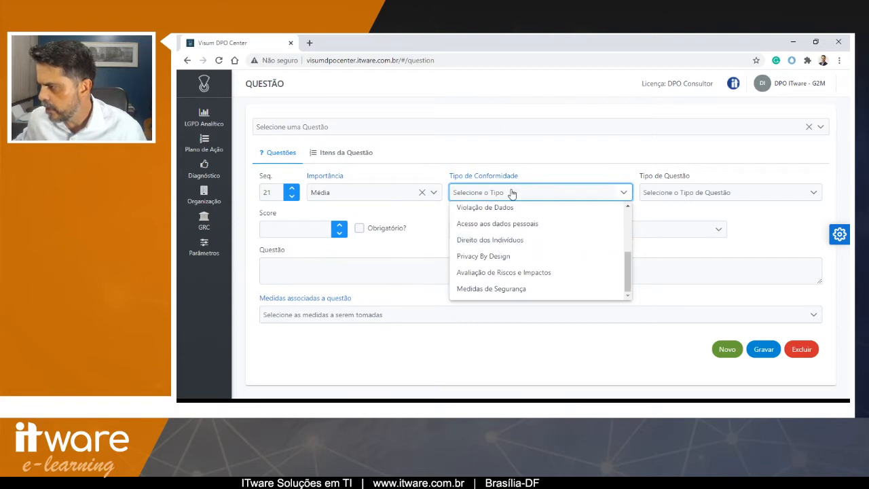
pyautogui.scroll(5, 520, 234)
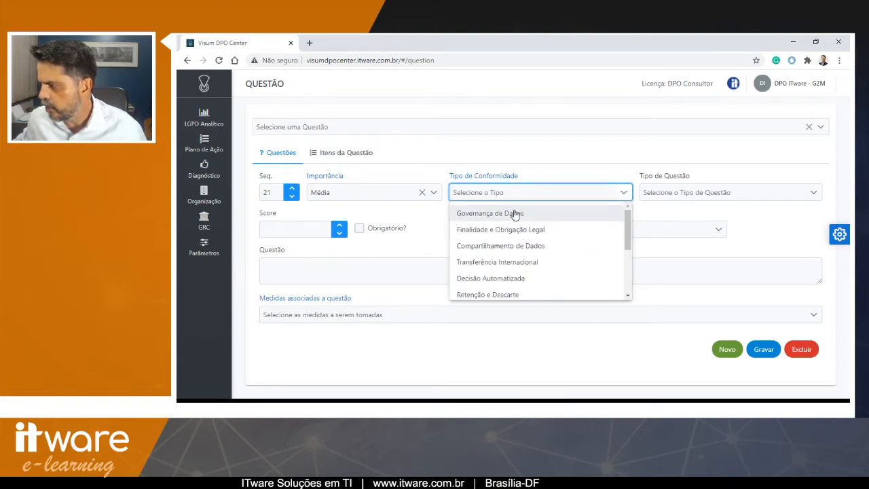
pyautogui.click(512, 209)
# - Set the question type to Sim/Não
pyautogui.click(673, 192)
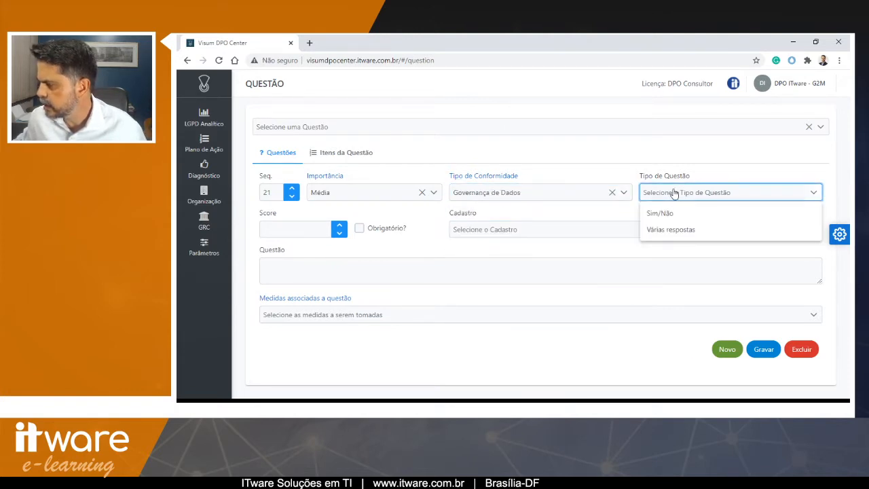
pyautogui.click(668, 214)
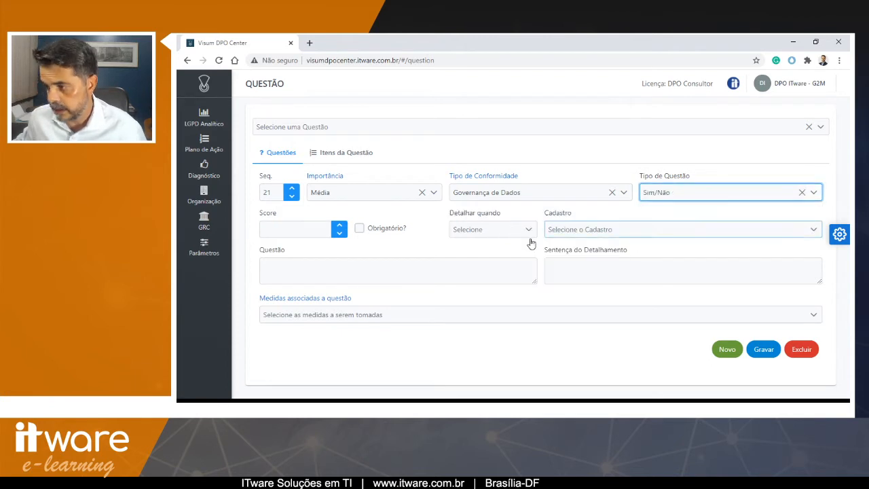
pyautogui.click(282, 228)
pyautogui.click(282, 226)
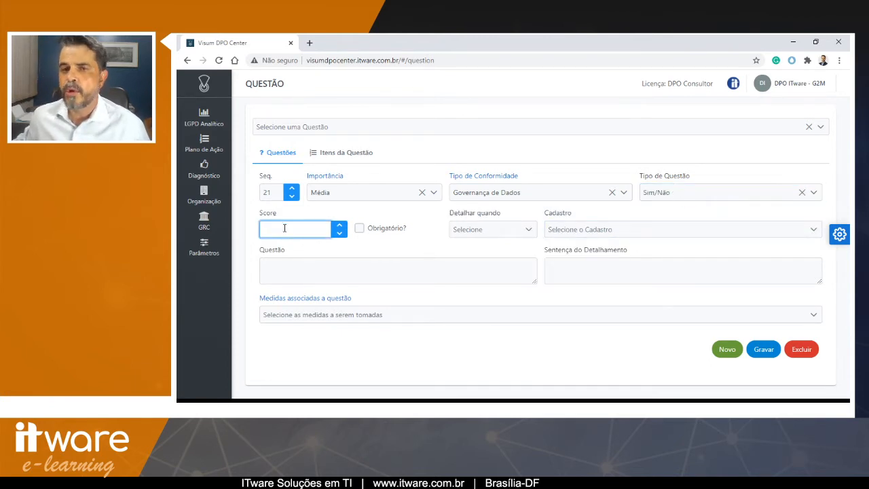
# - Set the question's detail trigger to Sim and link it to the Infraestrutura register
pyautogui.click(481, 233)
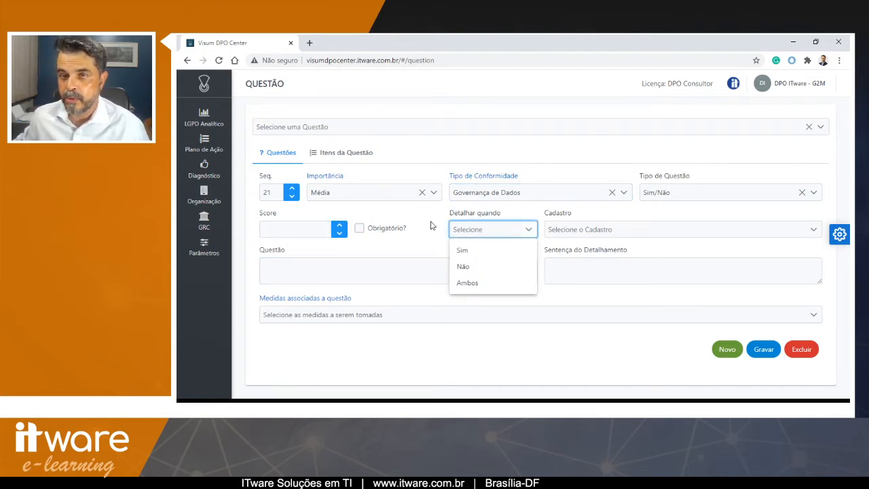
pyautogui.click(462, 250)
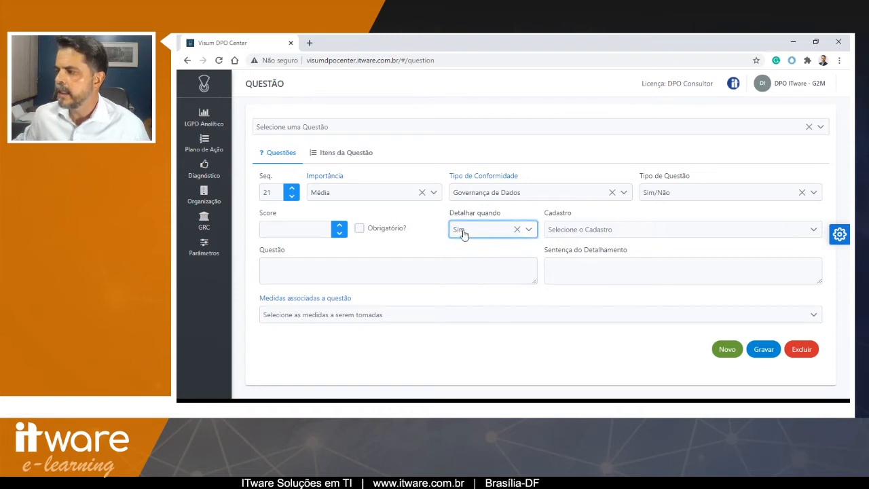
pyautogui.click(584, 230)
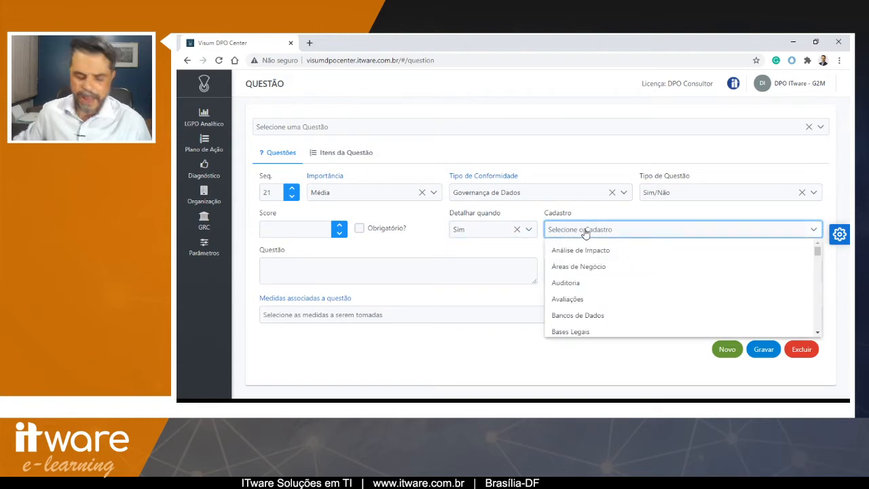
pyautogui.write('in')
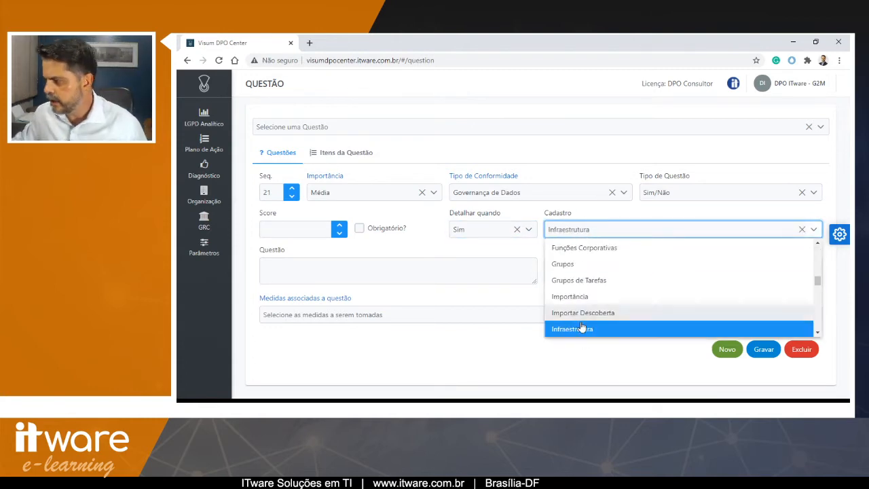
pyautogui.click(585, 330)
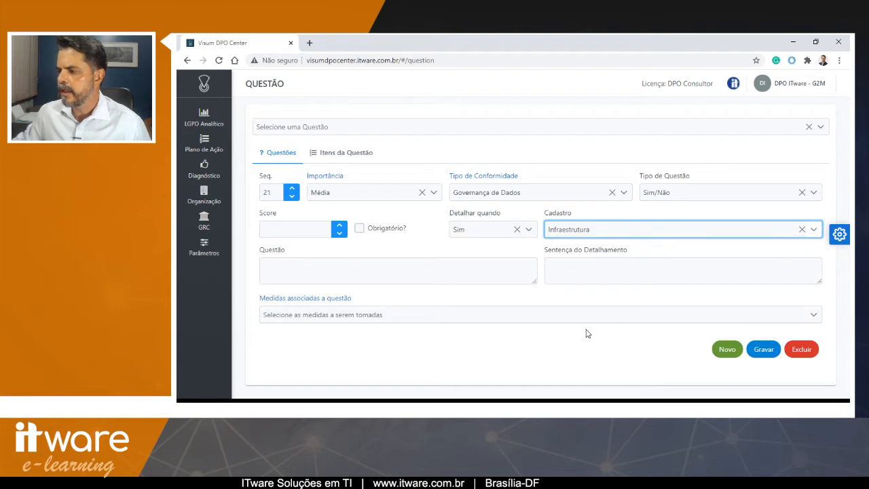
# - Enter the question text "1- Pode informar os ativos de TI que dão suporte aos dados pessoais?" and save the question
pyautogui.click(319, 268)
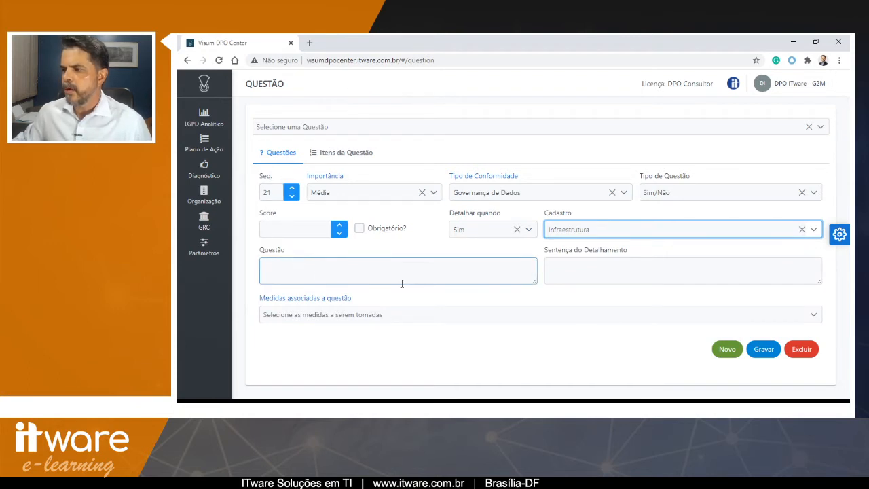
pyautogui.click(406, 271)
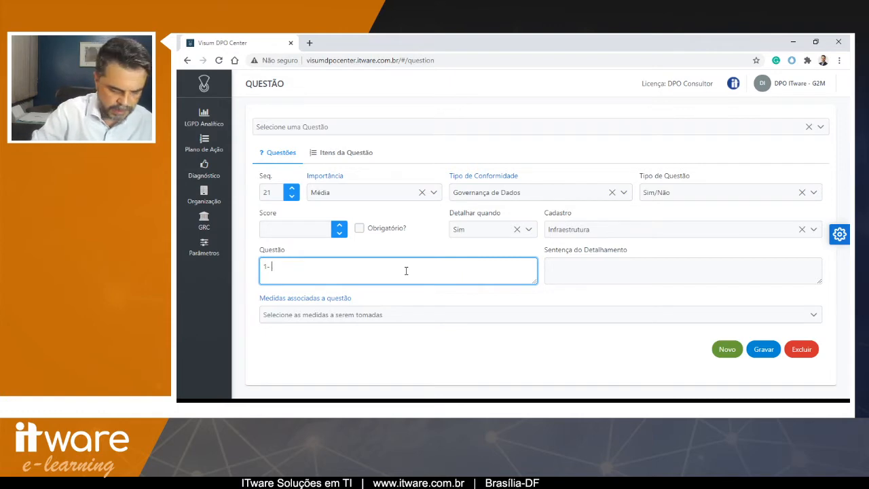
pyautogui.write('1- Pode i')
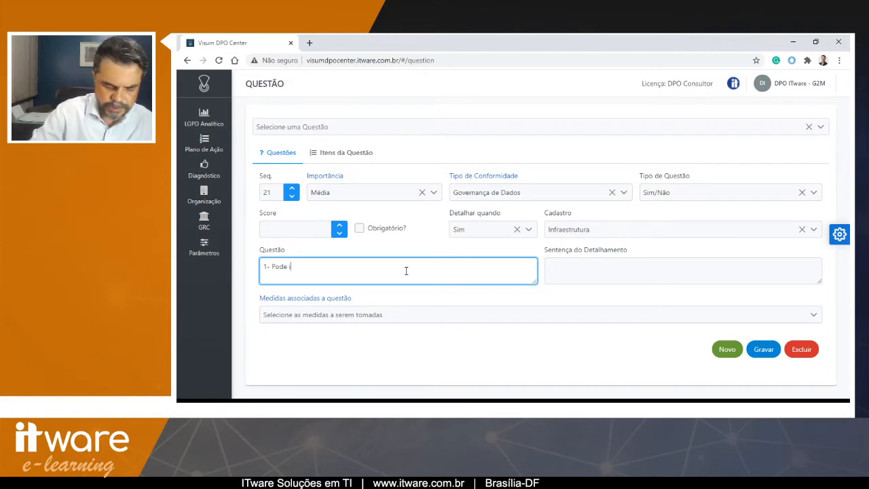
pyautogui.write('nformar os')
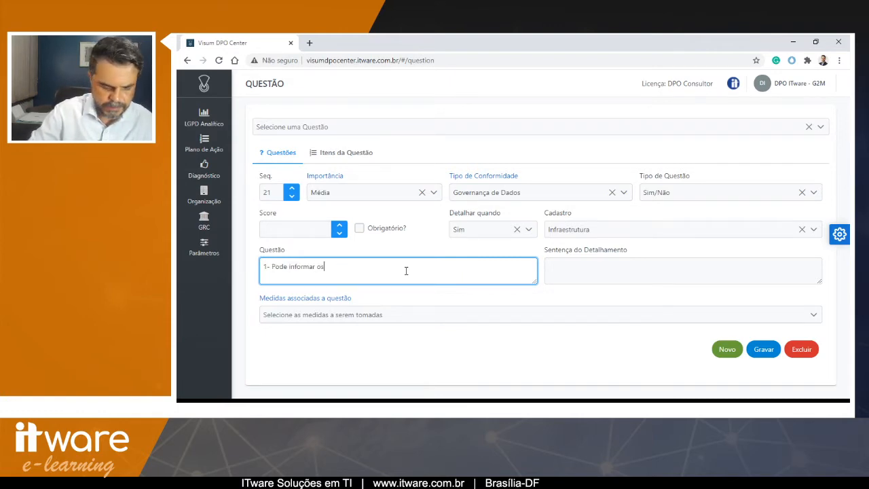
pyautogui.write(' ativos de T')
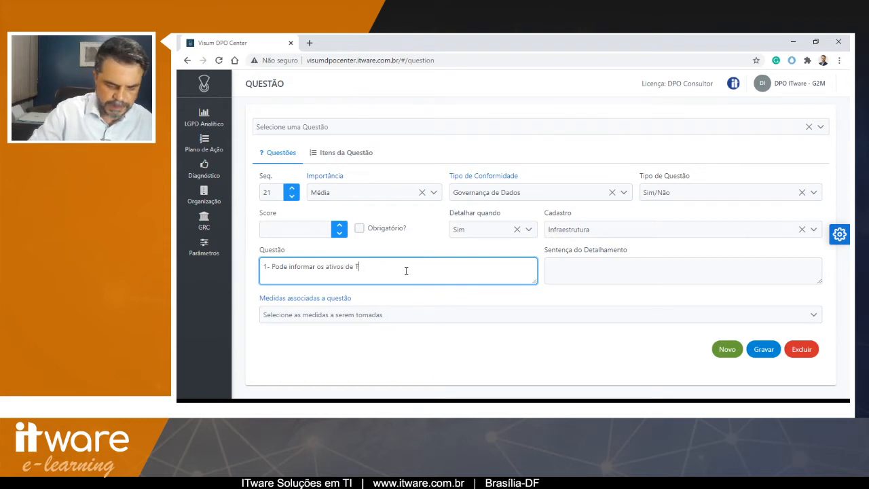
pyautogui.write('I que dão suporte aos da')
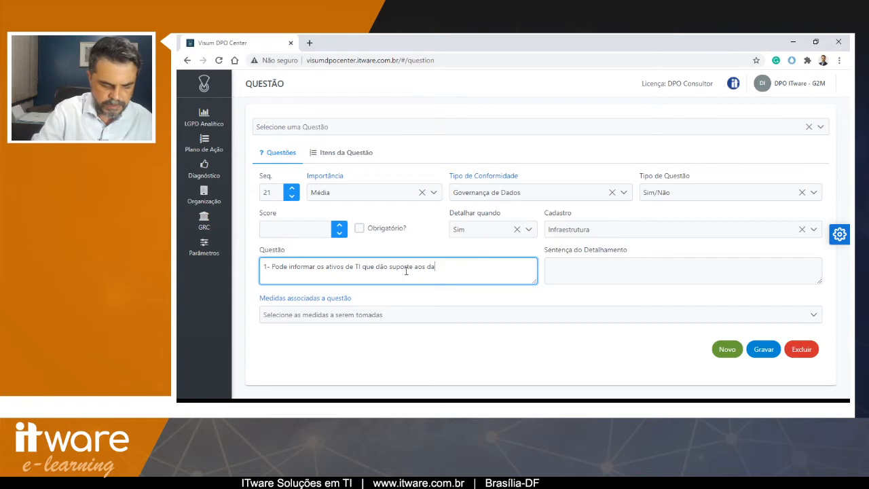
pyautogui.write('dos pessoais')
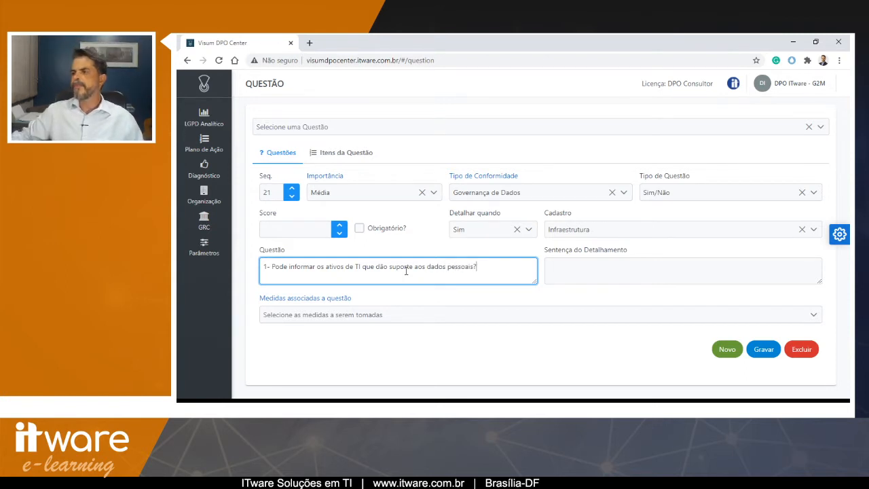
pyautogui.write('?')
pyautogui.click(765, 350)
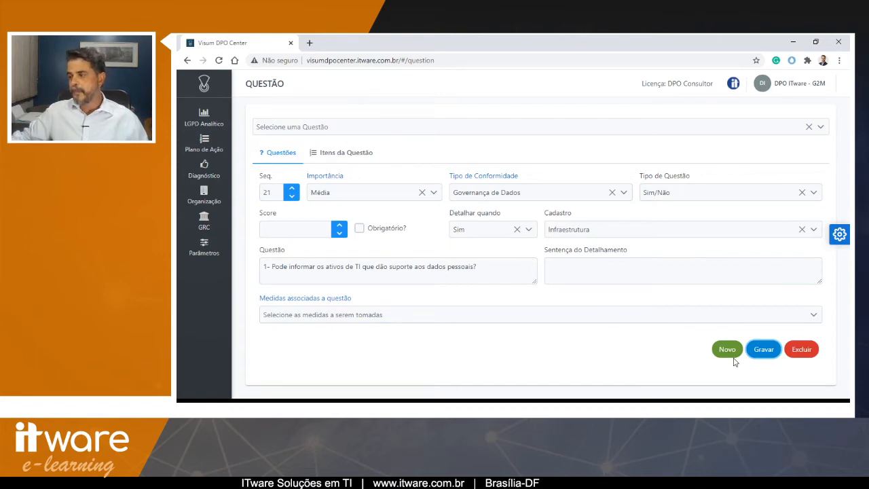
# - Start another new question with sequence number 22 and set its importance to Média
pyautogui.click(398, 276)
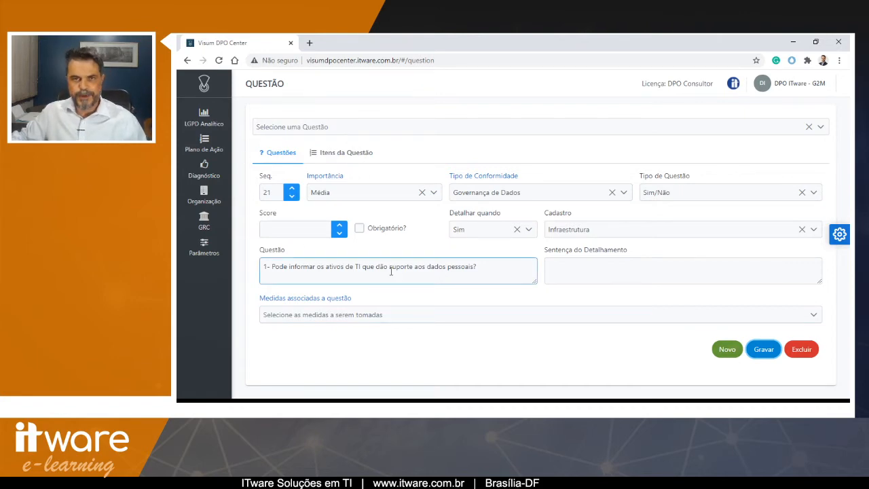
pyautogui.click(391, 272)
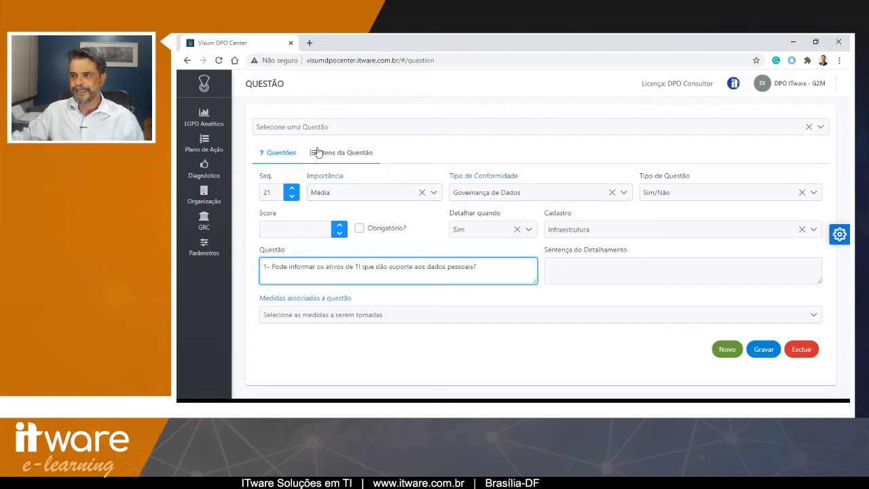
pyautogui.click(727, 350)
pyautogui.click(267, 191)
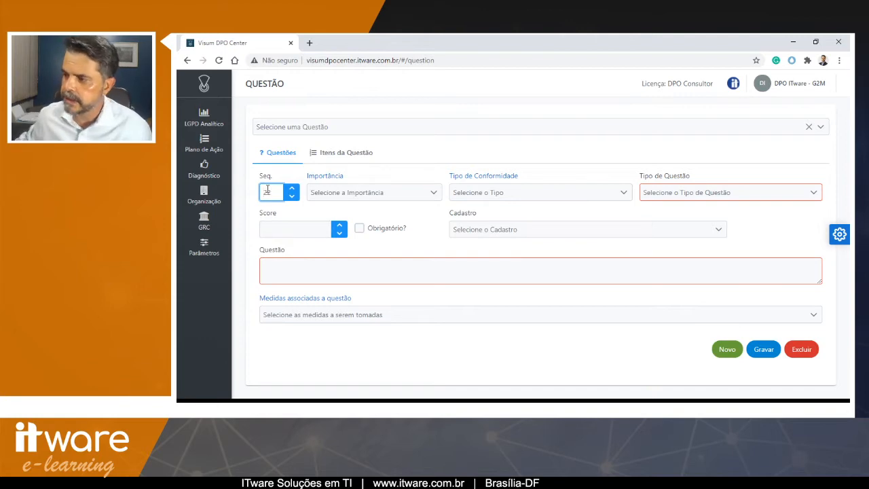
pyautogui.click(344, 193)
pyautogui.click(343, 228)
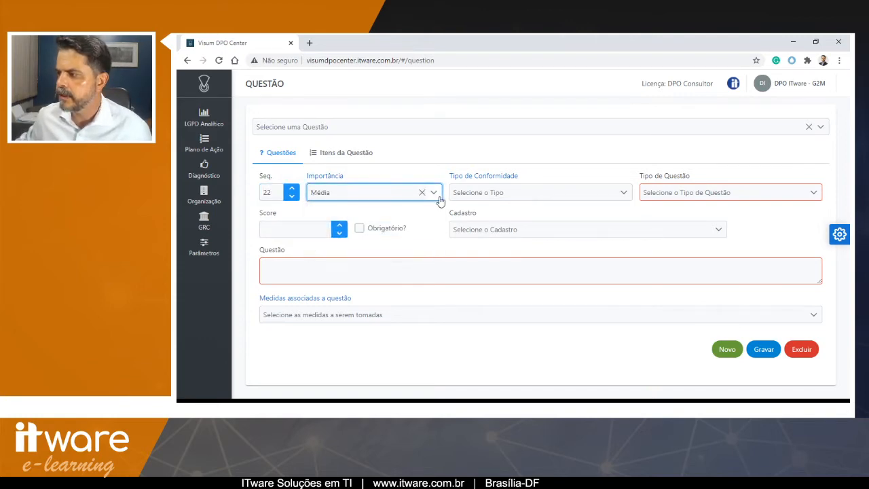
# - Set the new question's conformity type to Governança de Dados and its question type to Sim/Não
pyautogui.click(458, 193)
pyautogui.click(465, 211)
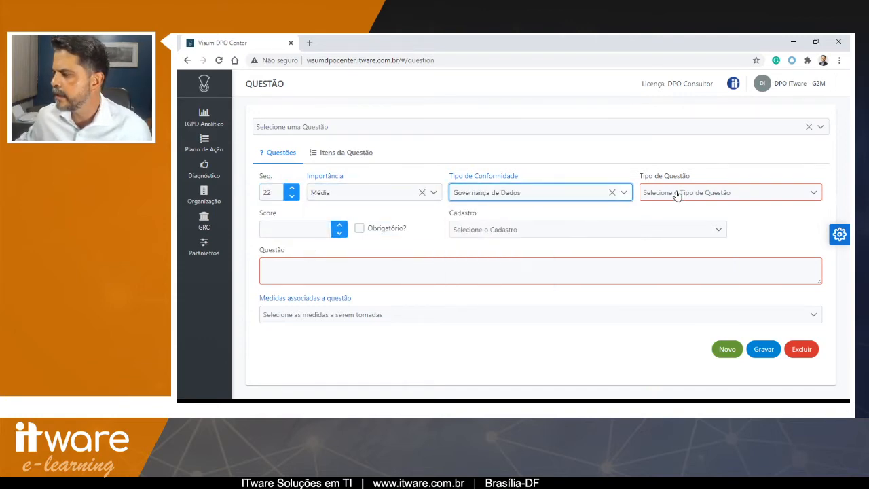
pyautogui.click(676, 194)
pyautogui.click(670, 210)
# - Set the detail trigger to Sim and link the question to the Sistemas register
pyautogui.click(492, 229)
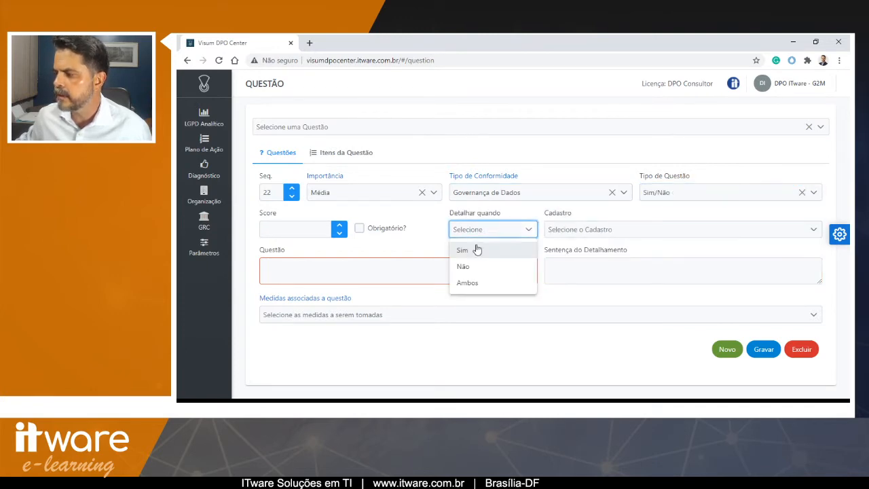
pyautogui.click(477, 249)
pyautogui.click(576, 230)
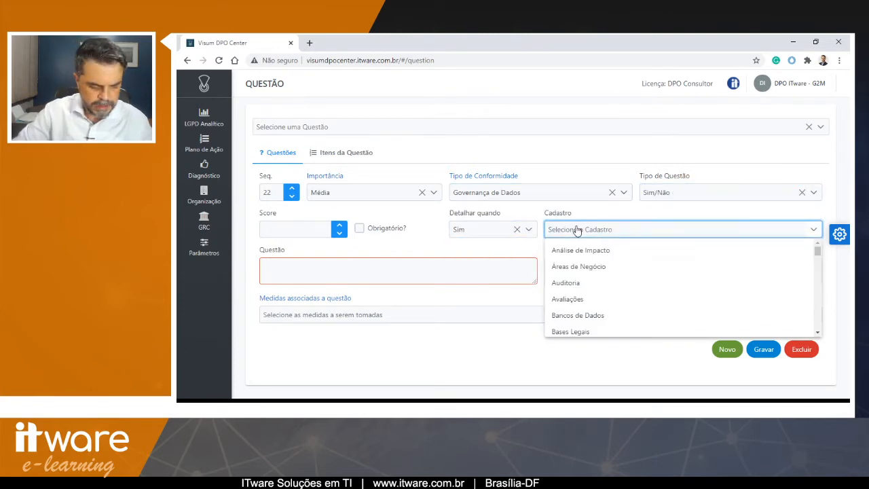
pyautogui.press('s')
pyautogui.click(586, 332)
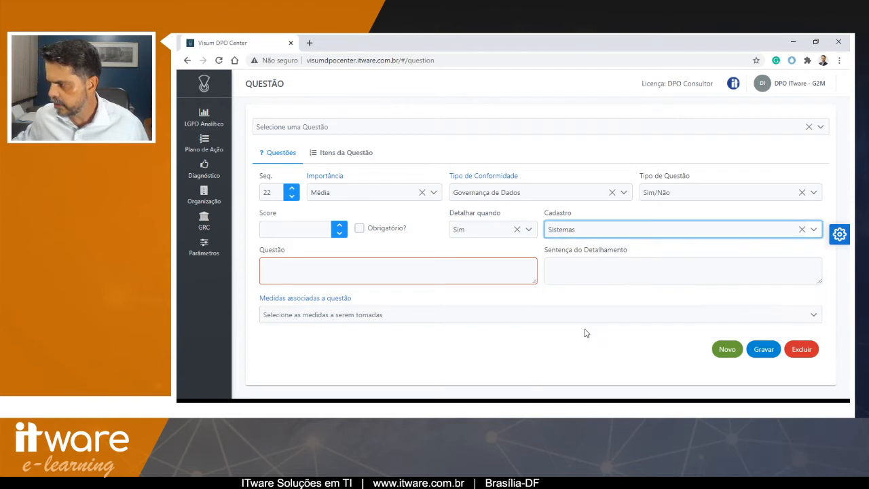
# - Enter the question text "Pode informar quais sistemas acessam dados pessoais?" and save the question
pyautogui.click(492, 271)
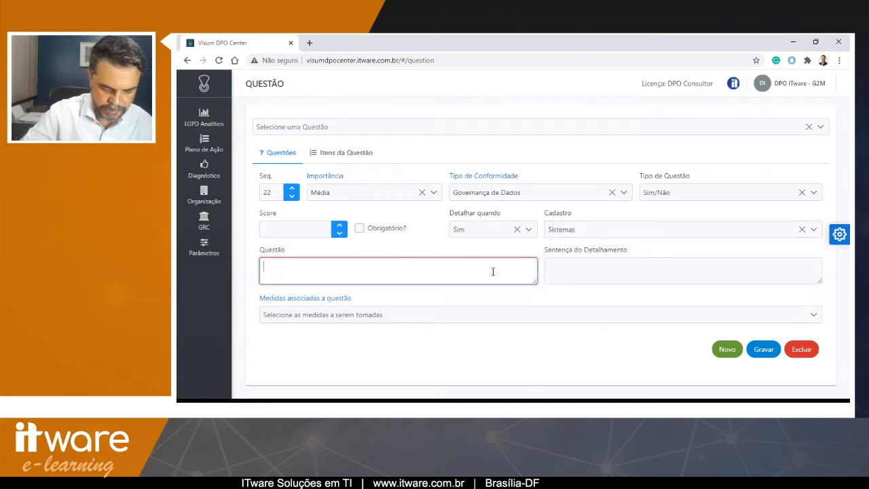
pyautogui.write('Po')
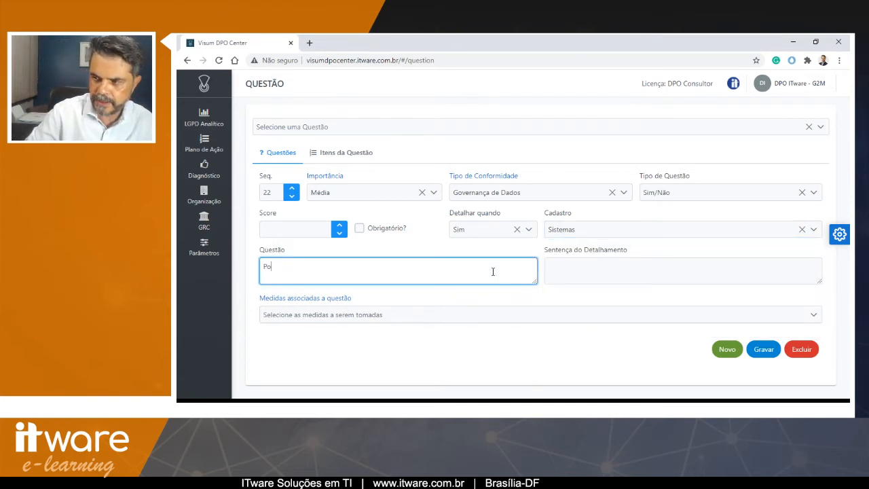
pyautogui.write('pdede info')
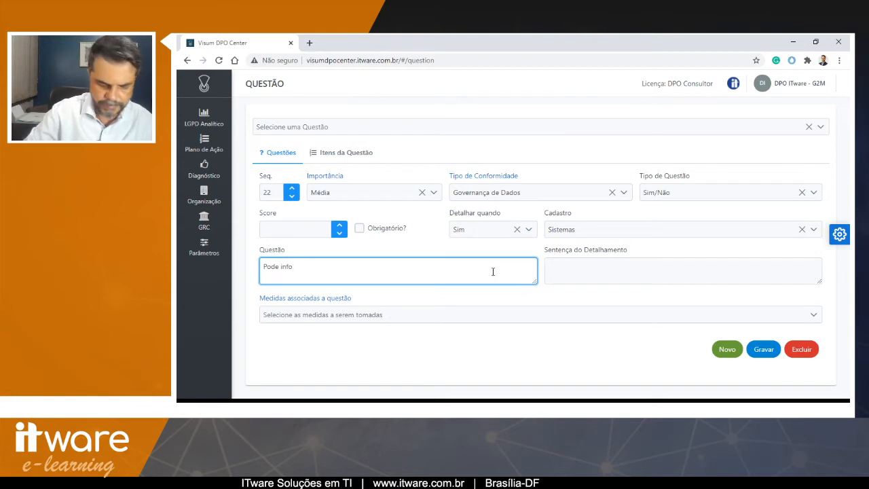
pyautogui.write('9rar quais ')
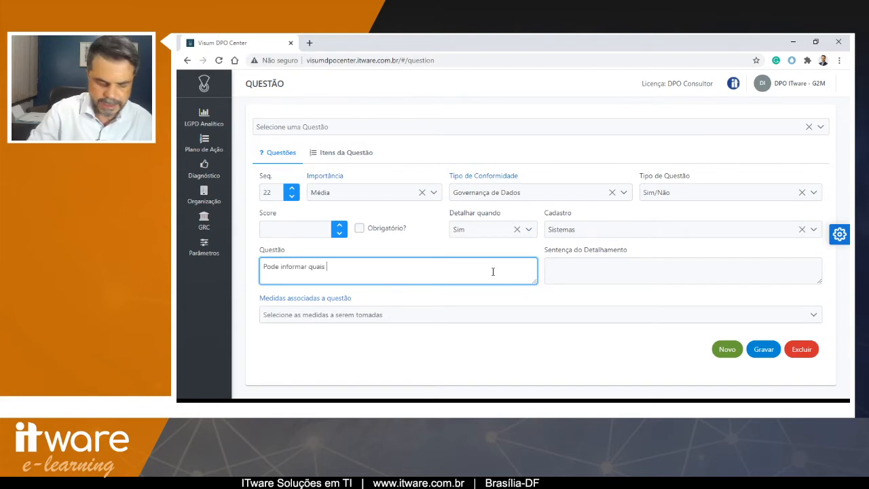
pyautogui.write('sistemas ace')
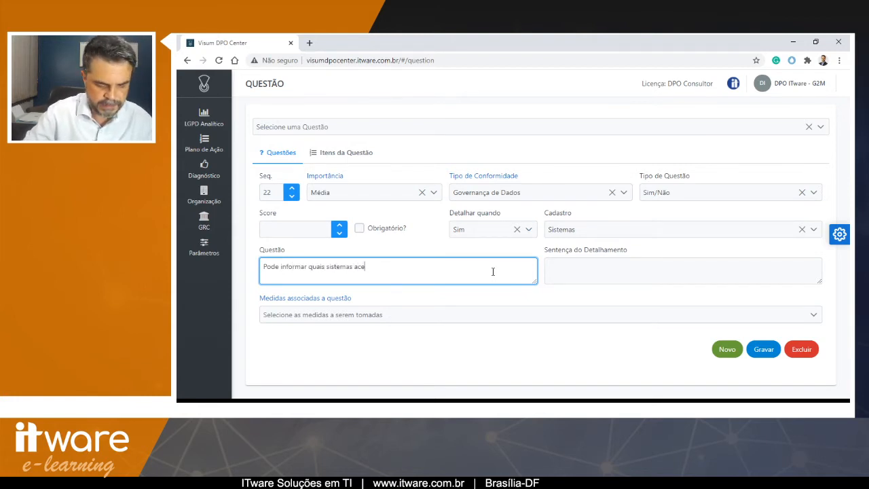
pyautogui.write('ssam dados pessoais?')
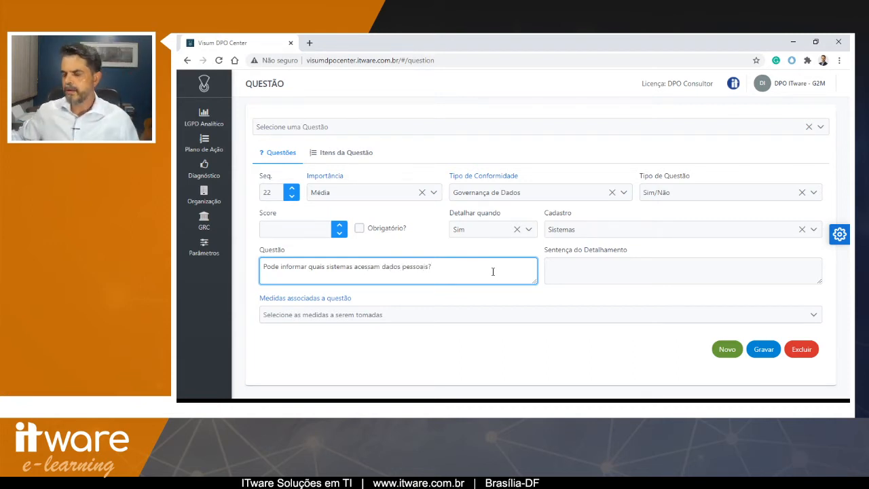
pyautogui.click(763, 348)
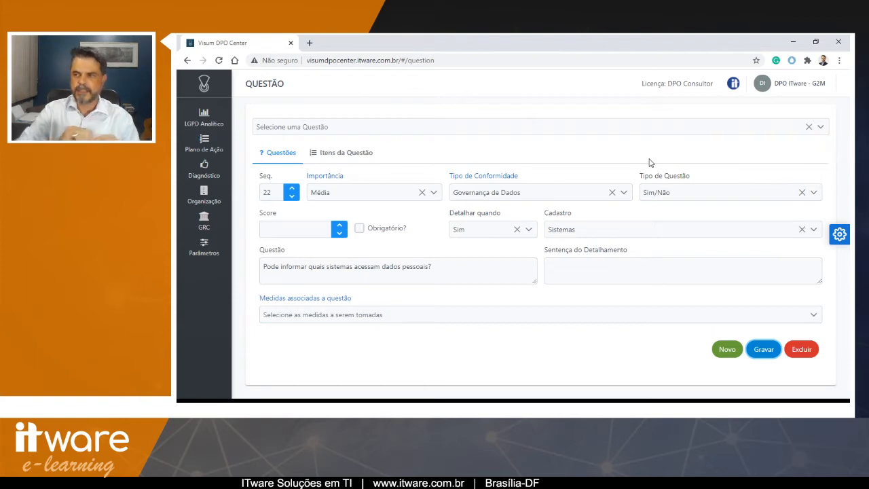
# - Review the available compliance types in their register dialog and in the conformity type options
pyautogui.click(205, 144)
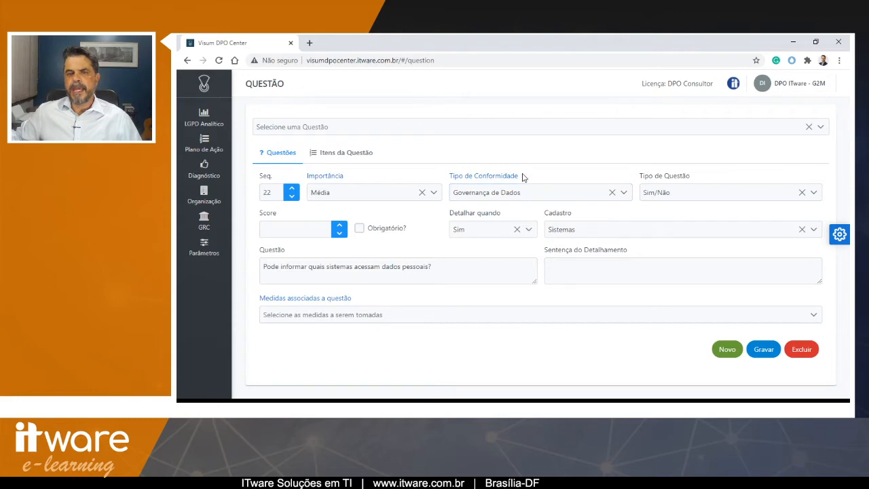
pyautogui.click(500, 177)
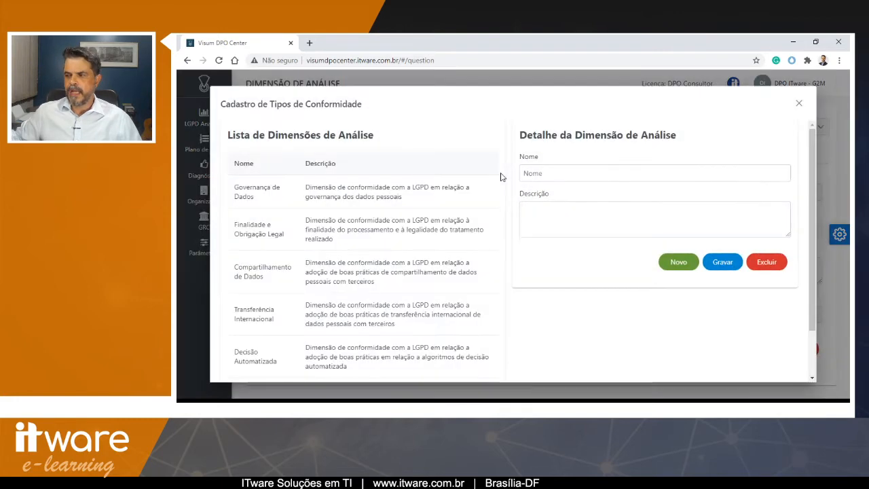
pyautogui.scroll(-1, 282, 271)
pyautogui.scroll(1, 695, 141)
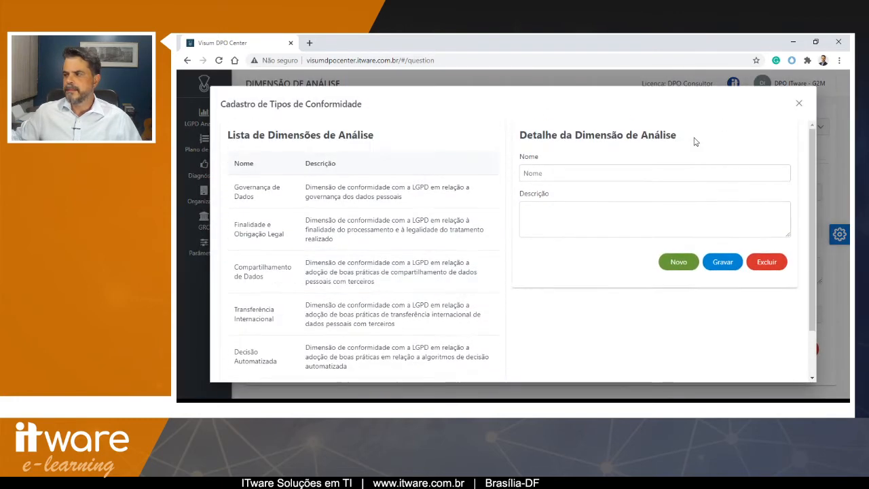
pyautogui.click(799, 103)
pyautogui.click(508, 194)
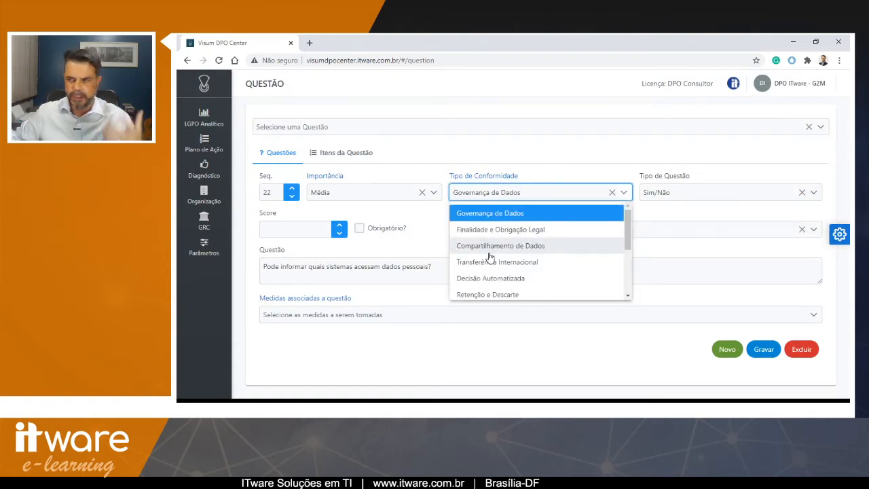
pyautogui.click(540, 180)
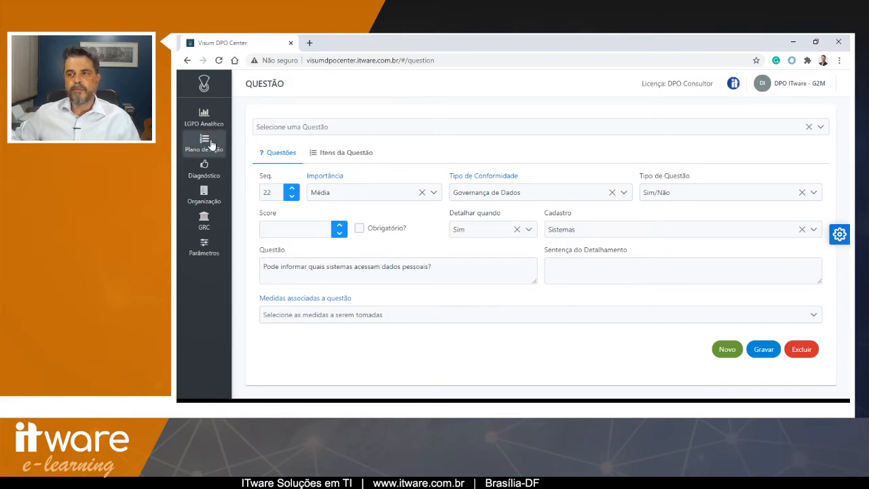
# - Open the Avaliações page of the Diagnóstico section
pyautogui.moveTo(204, 171)
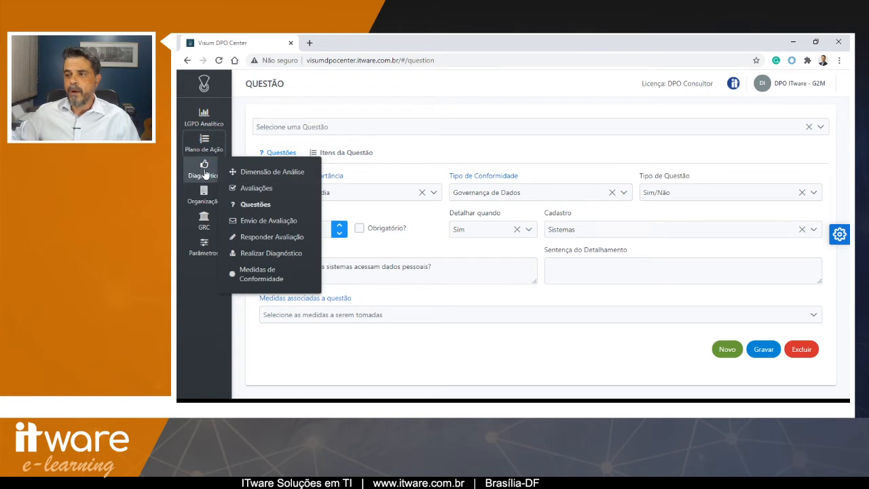
pyautogui.click(255, 188)
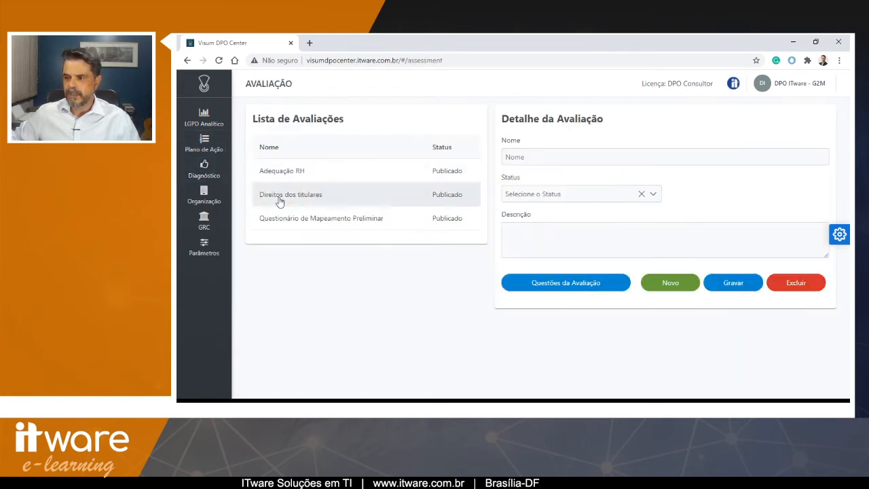
# - Create a new assessment named "Levantamento de TI" with status Publicado and save it
pyautogui.click(524, 153)
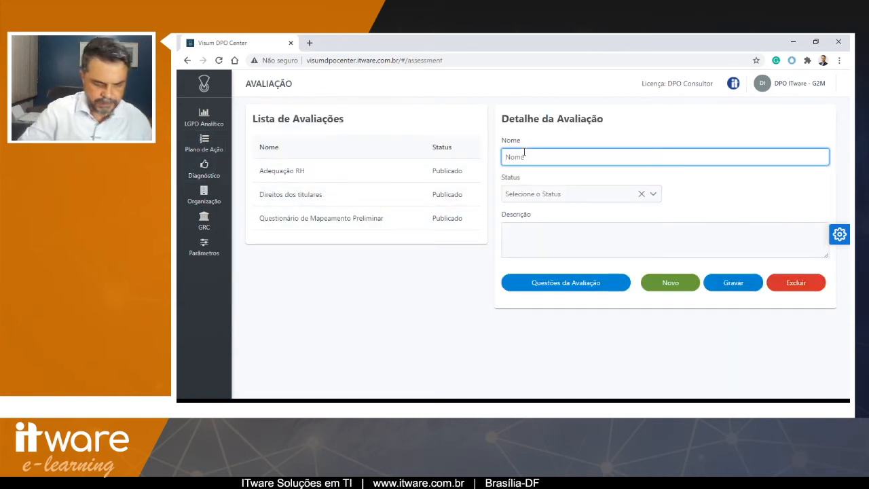
pyautogui.write('Levantamentro')
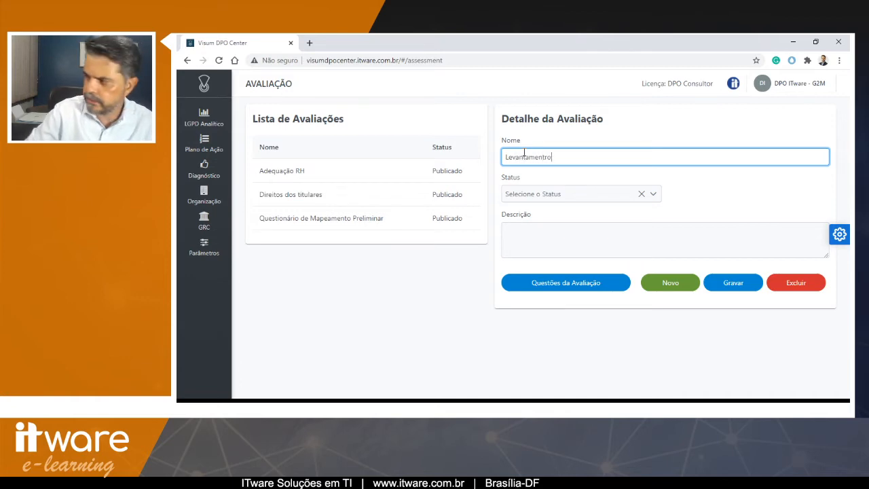
pyautogui.press('BackSpace')
pyautogui.press('BackSpace')
pyautogui.write('o de ')
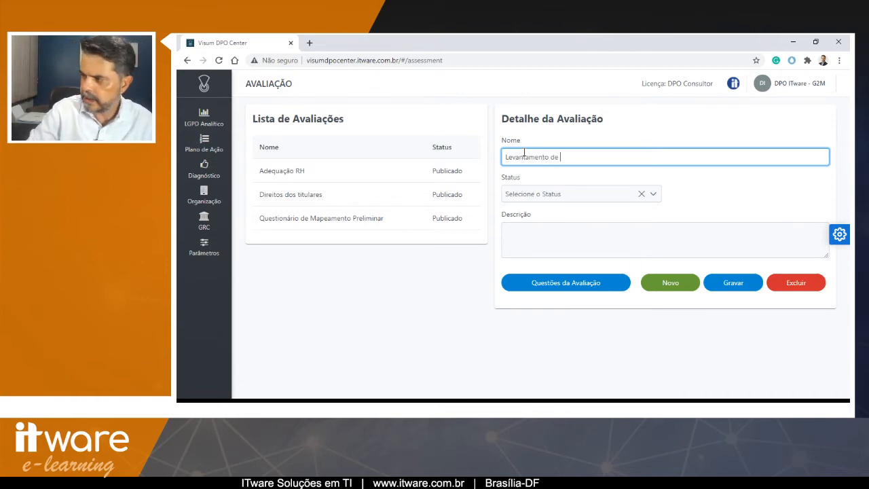
pyautogui.write('TI')
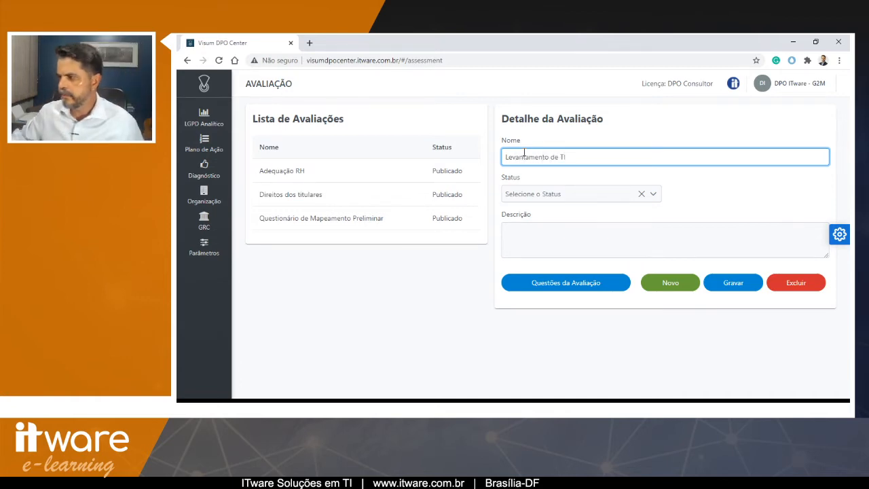
pyautogui.click(558, 195)
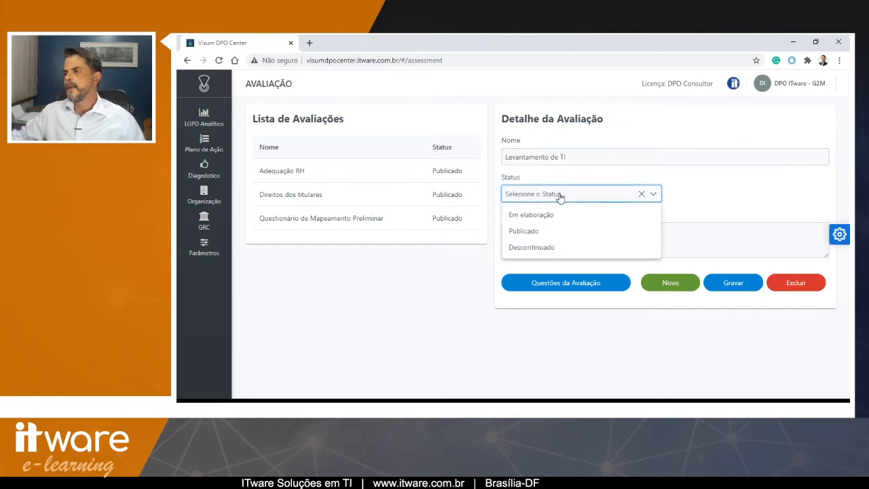
pyautogui.click(526, 231)
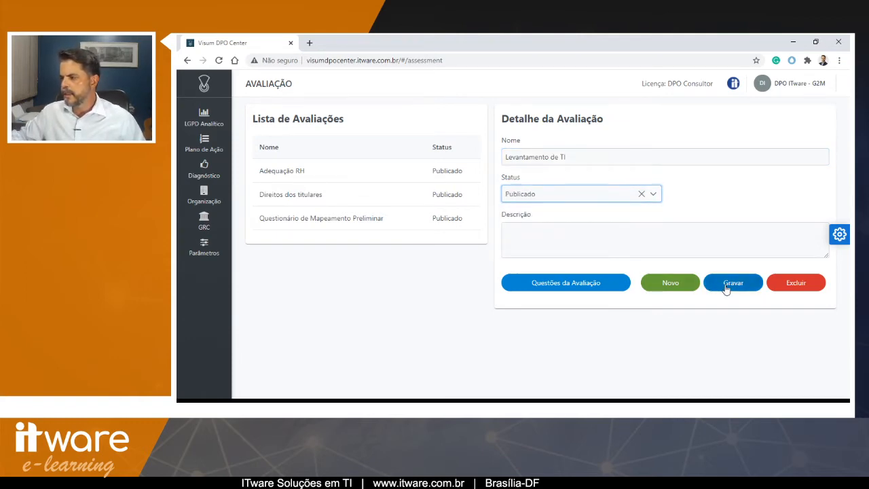
pyautogui.click(725, 288)
# - Open the question assignment for the Levantamento de TI assessment
pyautogui.click(327, 243)
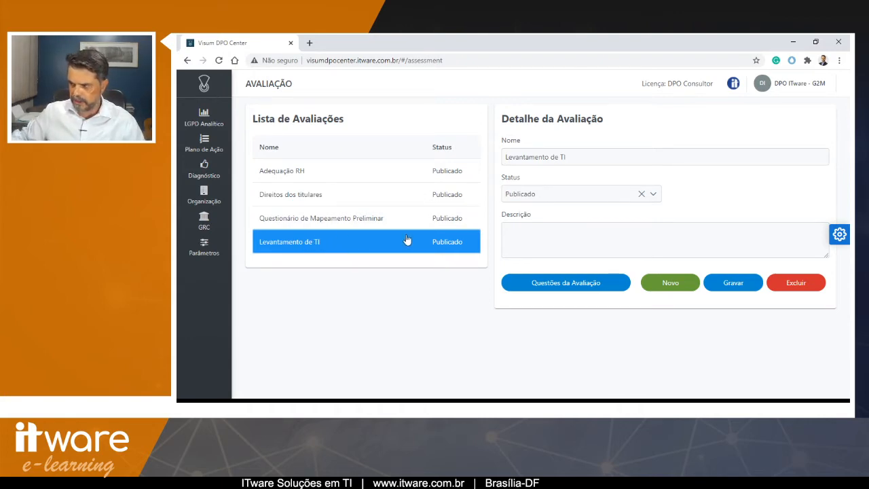
pyautogui.click(568, 289)
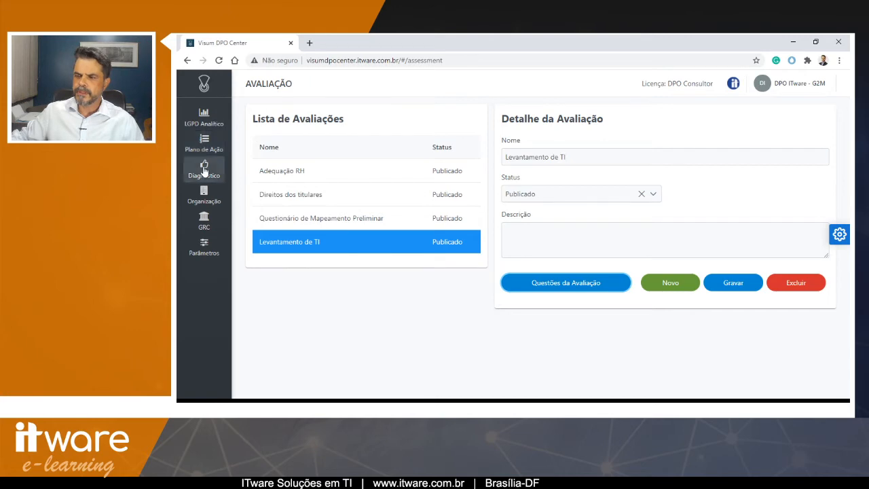
pyautogui.click(204, 84)
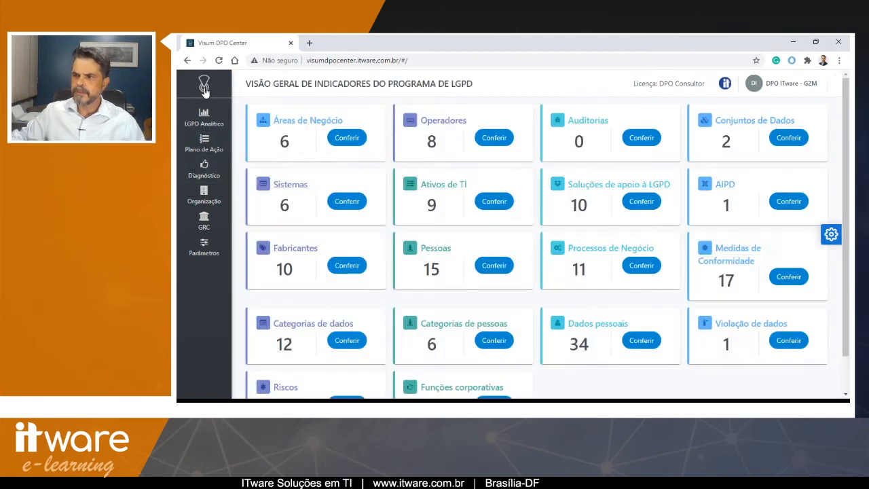
pyautogui.moveTo(205, 171)
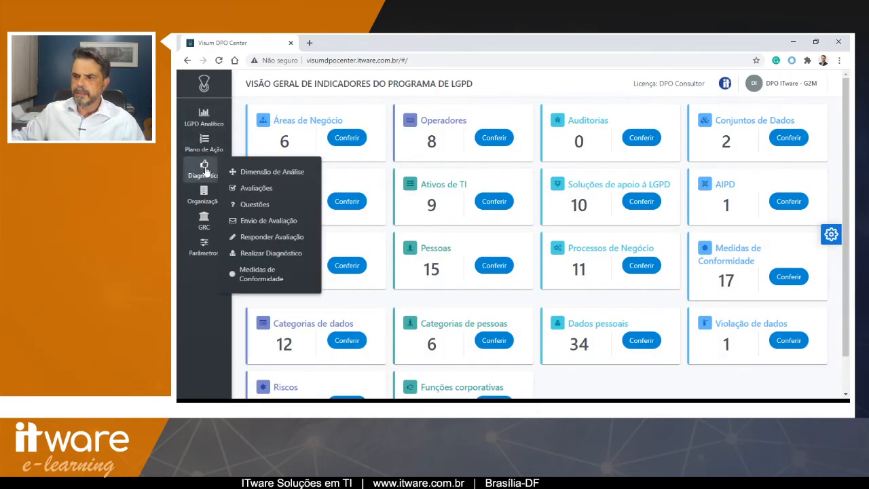
pyautogui.click(255, 188)
pyautogui.click(327, 251)
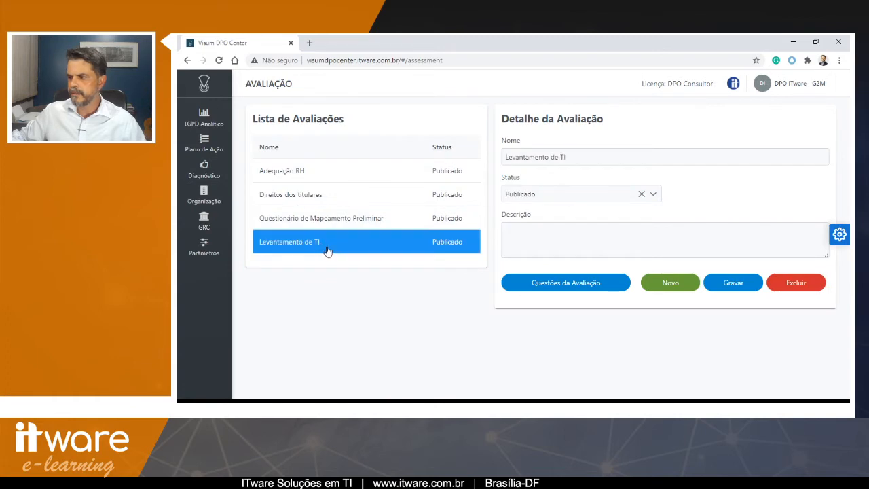
pyautogui.click(542, 285)
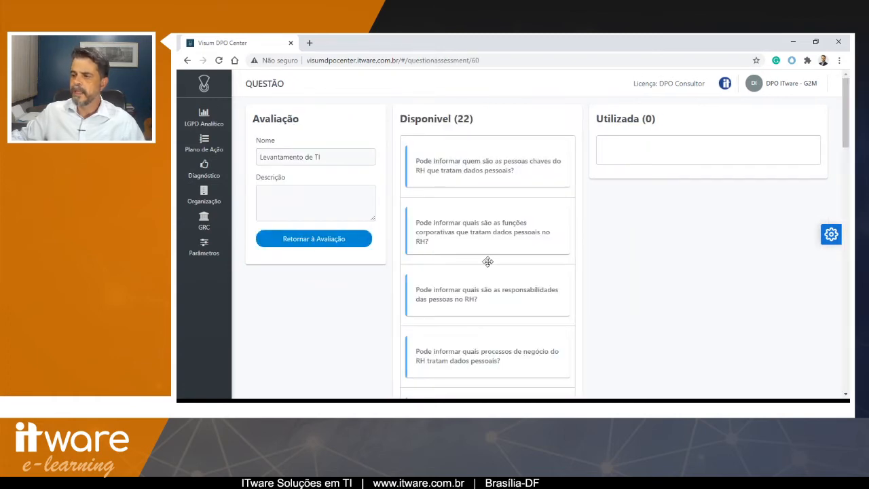
# - Add the IT assets question and the systems question to the assessment's used questions
pyautogui.scroll(-15, 488, 261)
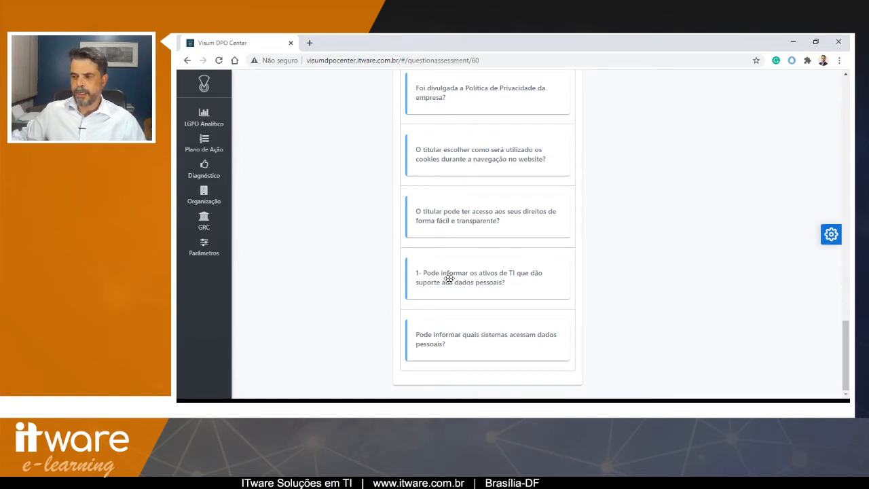
pyautogui.moveTo(508, 265); pyautogui.dragTo(651, 154)
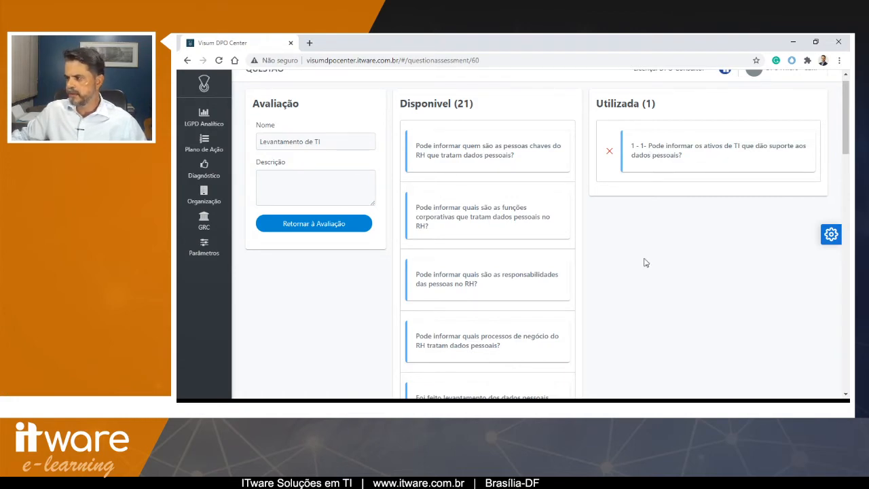
pyautogui.scroll(-13, 645, 263)
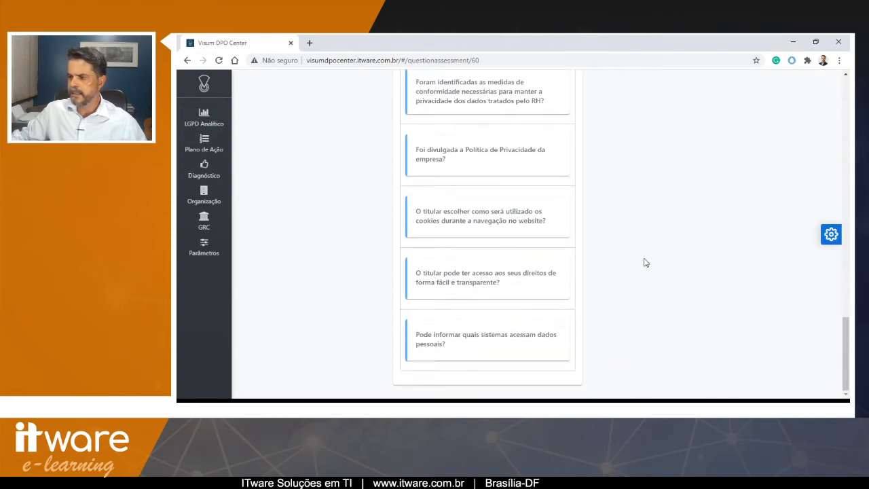
pyautogui.moveTo(471, 338); pyautogui.dragTo(690, 209)
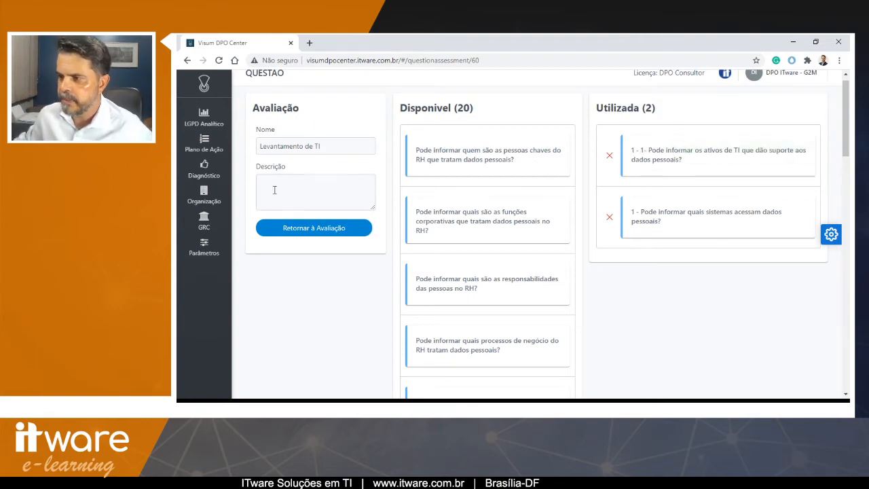
# - Remove the "1- " prefix from question 21's text about IT assets and save the question
pyautogui.click(209, 174)
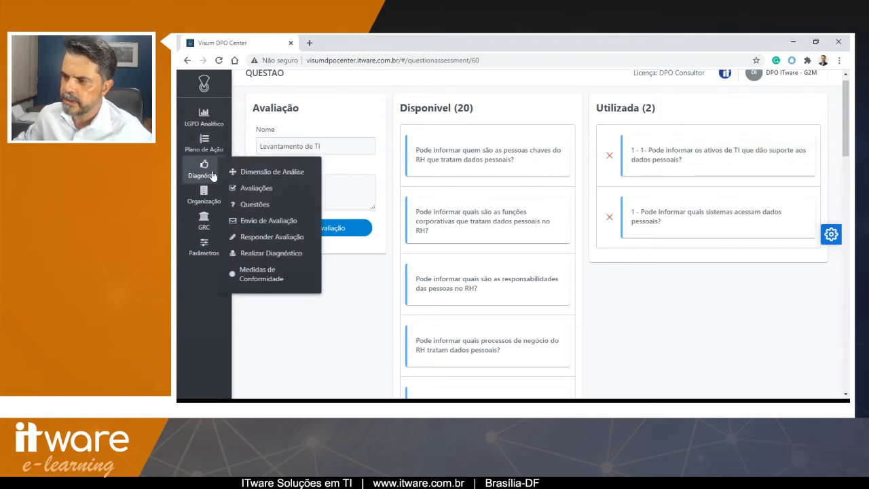
pyautogui.click(250, 204)
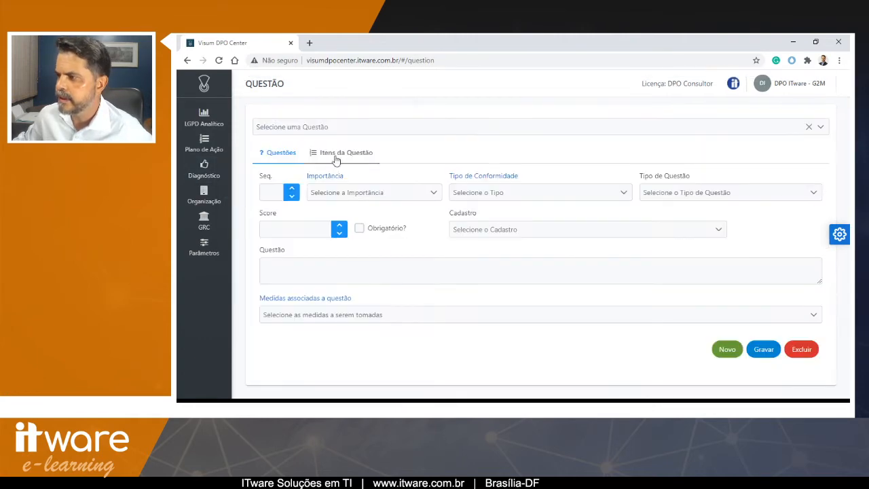
pyautogui.click(330, 127)
pyautogui.scroll(-5, 339, 234)
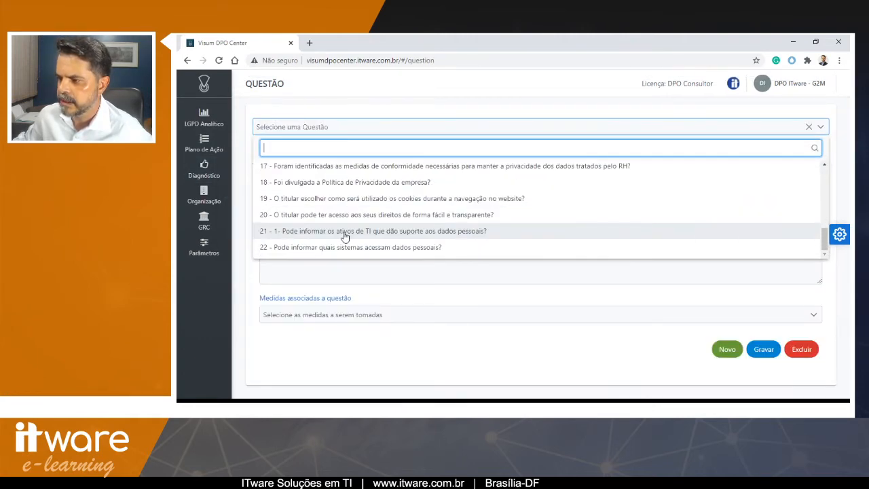
pyautogui.click(344, 236)
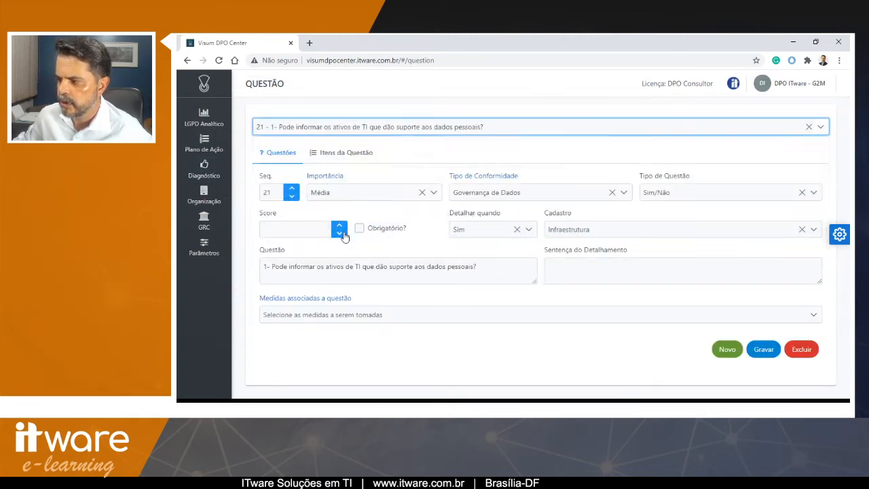
pyautogui.click(286, 267)
pyautogui.press('BackSpace')
pyautogui.press('BackSpace')
pyautogui.press('BackSpace')
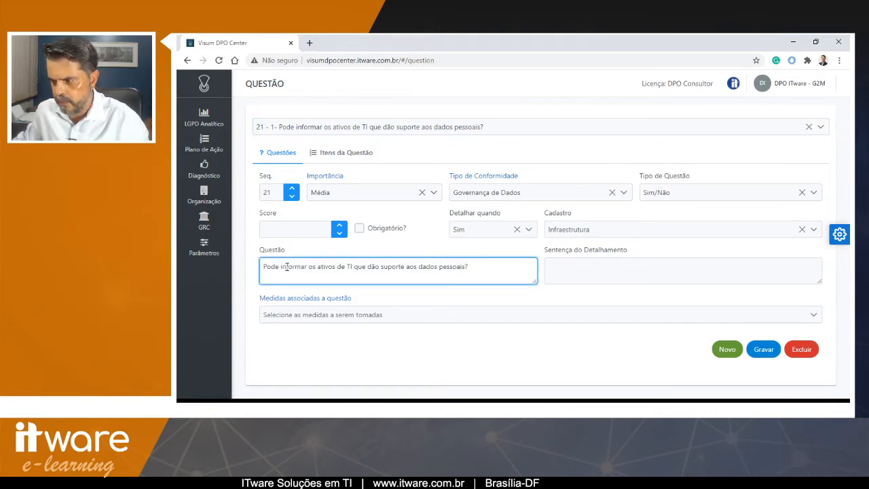
pyautogui.click(763, 348)
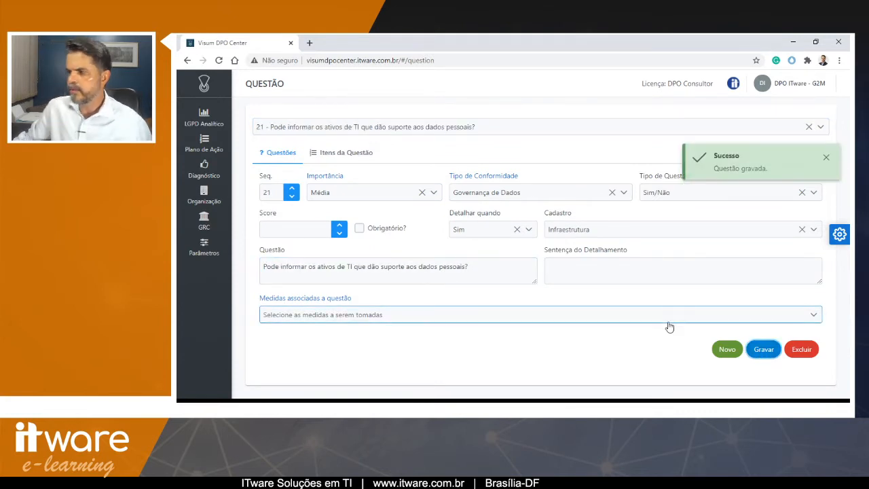
# - Review the questions assigned to the Levantamento de TI assessment
pyautogui.click(294, 283)
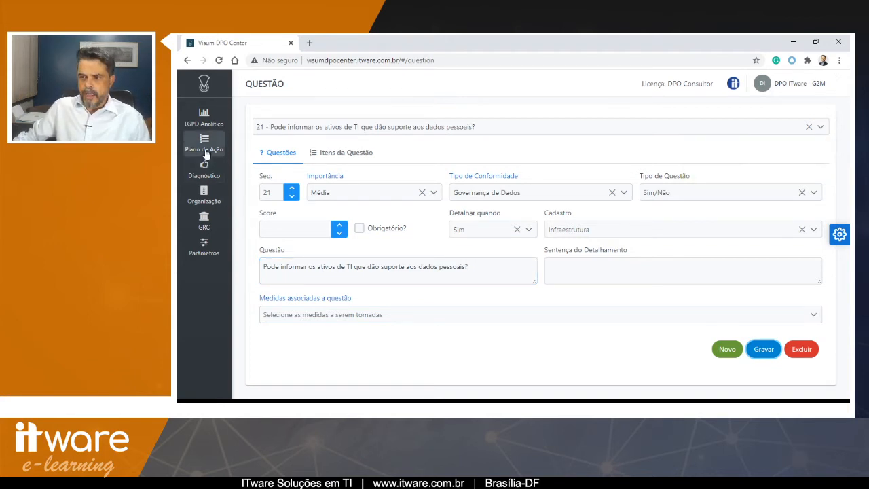
pyautogui.moveTo(207, 167)
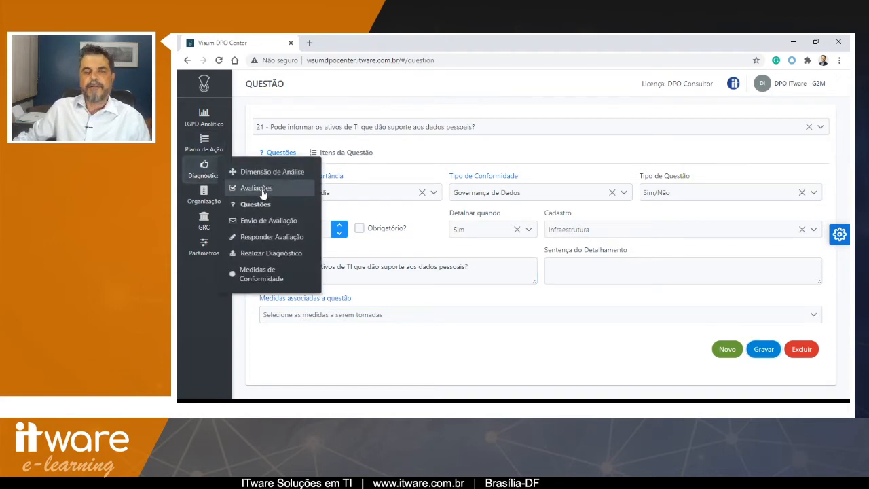
pyautogui.click(262, 190)
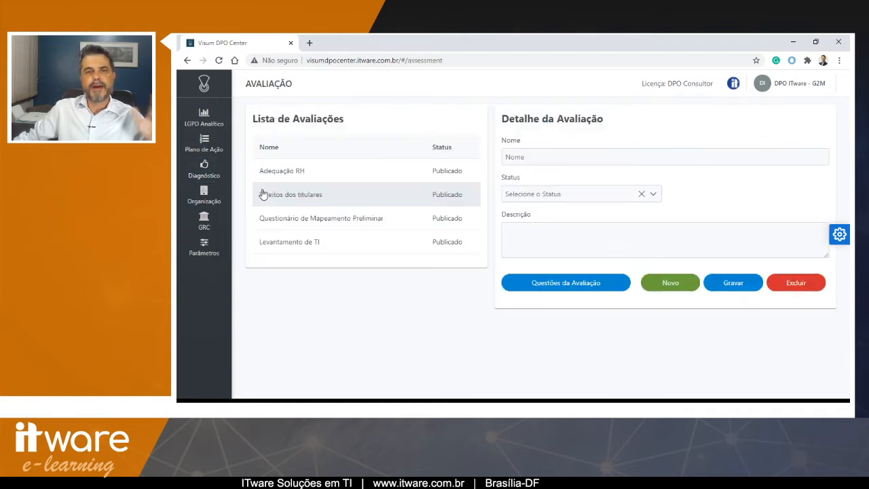
pyautogui.click(293, 246)
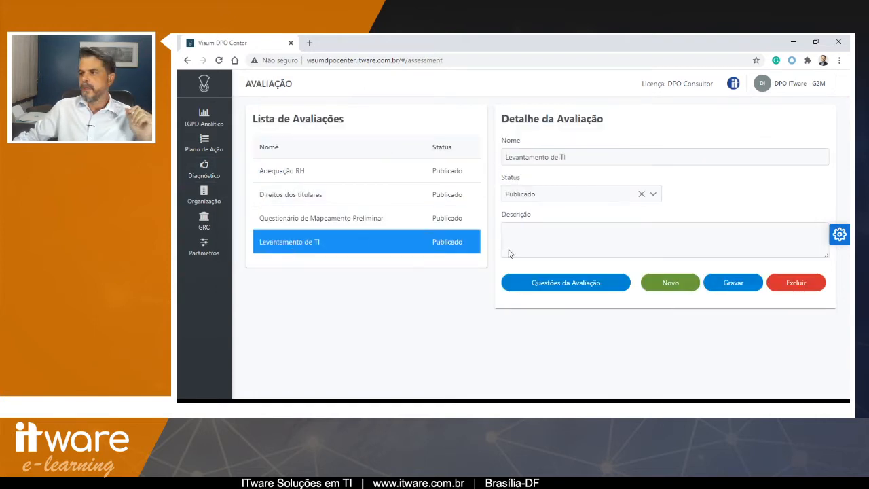
pyautogui.click(557, 287)
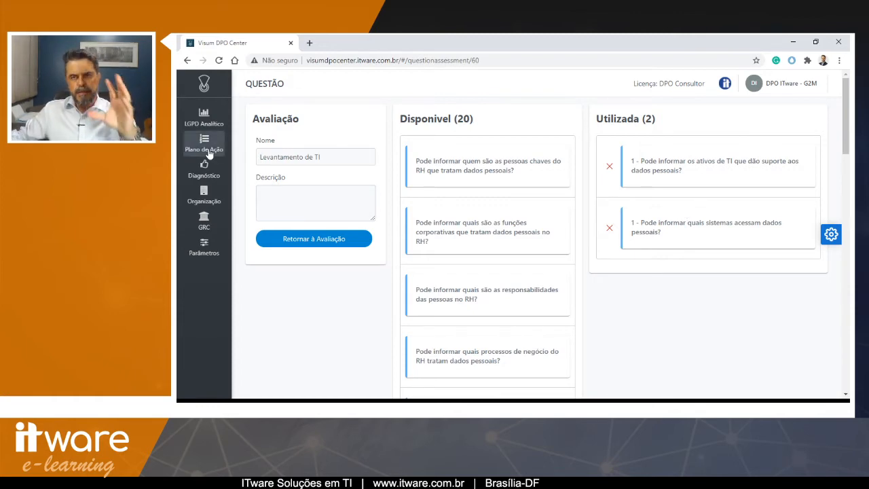
# - Send the Levantamento de TI assessment titled "Levantamento inicial de TI" to the client's e-mail address
pyautogui.moveTo(209, 171)
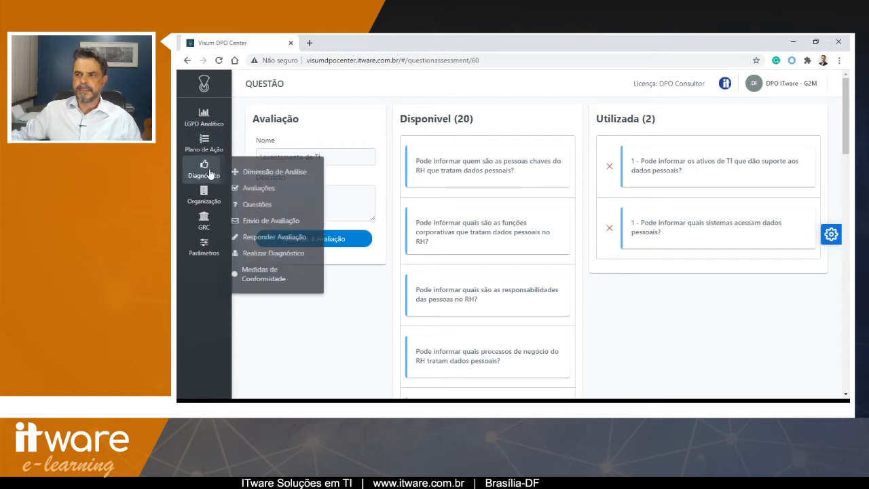
pyautogui.click(250, 220)
pyautogui.click(311, 160)
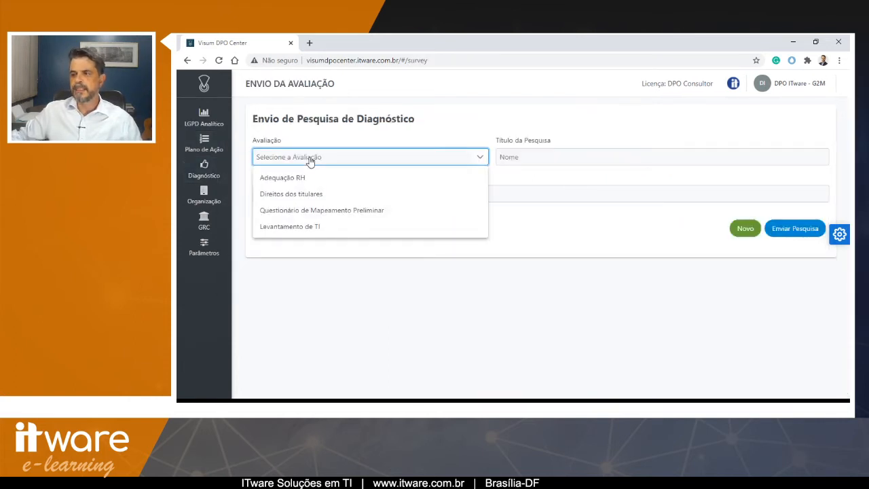
pyautogui.click(304, 226)
pyautogui.click(518, 156)
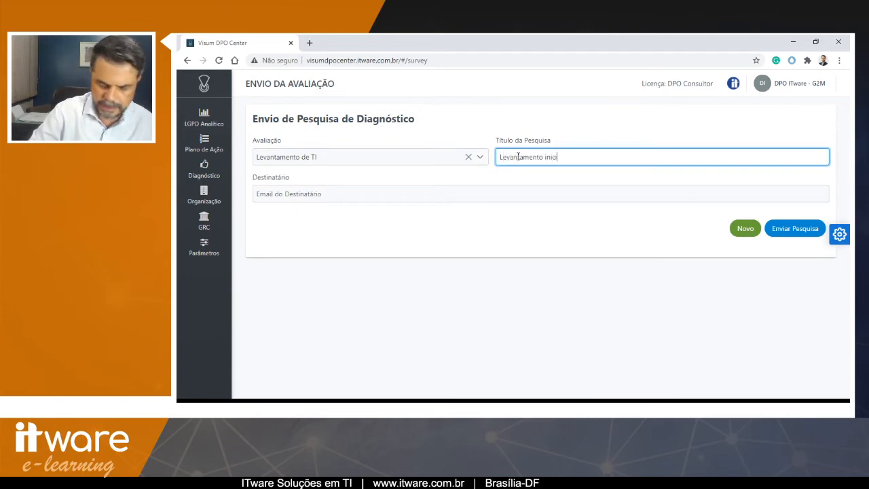
pyautogui.write('Levantamento inicial de TI')
pyautogui.press('Tab')
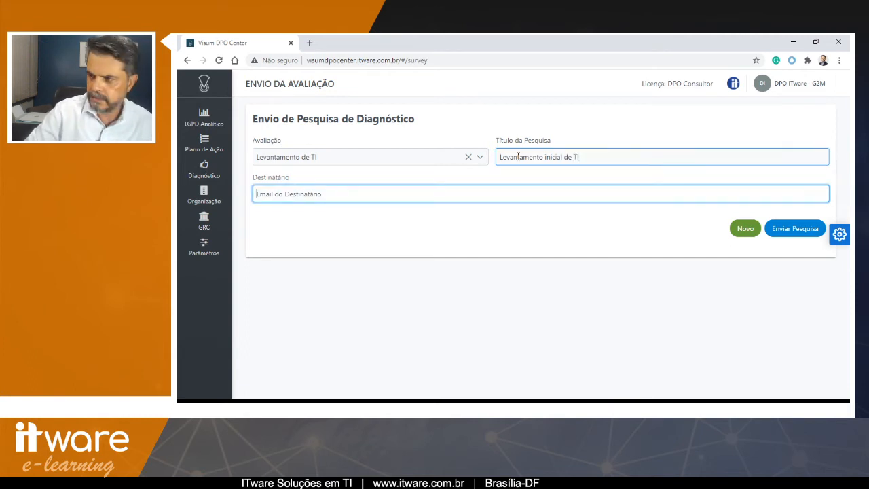
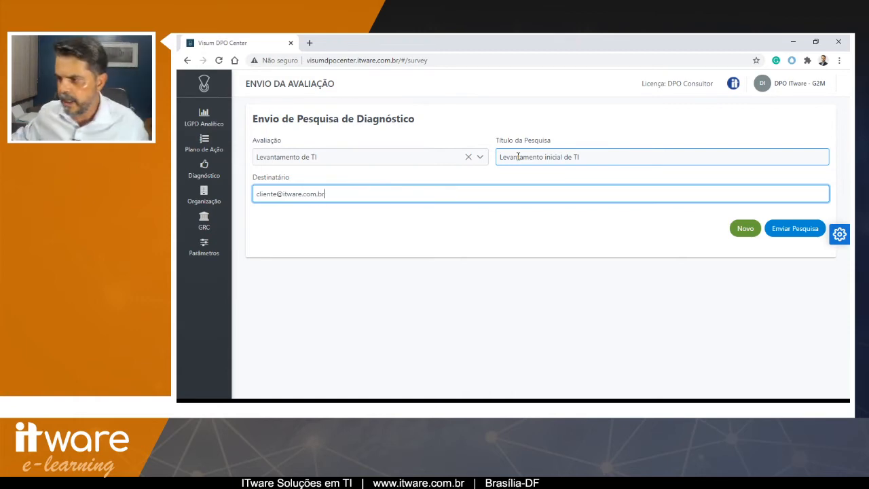
pyautogui.click(805, 235)
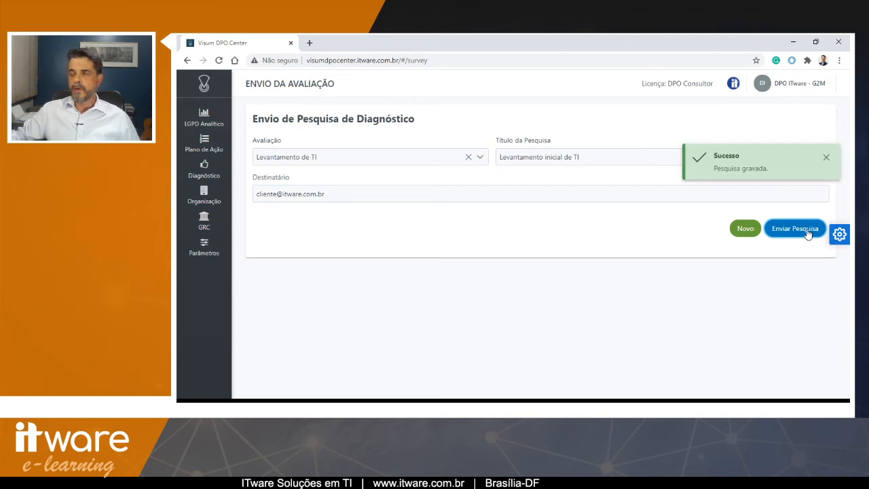
# - Log out of the consultant account
pyautogui.click(791, 89)
pyautogui.click(770, 131)
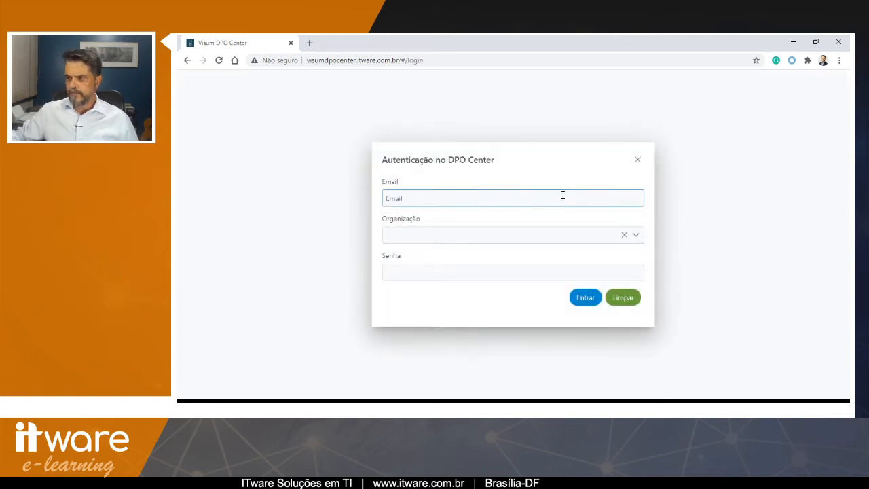
# - Log in as the client end user with the client's e-mail, the G2M organization and the account password
pyautogui.hotkey('ctrl', 'v')
pyautogui.press('Tab')
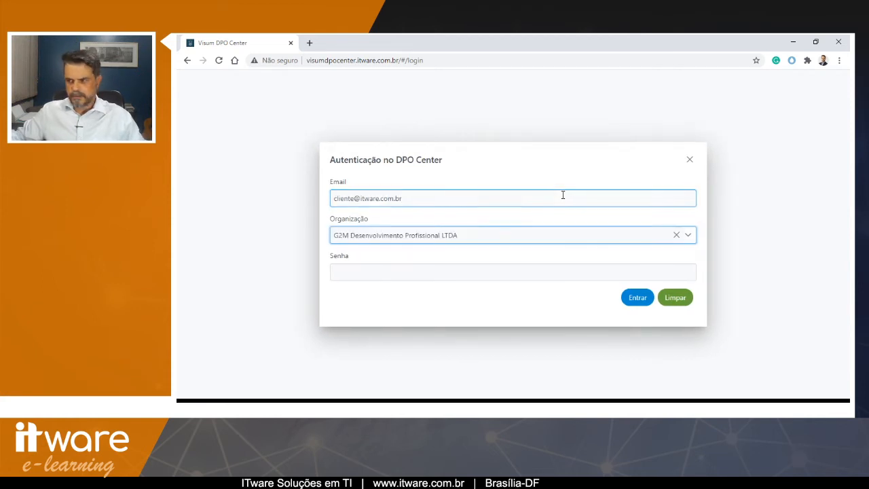
pyautogui.click(484, 271)
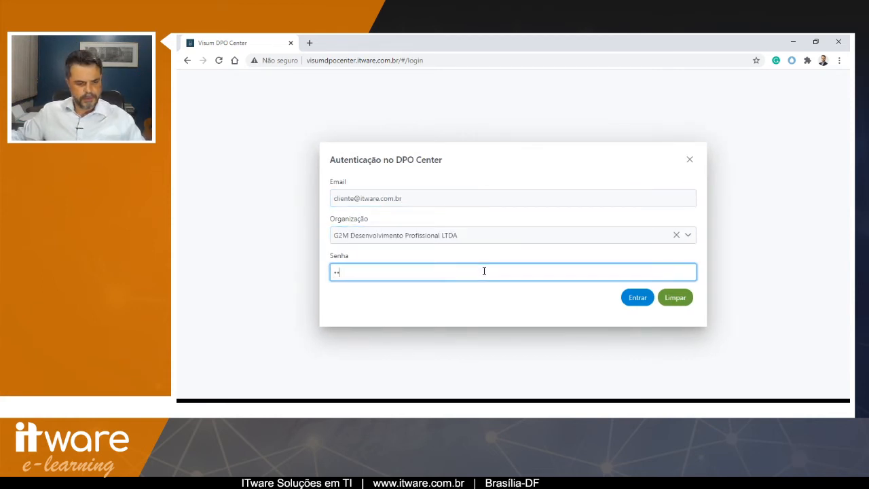
pyautogui.click(641, 297)
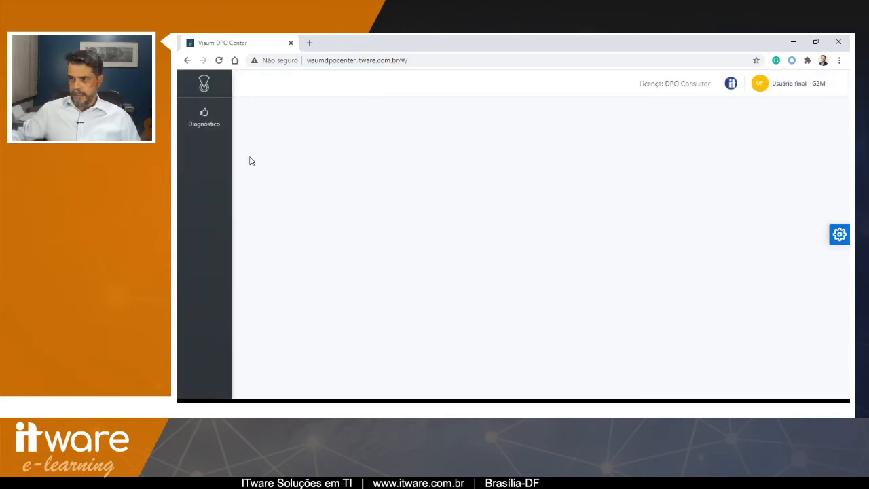
# - Open the survey-response page for the Levantamento de TI assessment
pyautogui.click(203, 120)
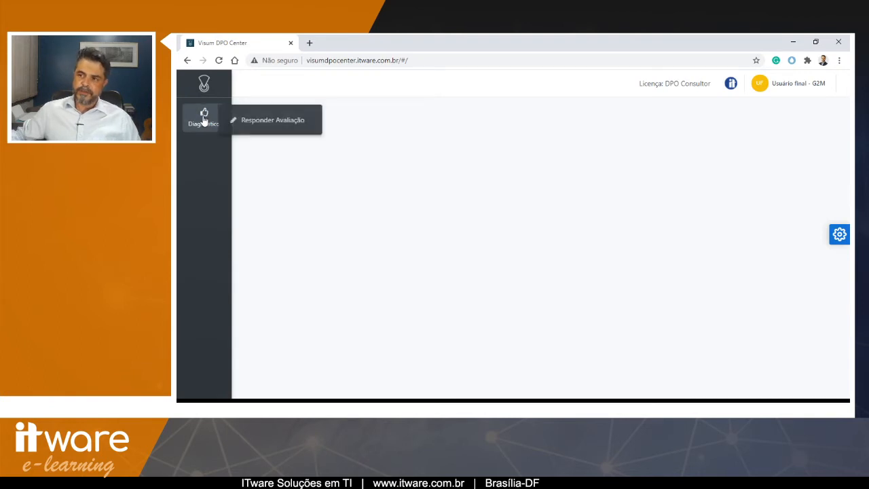
pyautogui.click(243, 122)
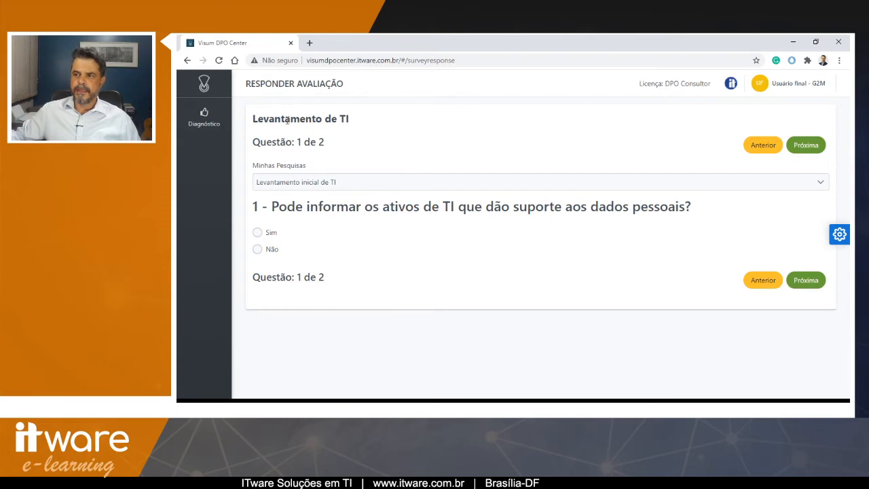
pyautogui.moveTo(258, 118); pyautogui.dragTo(351, 119)
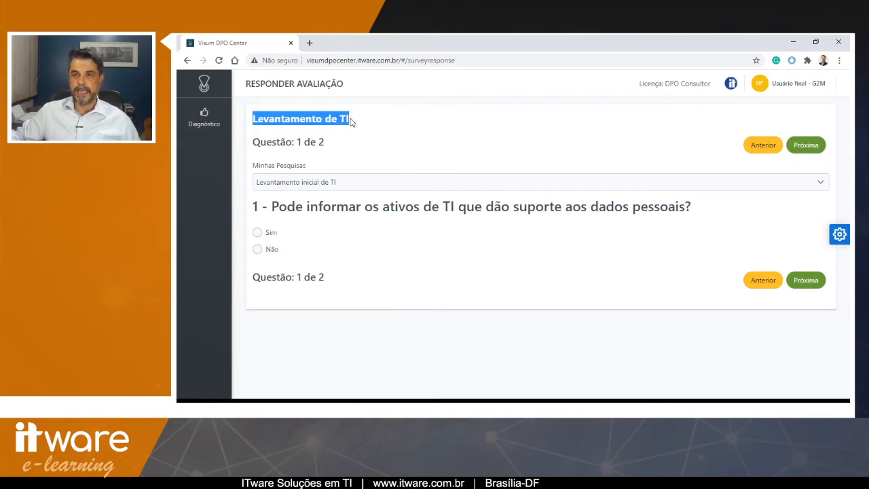
pyautogui.click(351, 121)
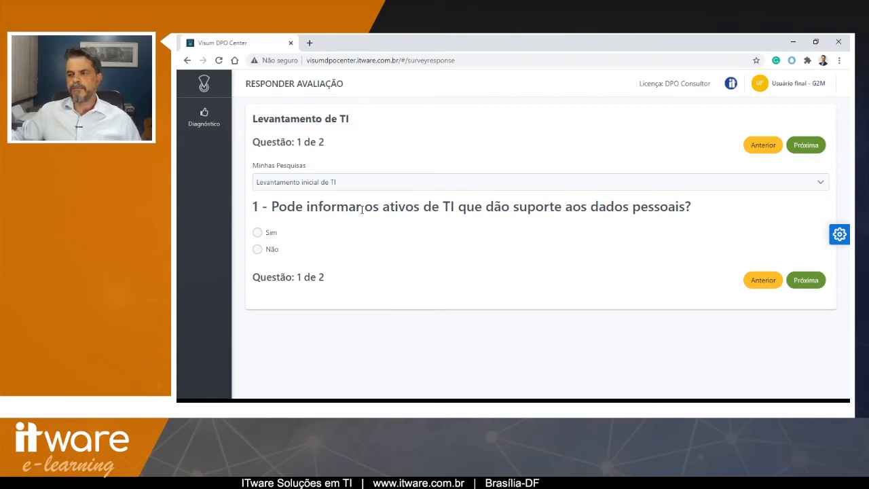
# - Answer Sim to question 1 and add an infrastructure item named XPTO2, saving it
pyautogui.click(258, 233)
pyautogui.scroll(-3, 341, 234)
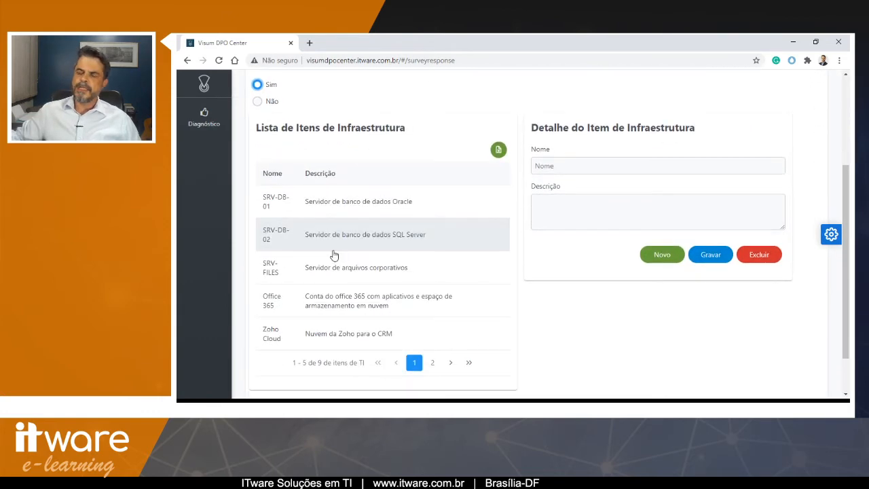
pyautogui.scroll(2, 537, 265)
pyautogui.click(607, 270)
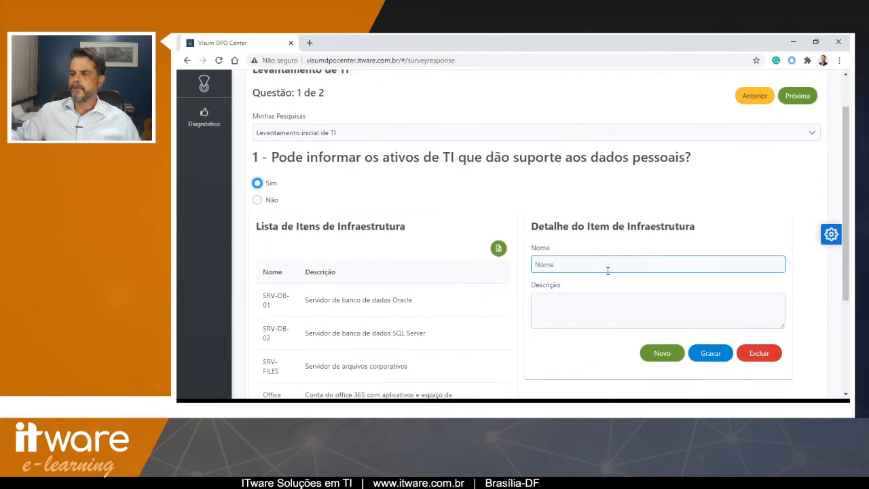
pyautogui.write('x')
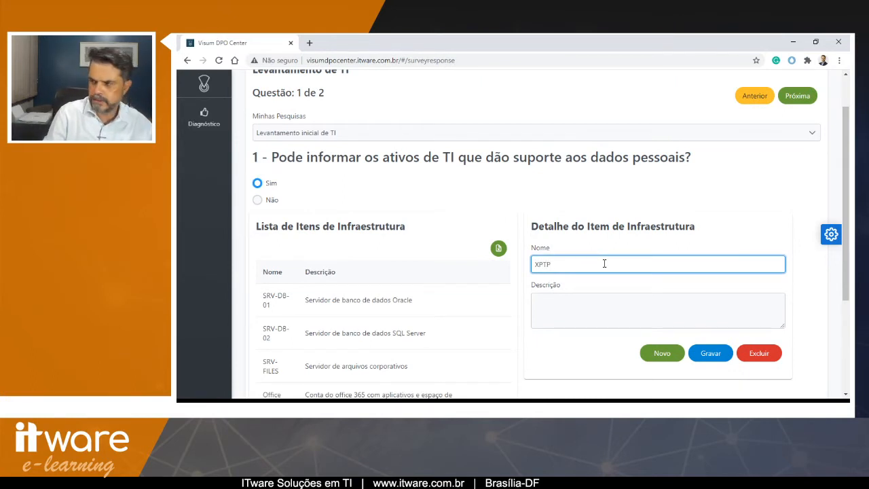
pyautogui.write('PTO2')
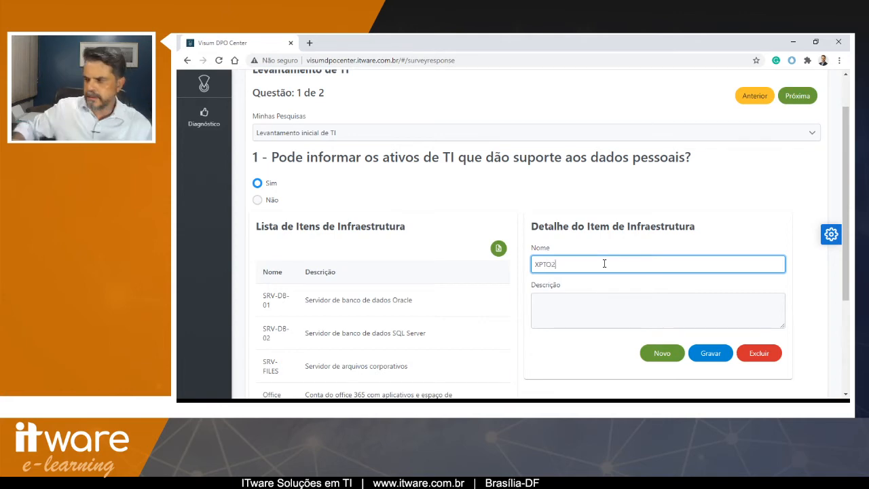
pyautogui.click(712, 357)
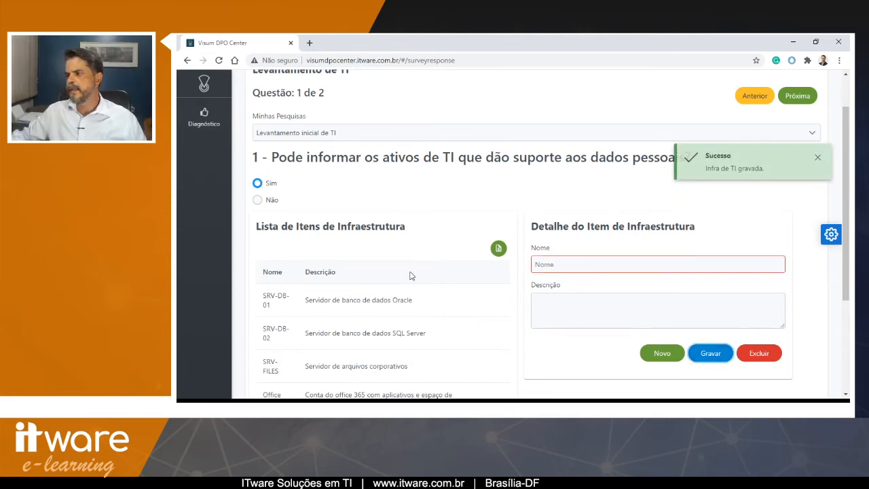
# - Review the second page of the infrastructure items list
pyautogui.scroll(-3, 407, 275)
pyautogui.click(453, 309)
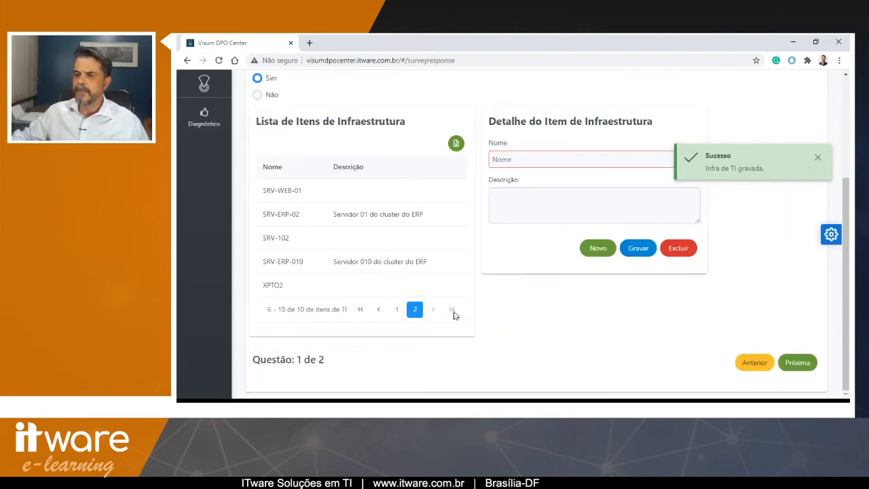
pyautogui.scroll(3, 528, 295)
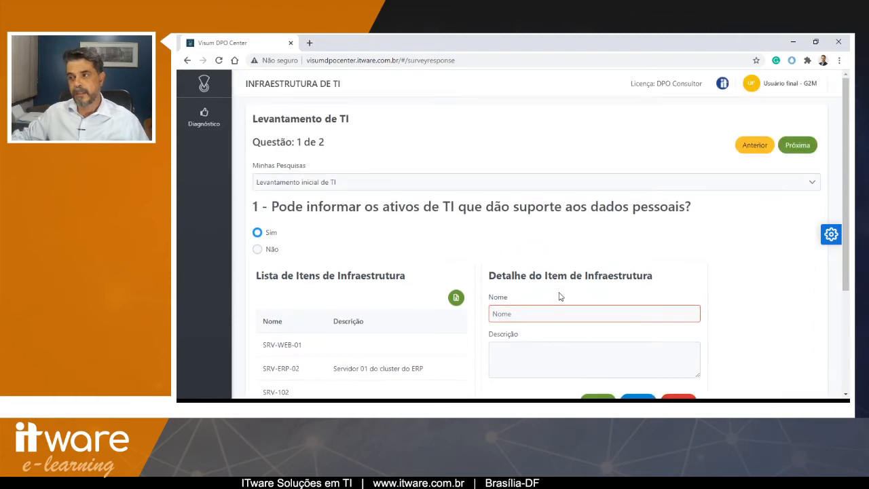
# - Go to question 2 of the survey and answer Sim
pyautogui.click(797, 144)
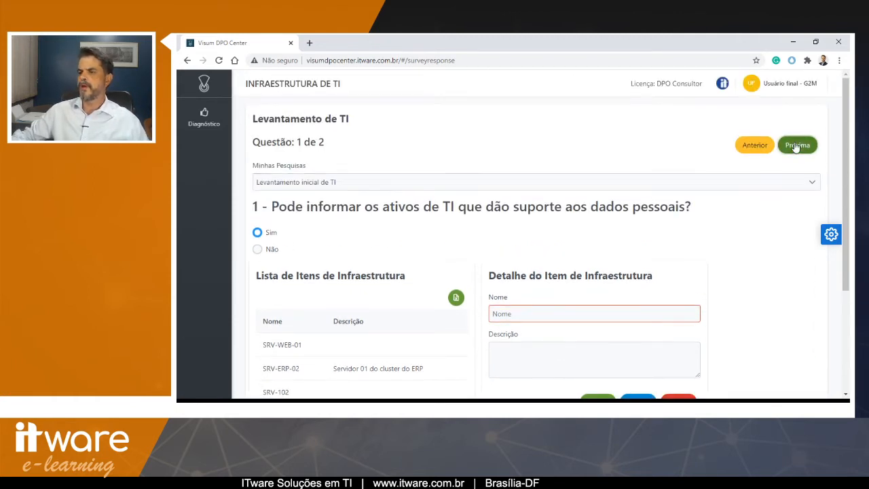
pyautogui.click(318, 186)
pyautogui.click(328, 204)
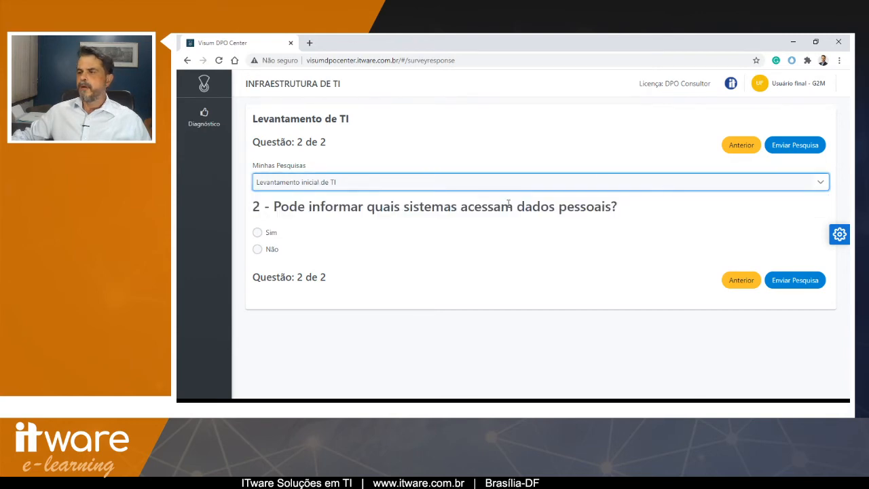
pyautogui.click(257, 232)
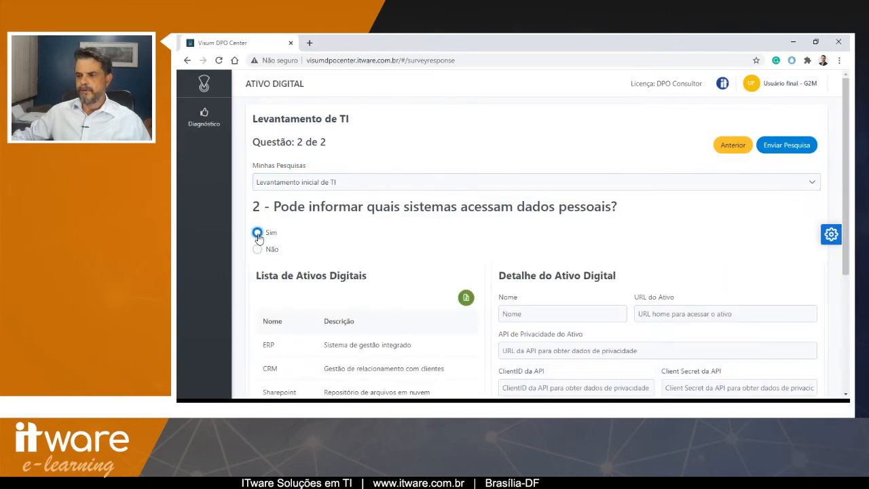
# - Browse both pages of the digital assets list
pyautogui.scroll(-4, 258, 237)
pyautogui.click(408, 290)
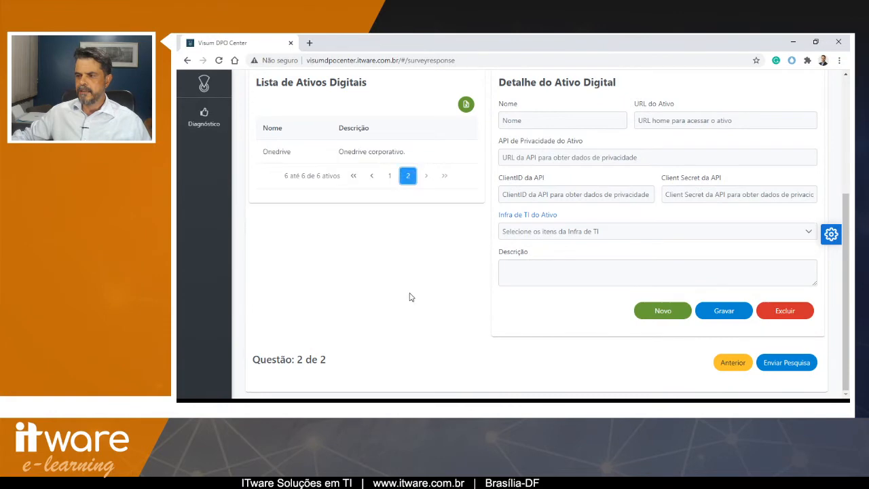
pyautogui.scroll(1, 397, 264)
pyautogui.click(390, 264)
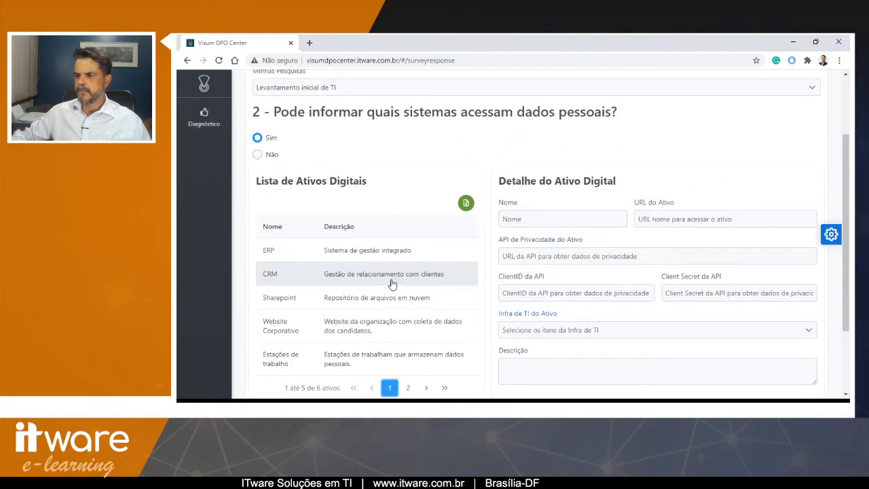
pyautogui.scroll(-1, 404, 347)
pyautogui.click(407, 289)
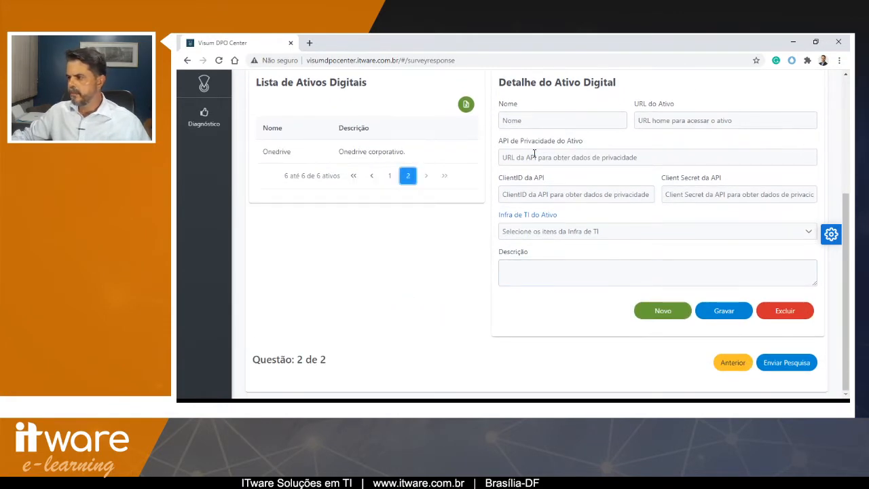
pyautogui.scroll(1, 570, 222)
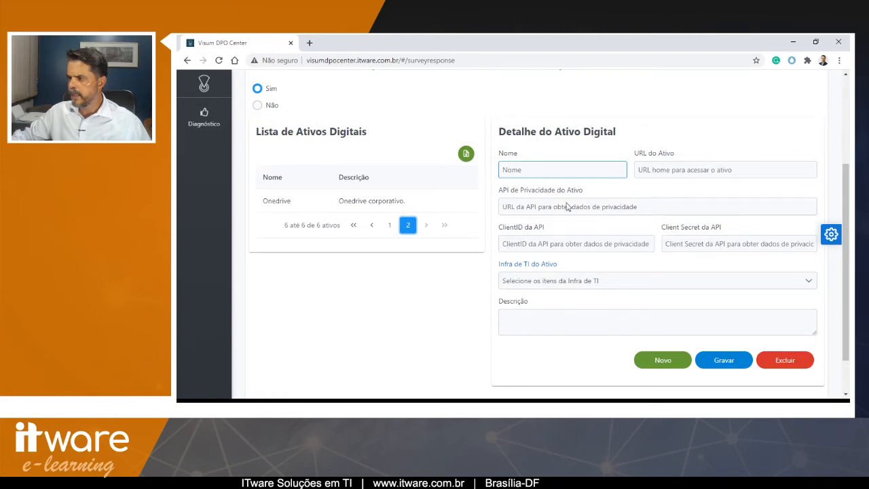
# - Start a new digital asset and name it Controle de projetos
pyautogui.click(661, 359)
pyautogui.click(588, 171)
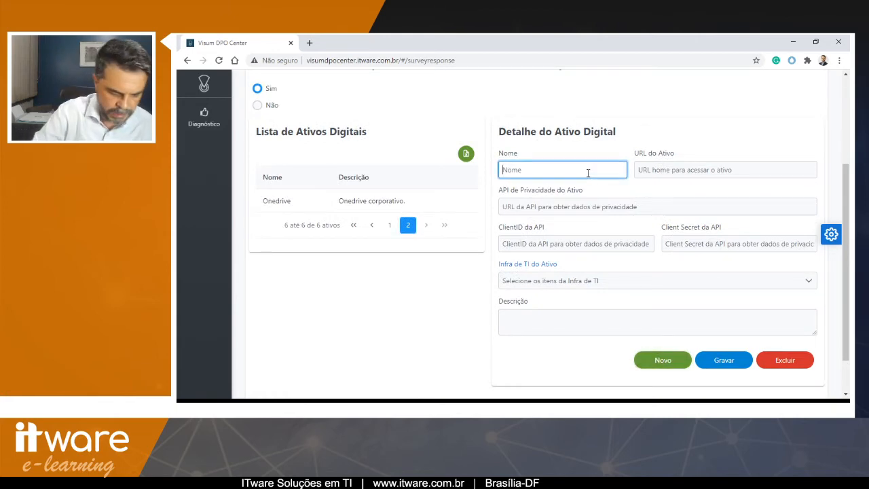
pyautogui.write('Contreol')
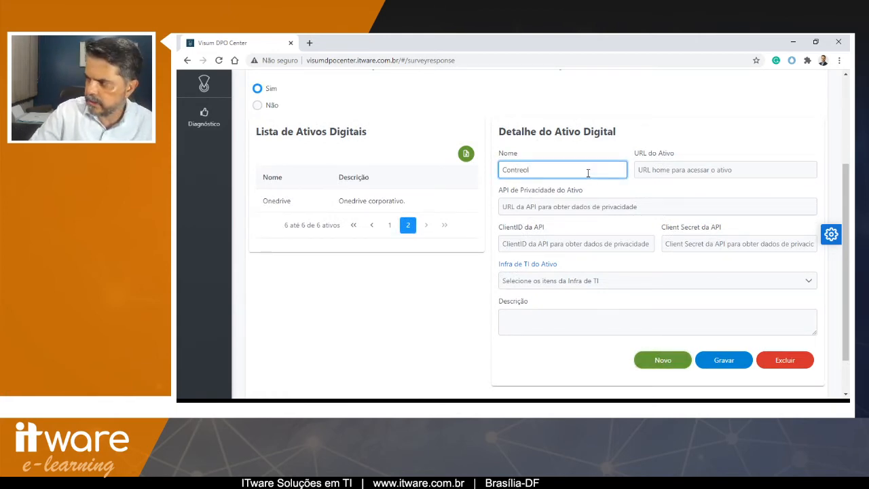
pyautogui.press('BackSpace')
pyautogui.press('BackSpace')
pyautogui.press('BackSpace')
pyautogui.write('ol')
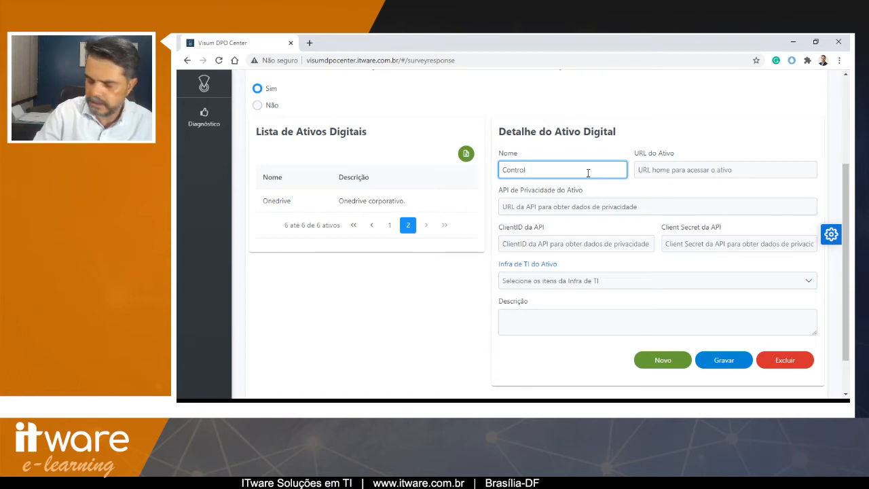
pyautogui.write('e de ')
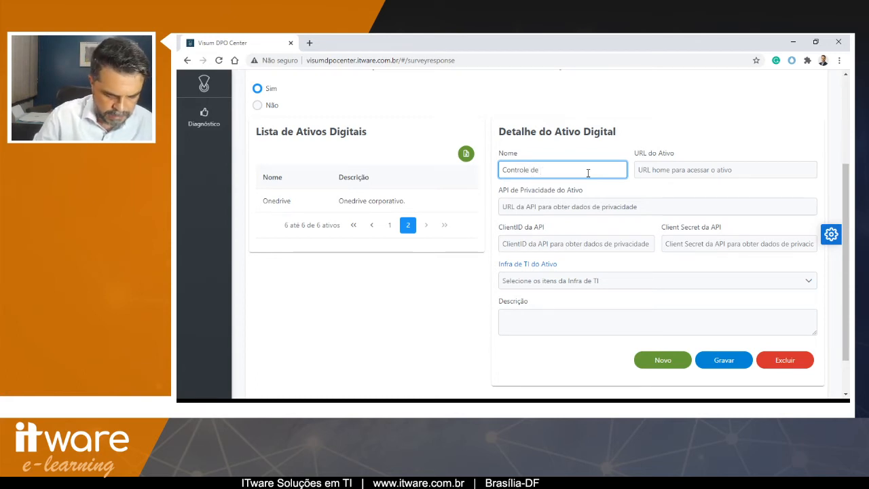
pyautogui.write('projetos')
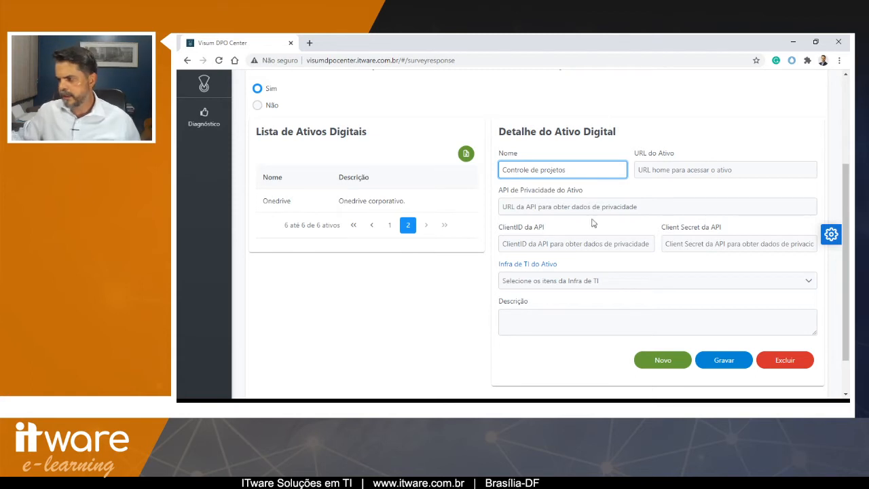
# - Link the asset to the Office 365, SRV-DB-02 and SRV-DB-01 infrastructure items and save it
pyautogui.click(580, 281)
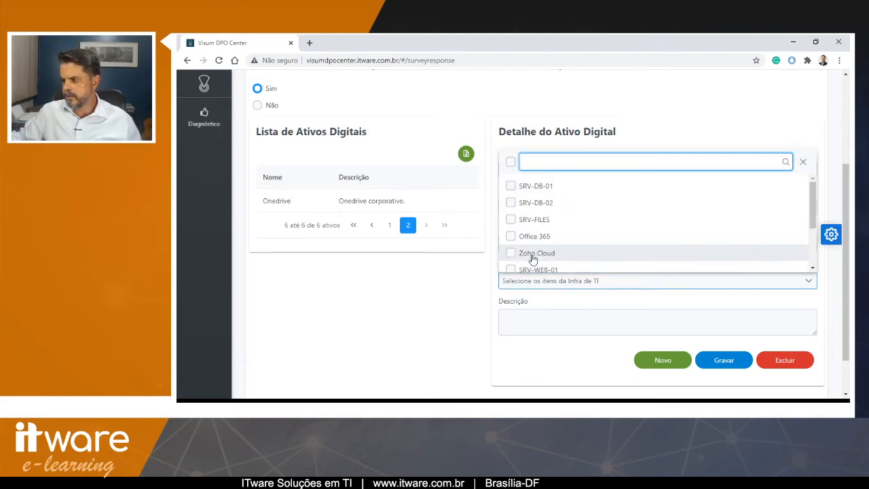
pyautogui.click(510, 236)
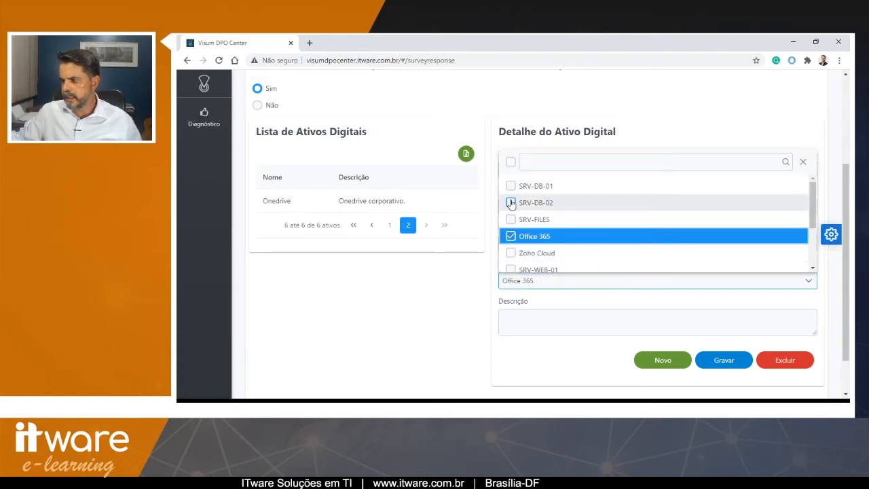
pyautogui.click(510, 202)
pyautogui.click(511, 189)
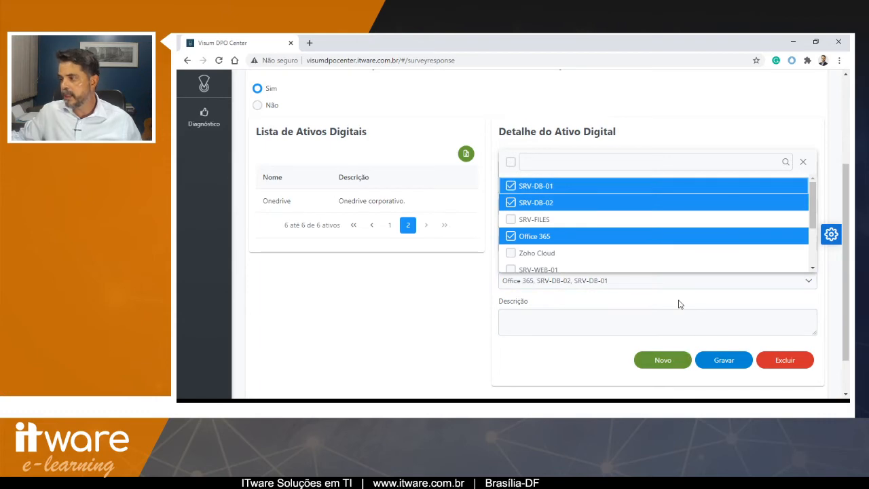
pyautogui.click(648, 278)
pyautogui.click(732, 360)
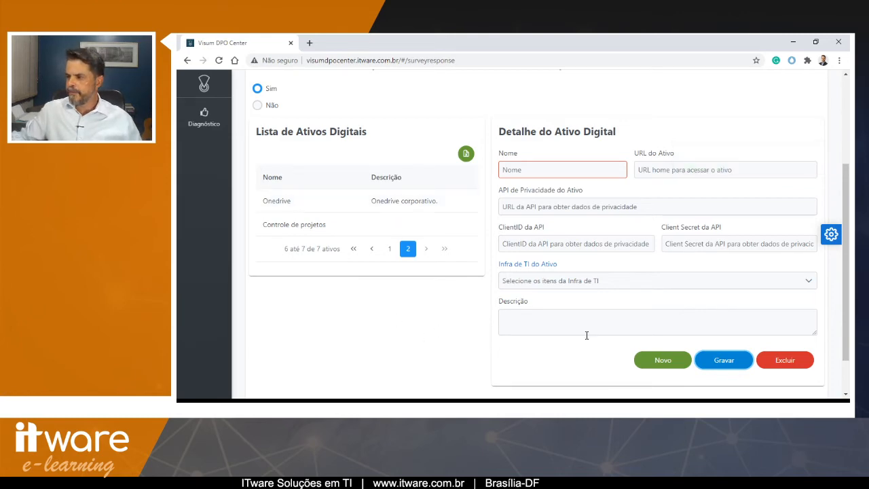
# - Submit the completed survey and dismiss the notification
pyautogui.scroll(3, 587, 335)
pyautogui.click(789, 144)
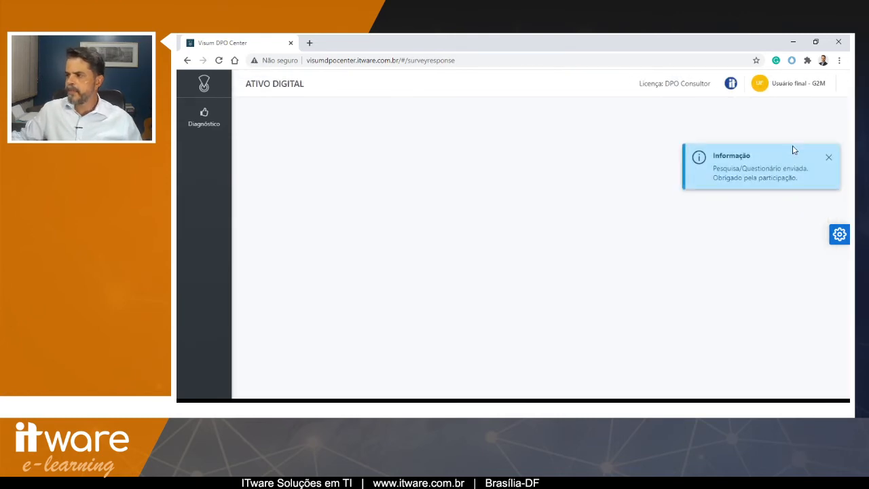
pyautogui.click(830, 156)
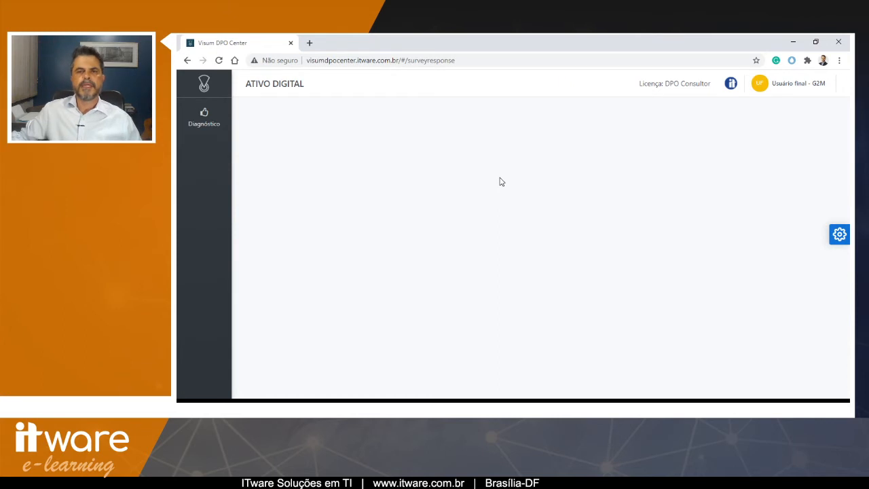
# - Log out of the end-user account
pyautogui.click(778, 85)
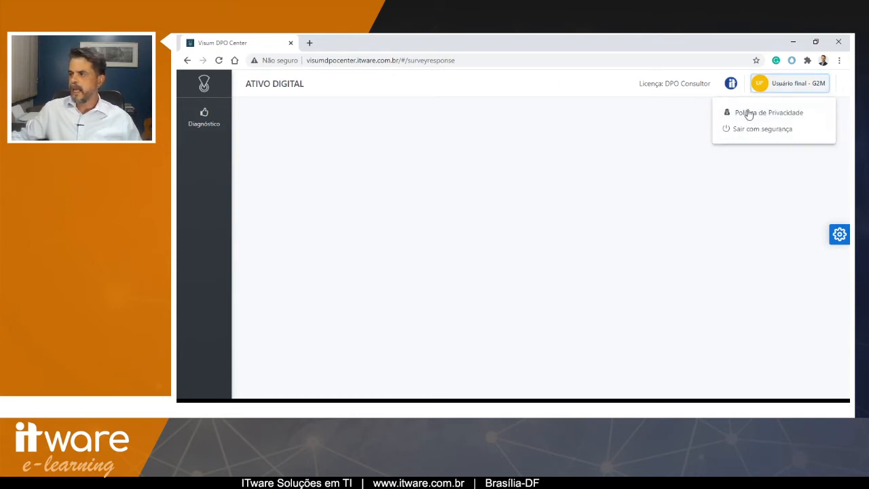
pyautogui.click(747, 132)
# - Log back in as the DPO consultant, entering the consultant's e-mail and account password
pyautogui.click(475, 201)
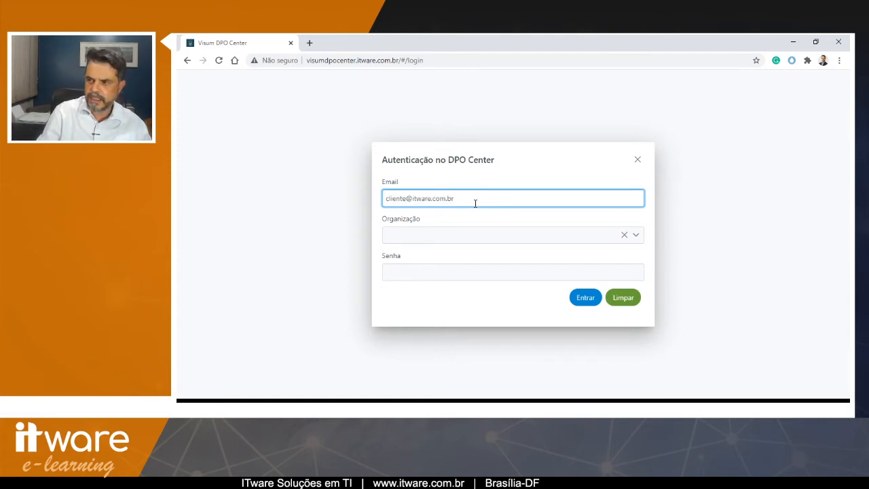
pyautogui.hotkey('shift', 'Right')
pyautogui.hotkey('shift', 'Right')
pyautogui.hotkey('shift', 'Right')
pyautogui.hotkey('shift', 'Right')
pyautogui.hotkey('shift', 'Right')
pyautogui.hotkey('shift', 'Right')
pyautogui.hotkey('shift', 'Right')
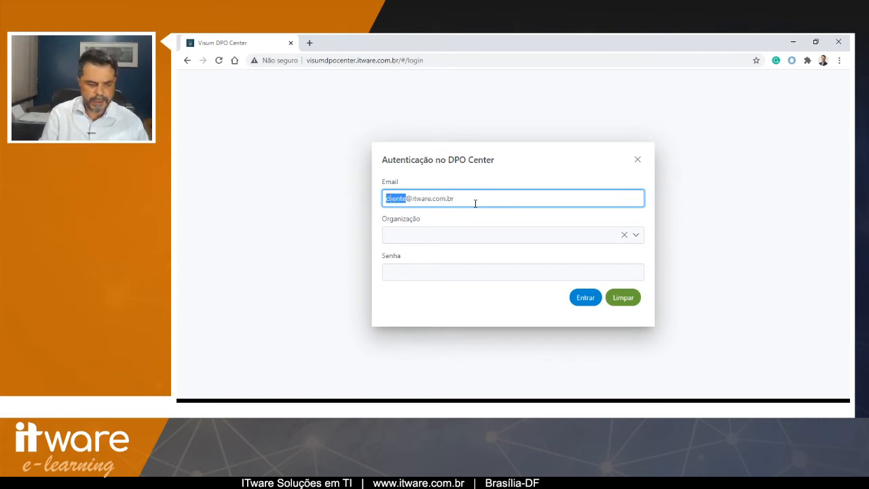
pyautogui.write('dpo')
pyautogui.press('Tab')
pyautogui.press('Tab')
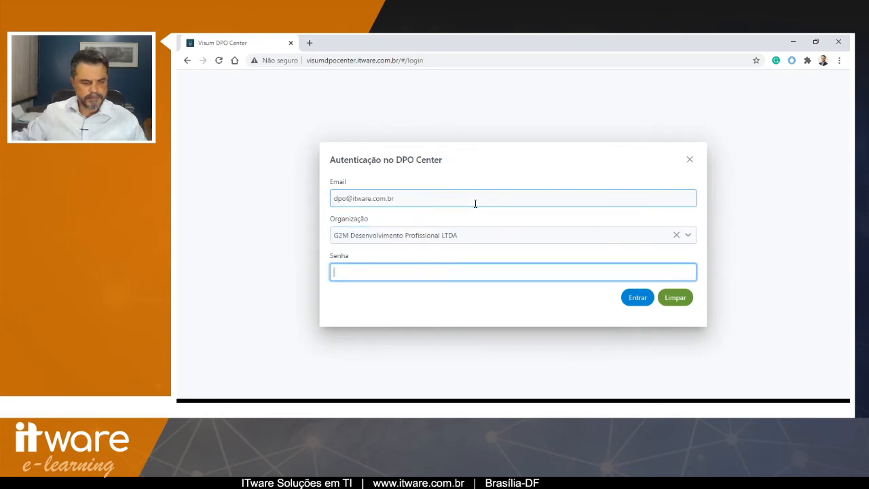
pyautogui.write('**')
pyautogui.click(637, 297)
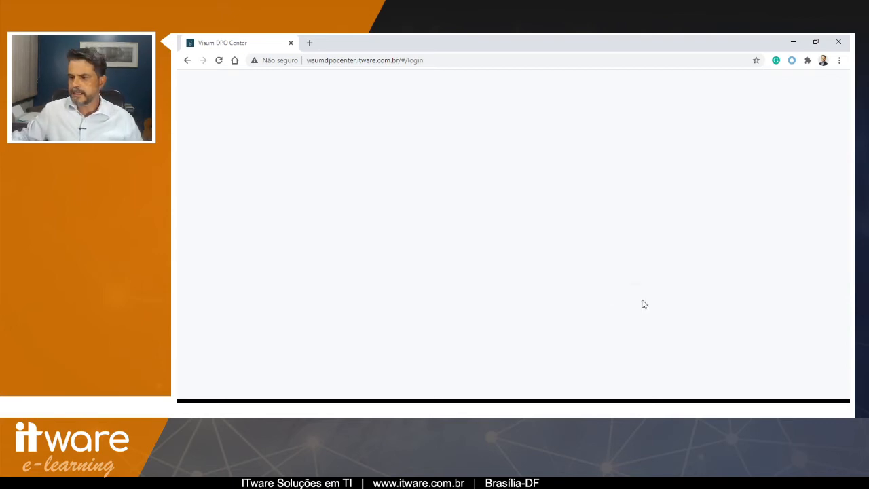
# - Review the IT infrastructure items list across both pages
pyautogui.moveTo(203, 194)
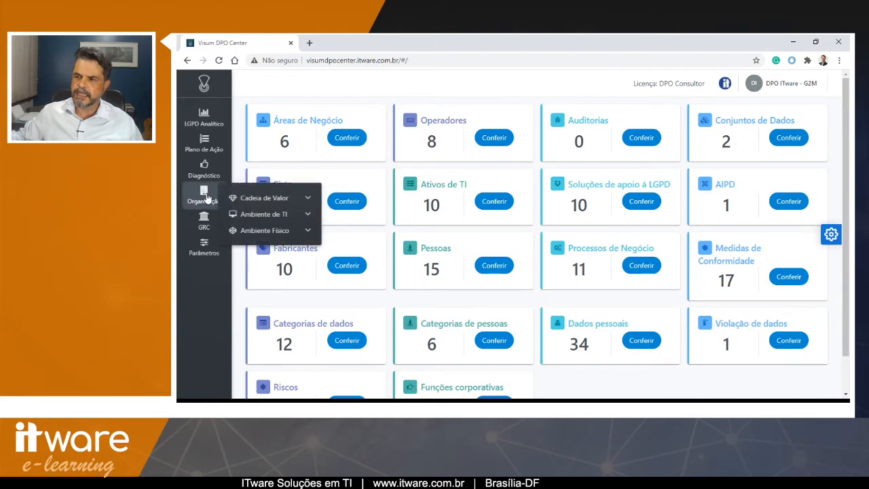
pyautogui.click(251, 214)
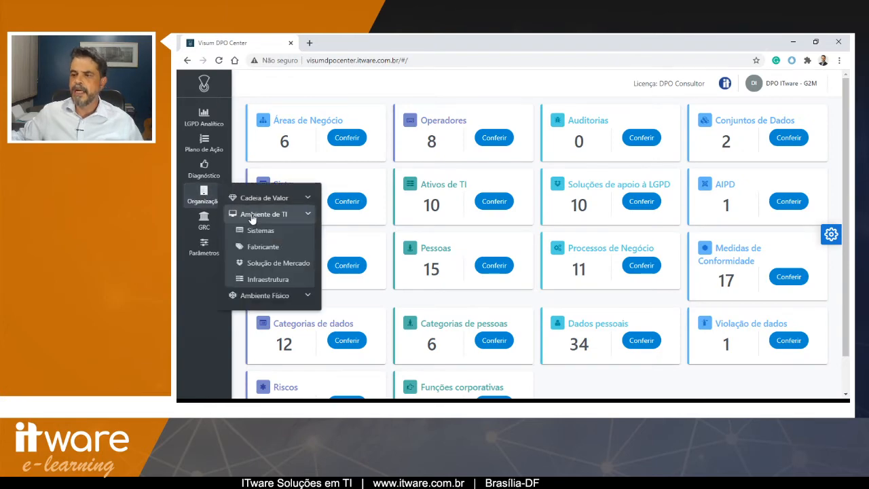
pyautogui.click(258, 279)
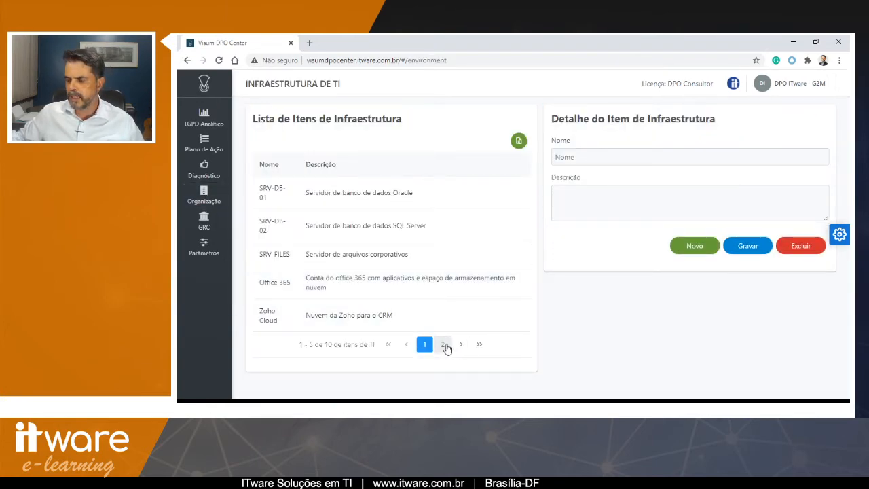
pyautogui.click(444, 345)
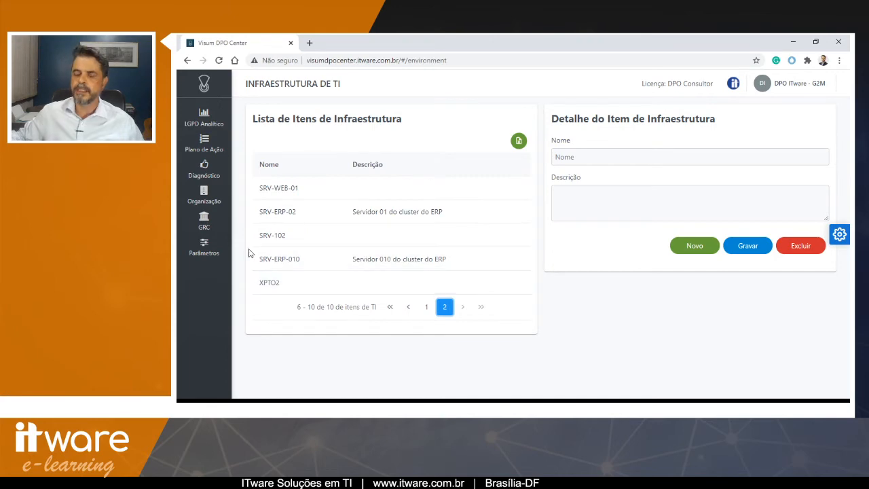
# - Open the digital assets list and inspect the Controle de projetos asset on its second page
pyautogui.click(207, 204)
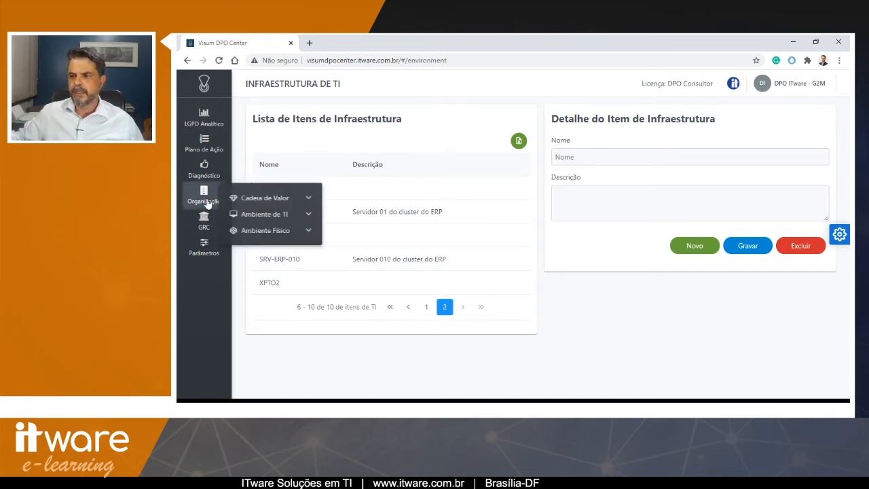
pyautogui.click(262, 215)
pyautogui.click(262, 231)
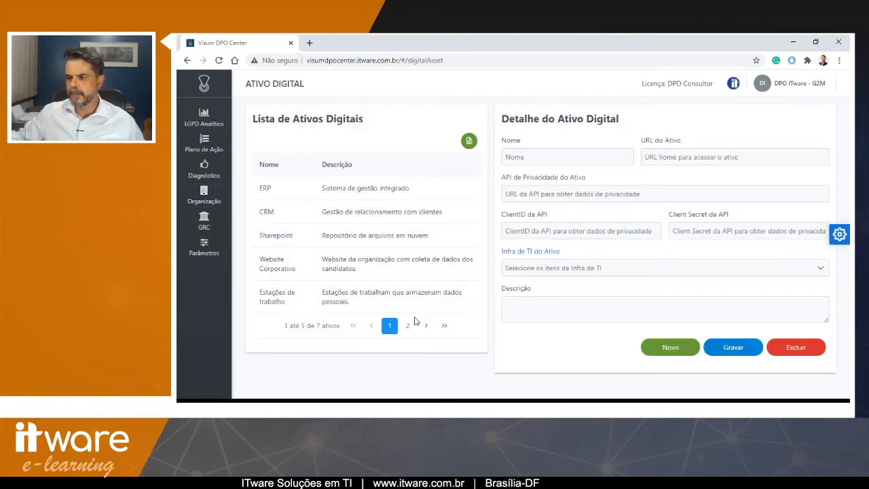
pyautogui.click(410, 329)
pyautogui.click(288, 216)
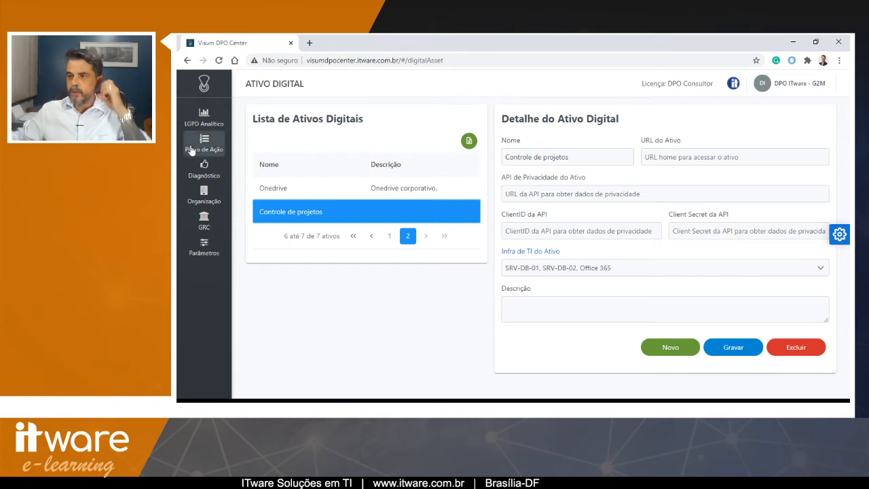
# - Open the Direitos dos titulares assessment and view its assigned questions
pyautogui.click(204, 168)
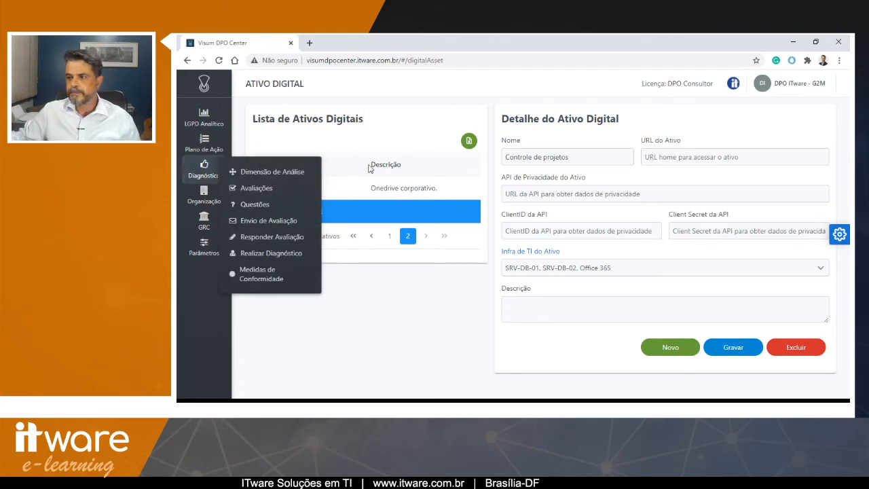
pyautogui.click(275, 195)
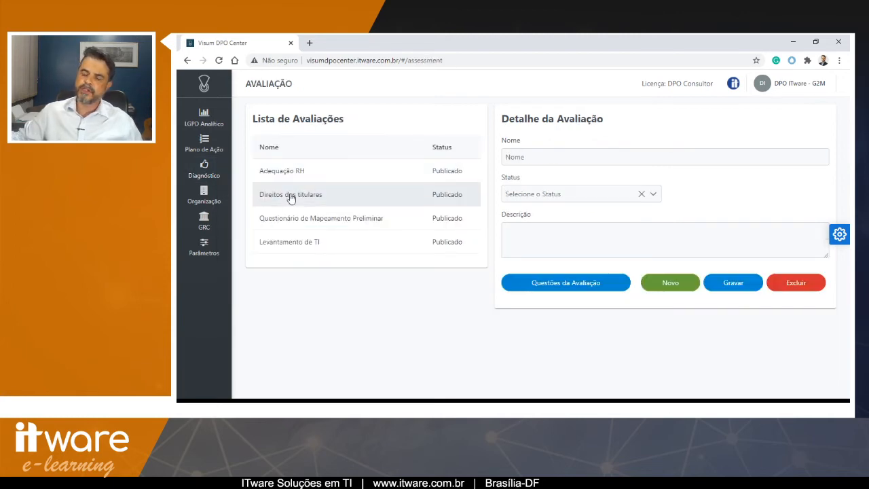
pyautogui.click(291, 196)
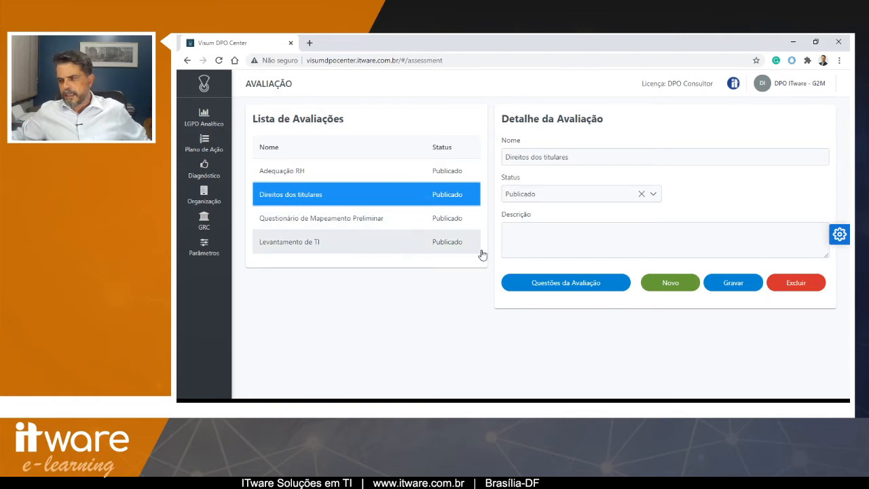
pyautogui.click(558, 286)
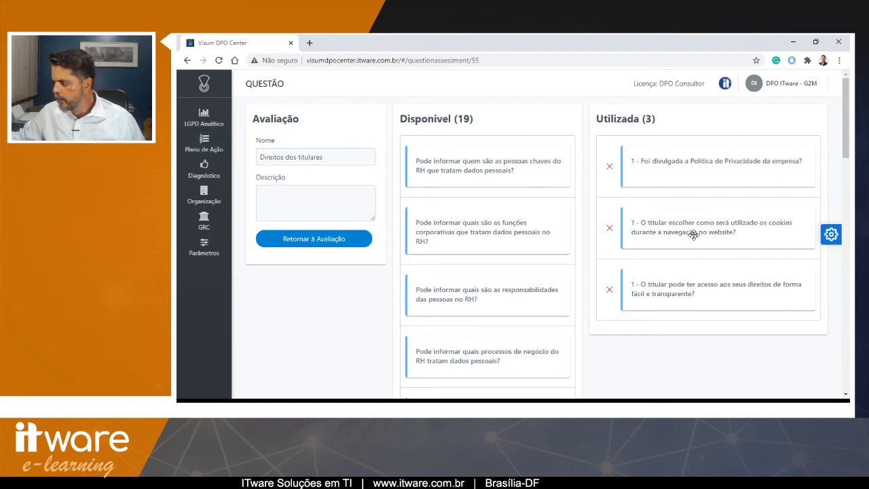
# - Edit question 19 to read 'O titular pode escolher como será utilizado os cookies durante a navegação no website?' and save it
pyautogui.click(206, 168)
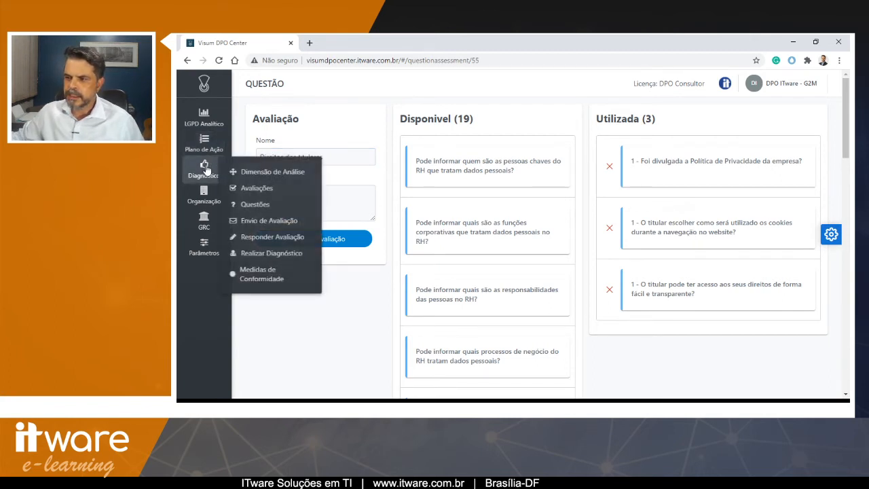
pyautogui.click(245, 204)
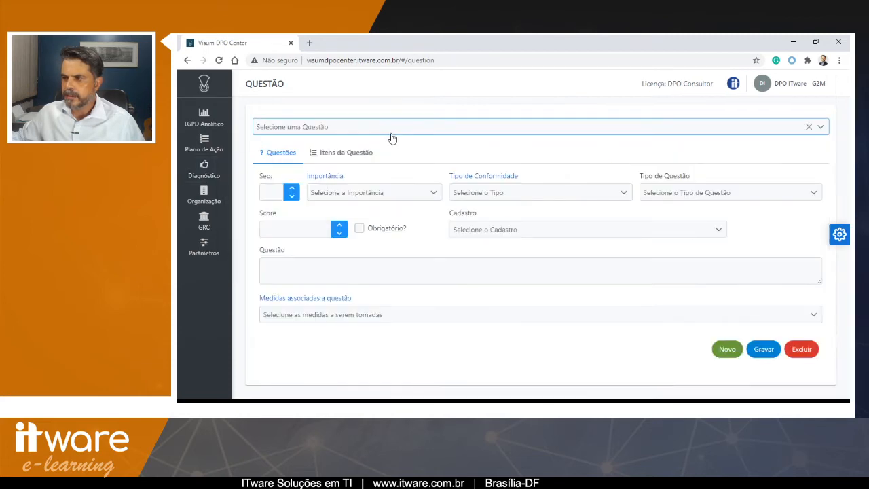
pyautogui.click(392, 135)
pyautogui.scroll(-4, 370, 207)
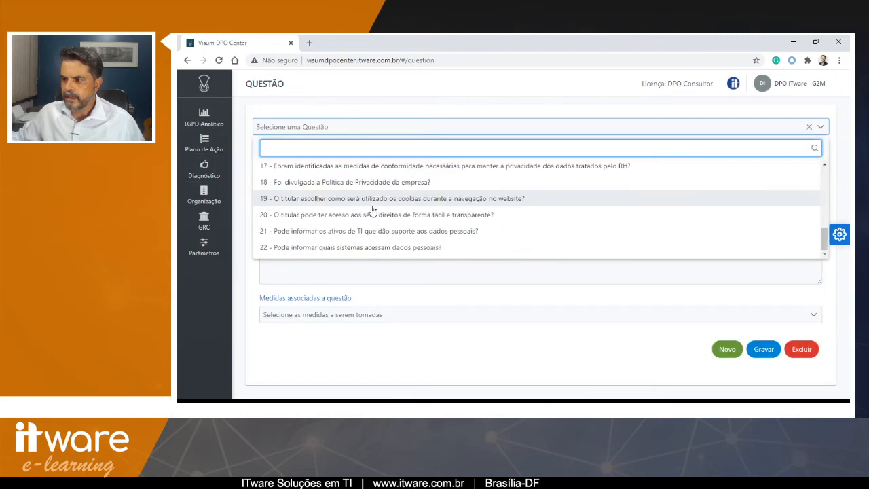
pyautogui.click(330, 199)
pyautogui.click(290, 267)
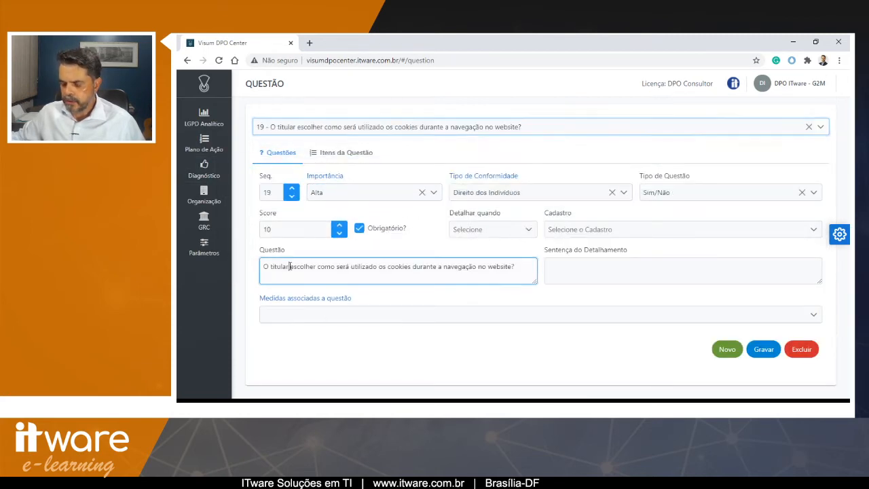
pyautogui.write('pode')
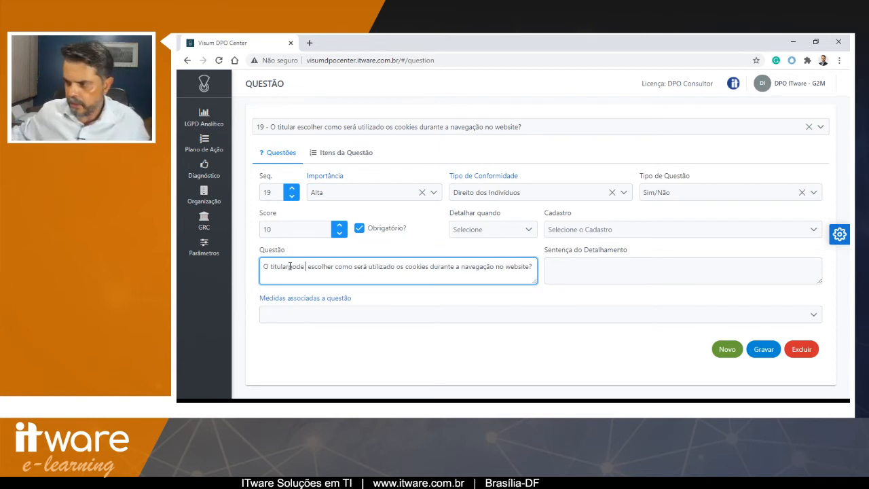
pyautogui.press('BackSpace')
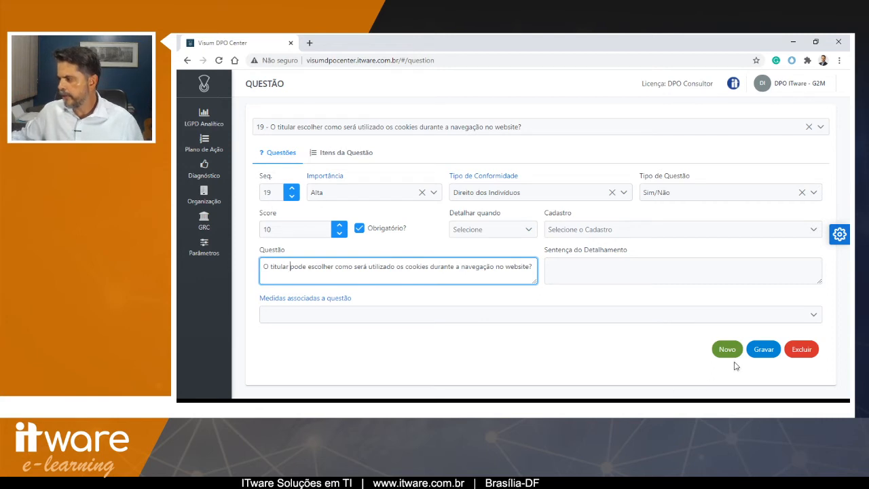
pyautogui.click(759, 351)
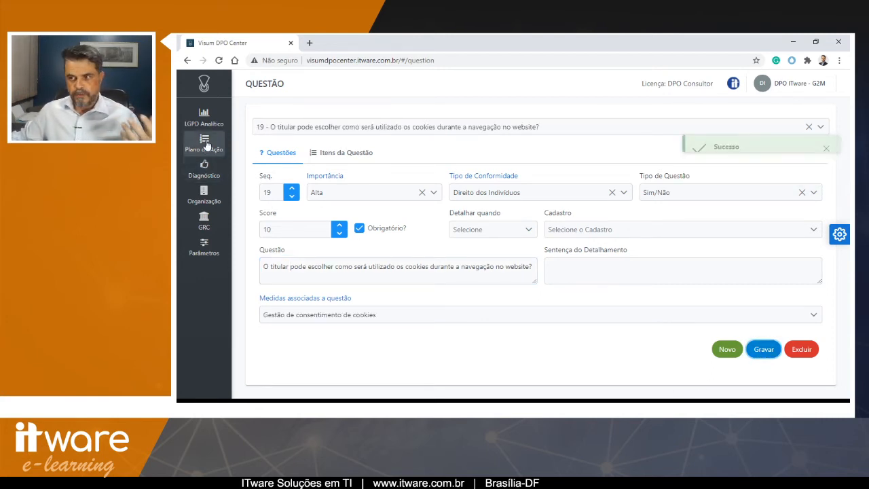
# - Start sending a diagnostic survey and choose the Direitos dos titulares assessment
pyautogui.click(207, 167)
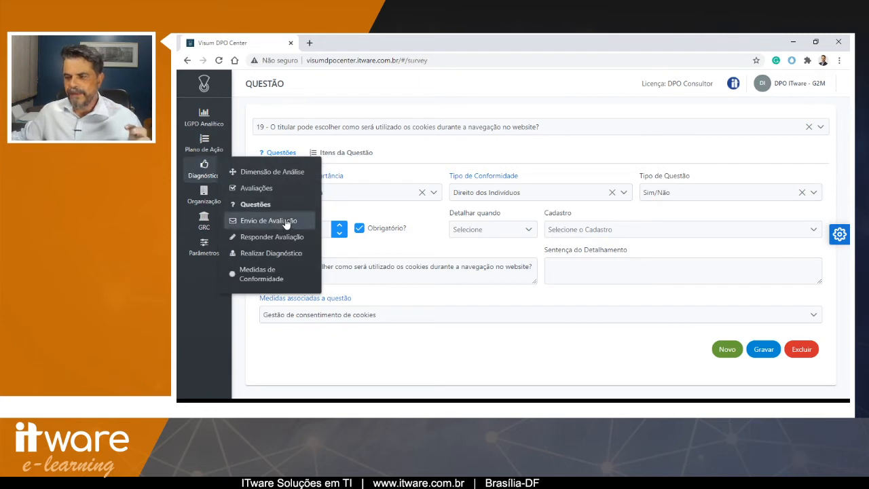
pyautogui.click(291, 220)
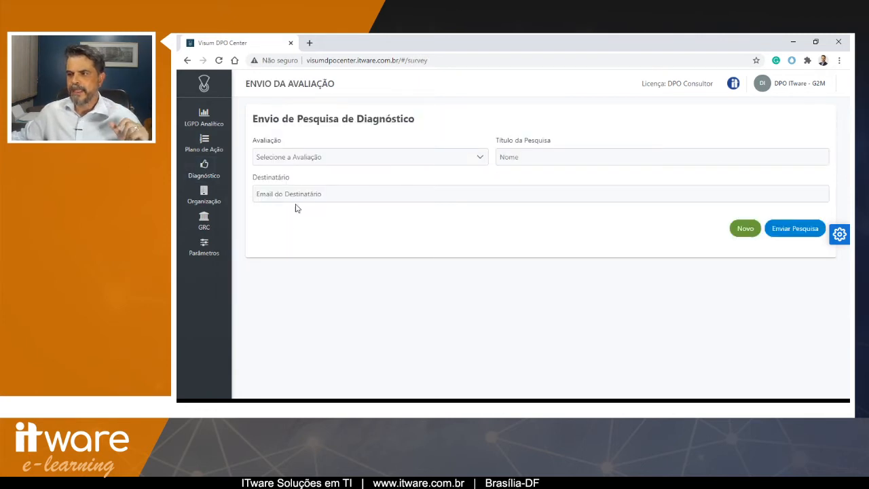
pyautogui.click(302, 159)
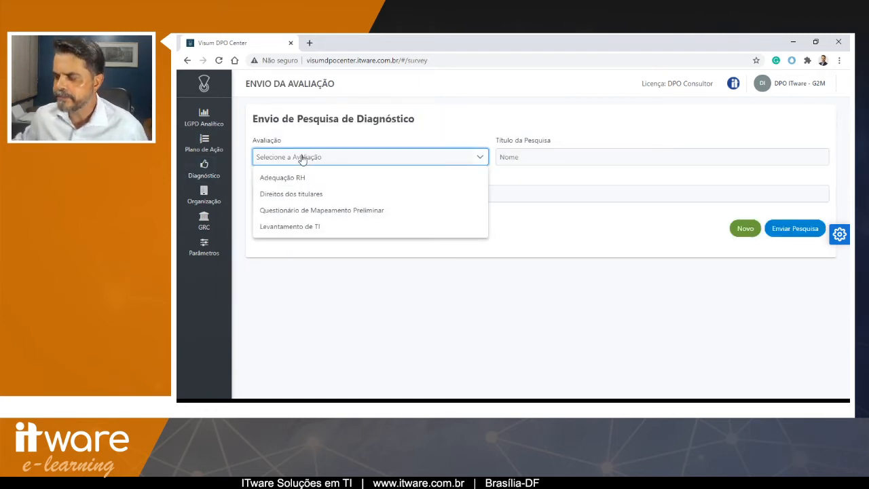
pyautogui.click(299, 193)
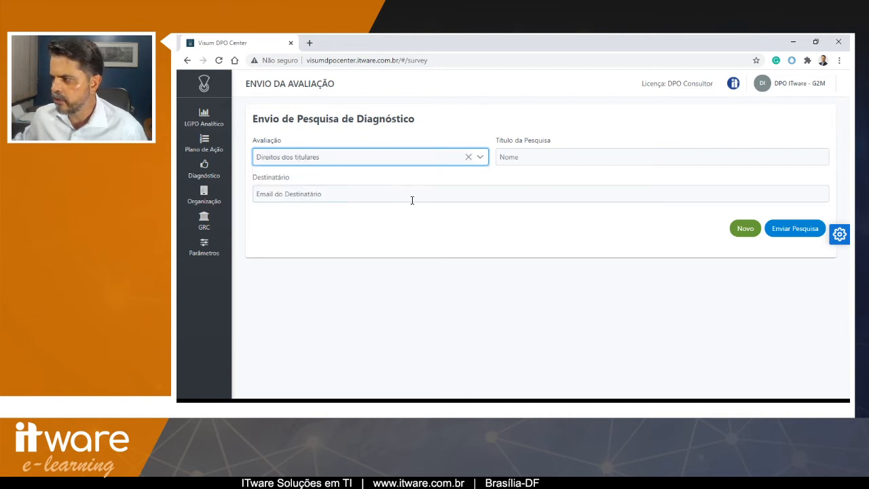
# - Set the survey title to Avaliação dos direito dos titulares
pyautogui.click(533, 160)
pyautogui.write('Direito do')
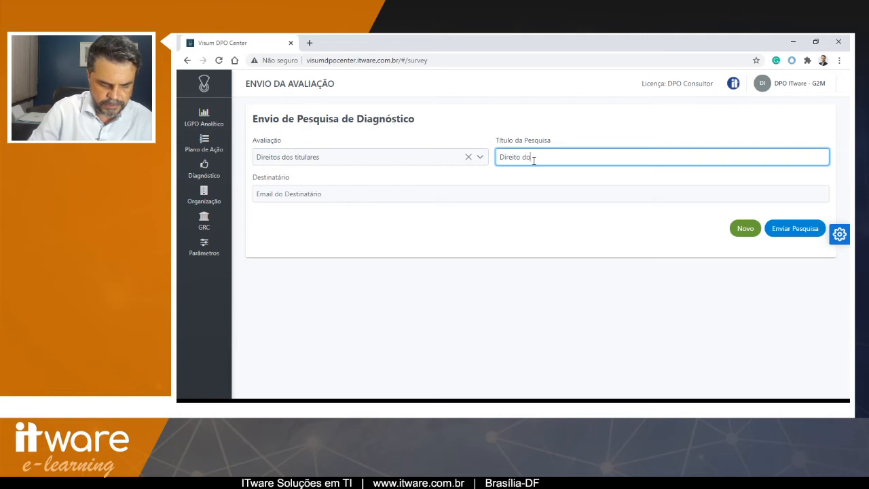
pyautogui.write('s titulasres')
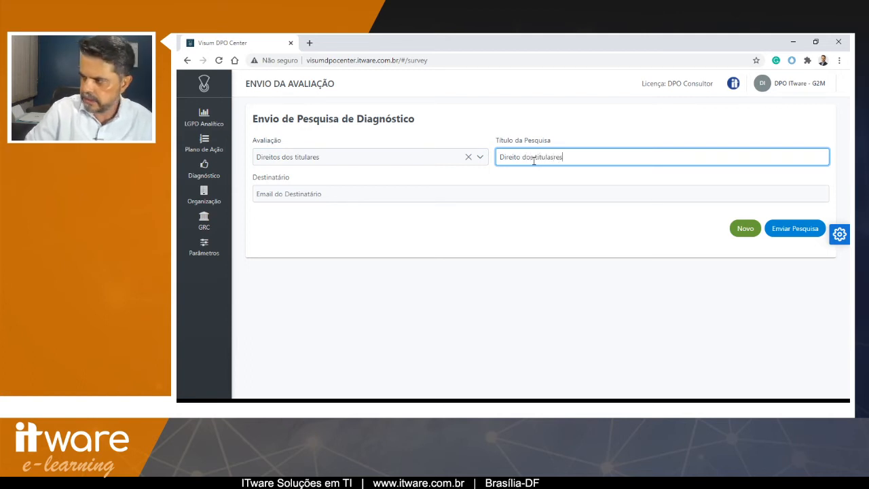
pyautogui.press('Home')
pyautogui.write('Avaliação ')
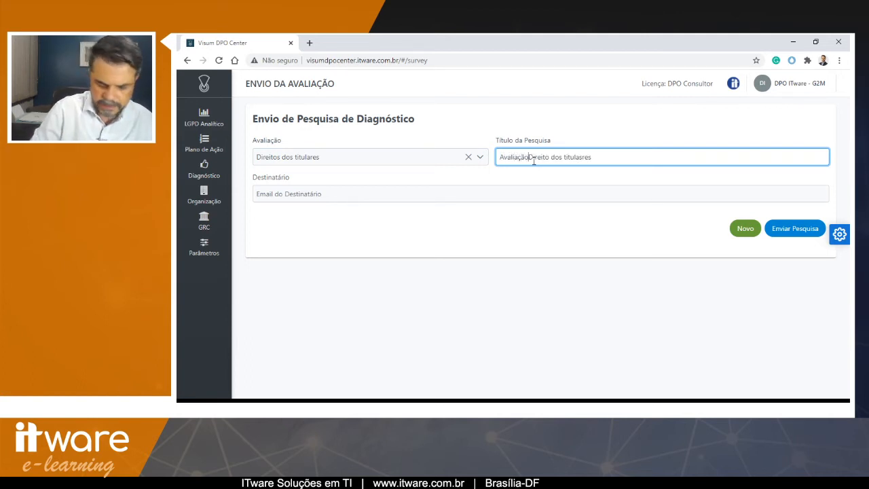
pyautogui.write('dos')
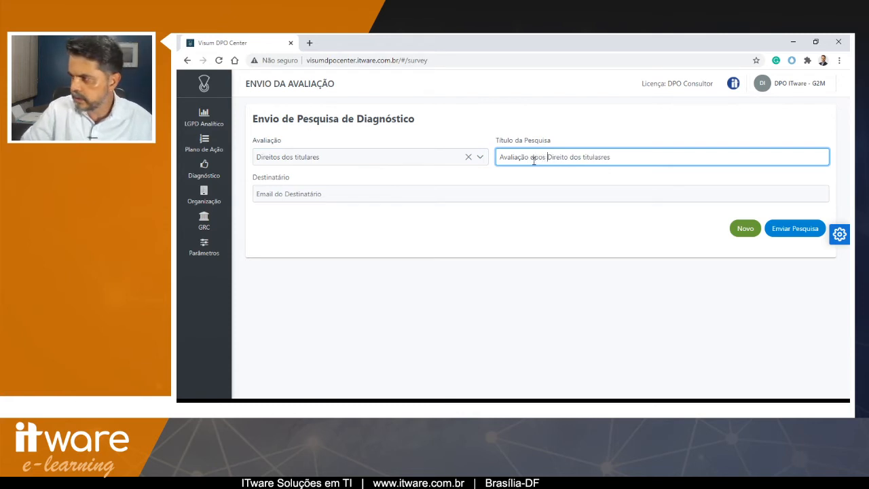
pyautogui.press('BackSpace')
pyautogui.press('BackSpace')
pyautogui.press('BackSpace')
pyautogui.press('BackSpace')
pyautogui.write('os')
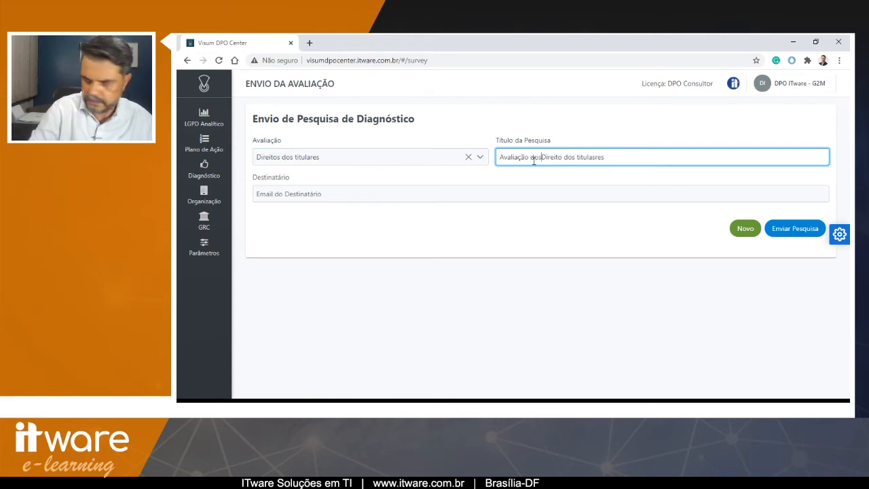
pyautogui.press('Delete')
pyautogui.write('d')
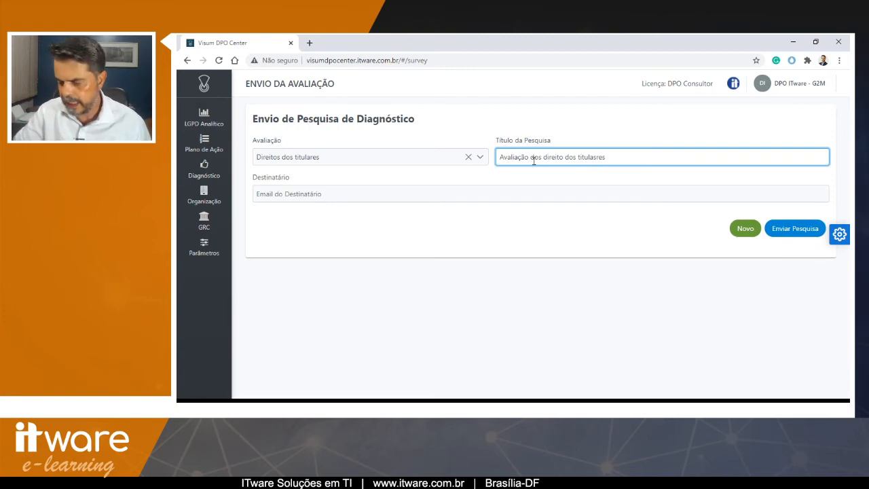
pyautogui.press('BackSpace')
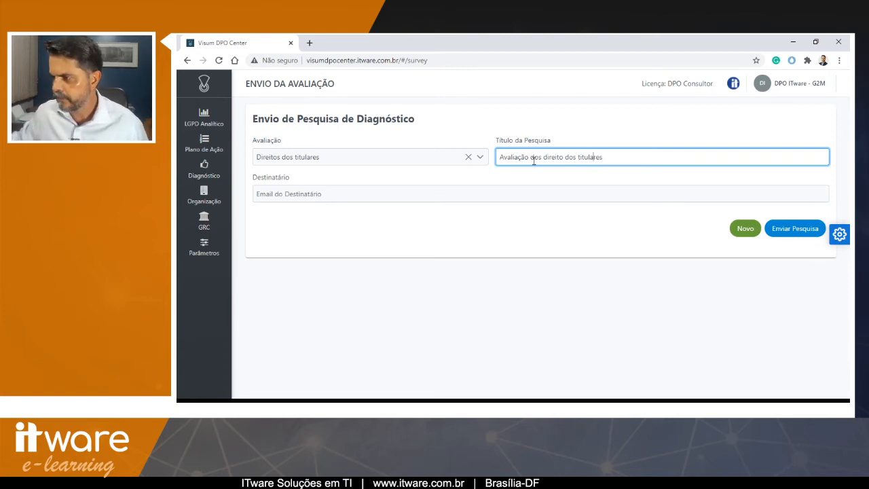
# - Enter the client's e-mail address as the survey recipient and send the survey
pyautogui.click(536, 192)
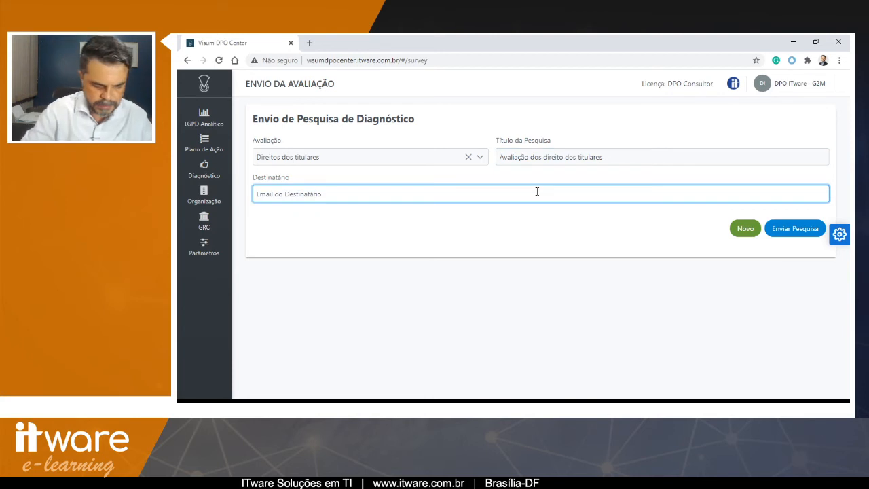
pyautogui.write('cliente')
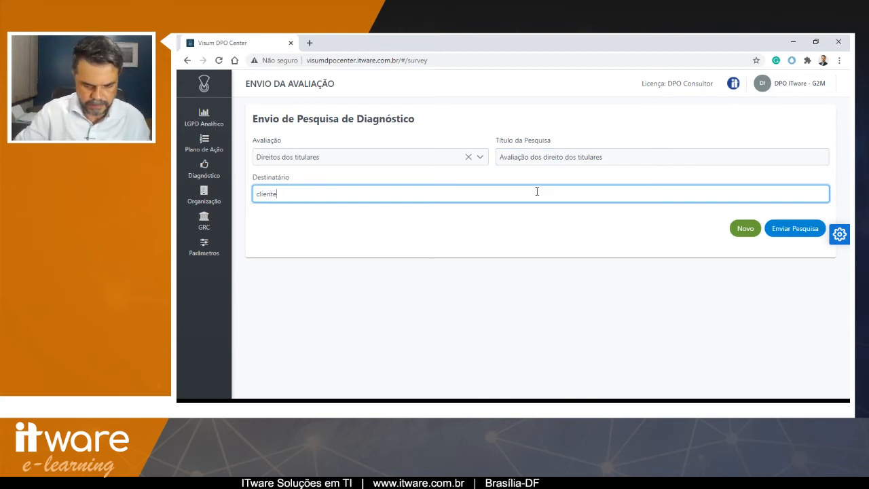
pyautogui.press('BackSpace')
pyautogui.press('BackSpace')
pyautogui.press('BackSpace')
pyautogui.press('BackSpace')
pyautogui.press('BackSpace')
pyautogui.press('BackSpace')
pyautogui.press('BackSpace')
pyautogui.hotkey('ctrl', 'v')
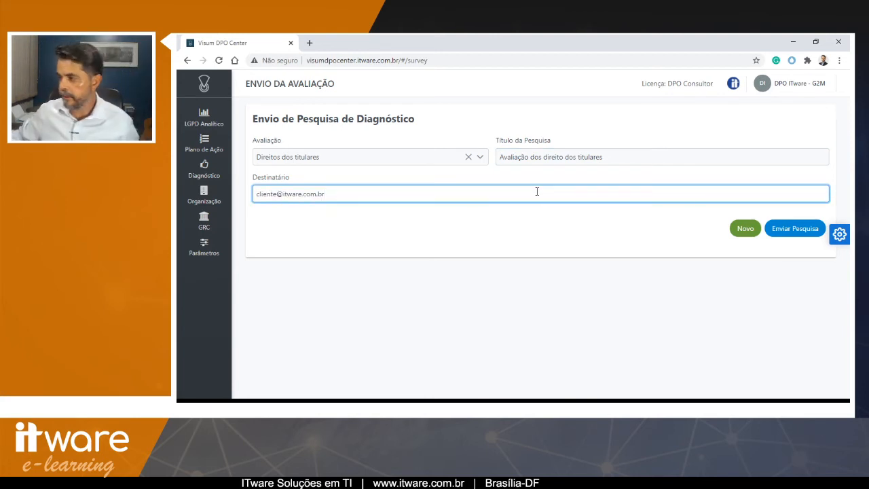
pyautogui.click(795, 230)
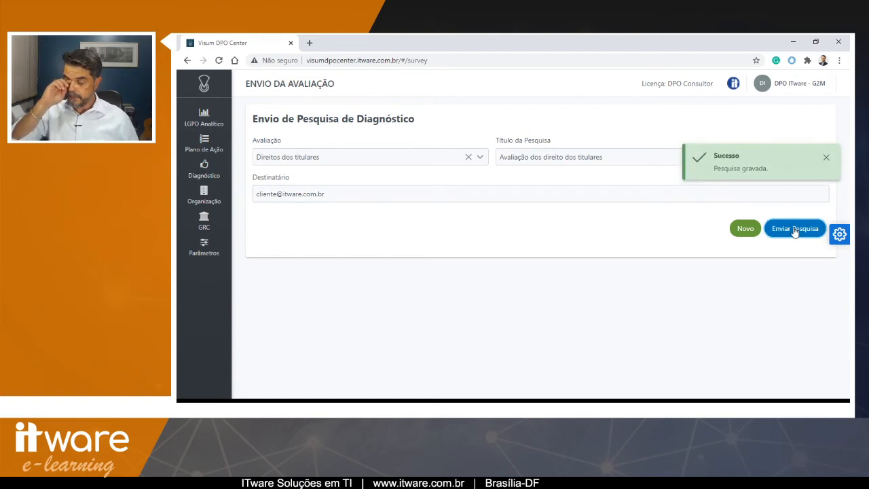
# - Log out and sign in as the client end user with their e-mail, the G2M organization and the account password
pyautogui.click(791, 83)
pyautogui.click(754, 128)
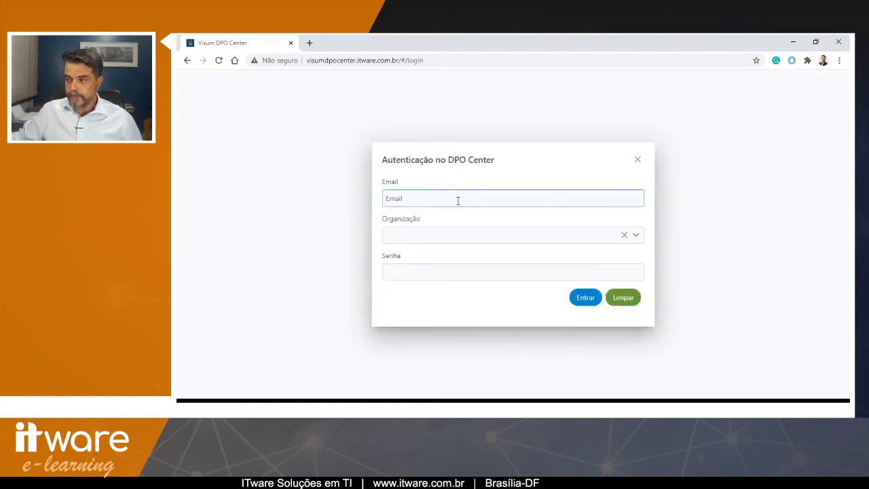
pyautogui.hotkey('ctrl', 'v')
pyautogui.press('Tab')
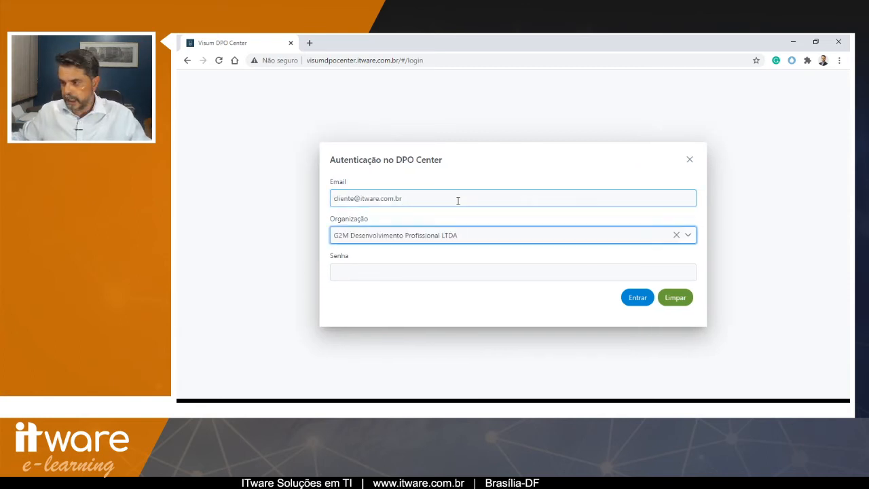
pyautogui.click(473, 270)
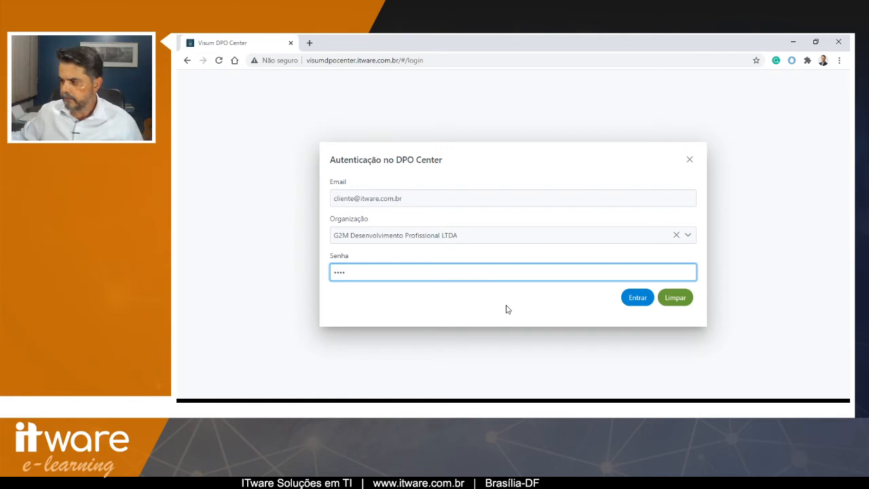
pyautogui.click(637, 299)
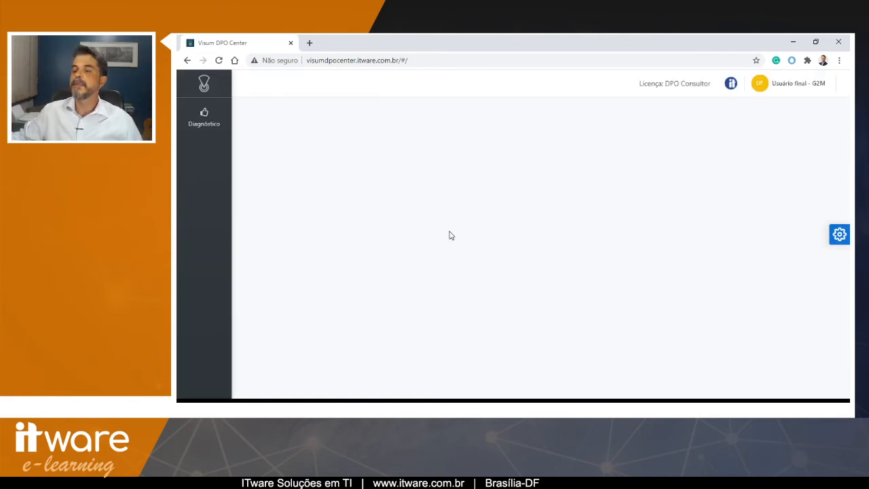
# - Open the Avaliação dos direito dos titulares survey to respond, answer Sim, Sim and Não, and submit it
pyautogui.moveTo(200, 116)
pyautogui.click(236, 121)
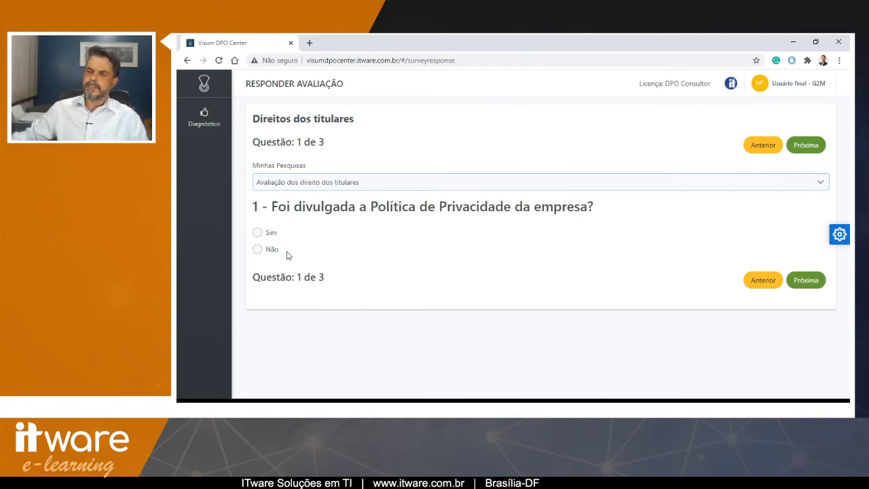
pyautogui.click(257, 233)
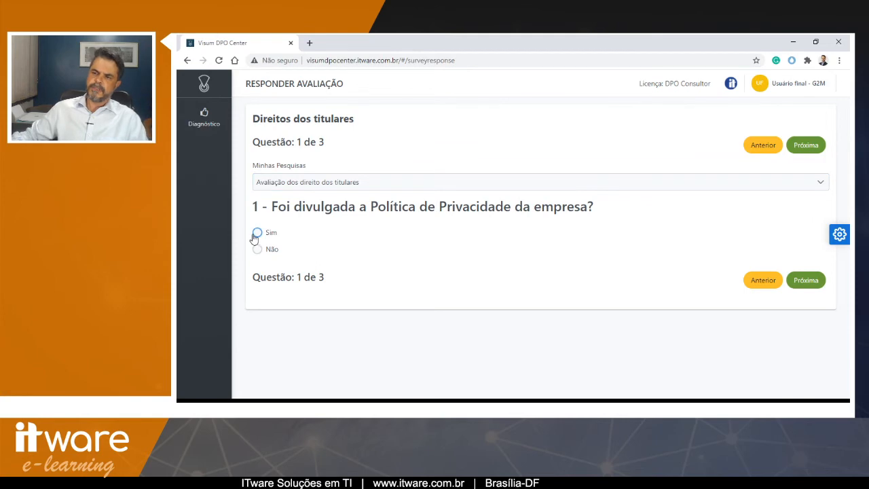
pyautogui.click(788, 285)
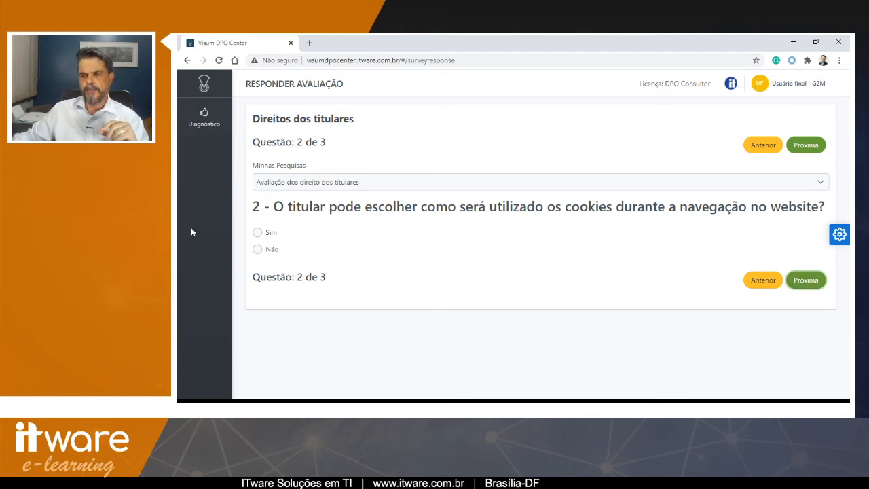
pyautogui.click(257, 232)
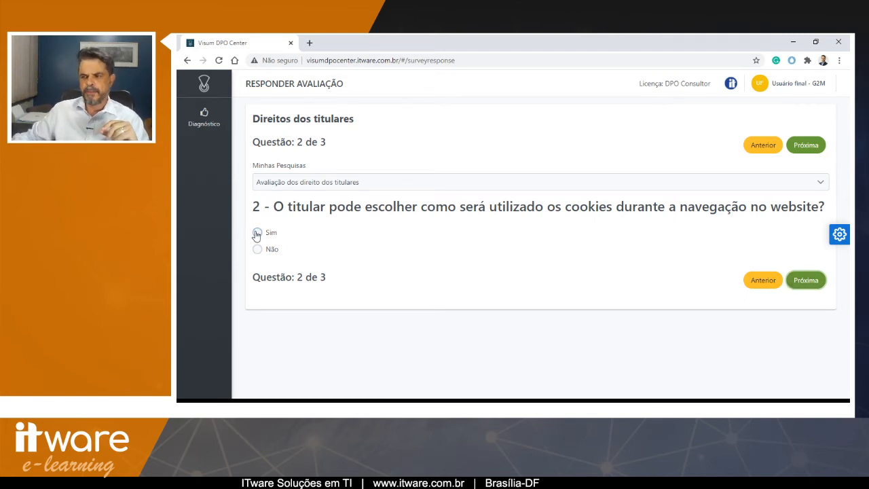
pyautogui.click(798, 282)
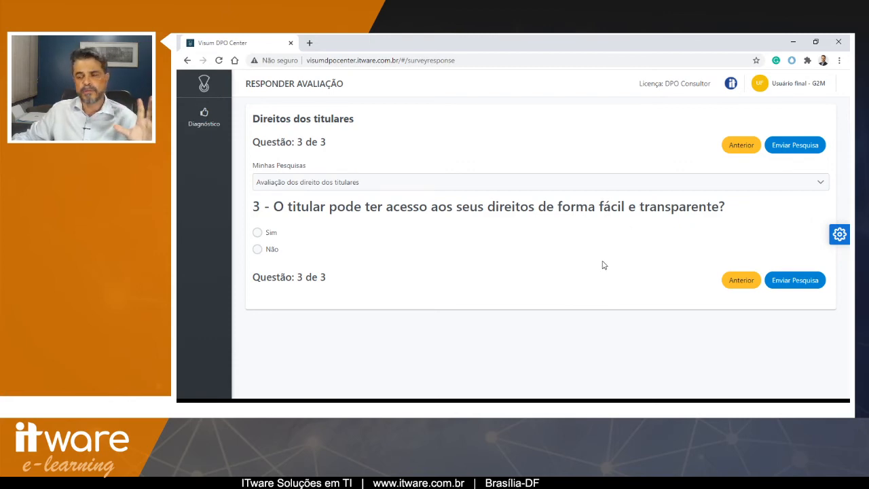
pyautogui.click(257, 249)
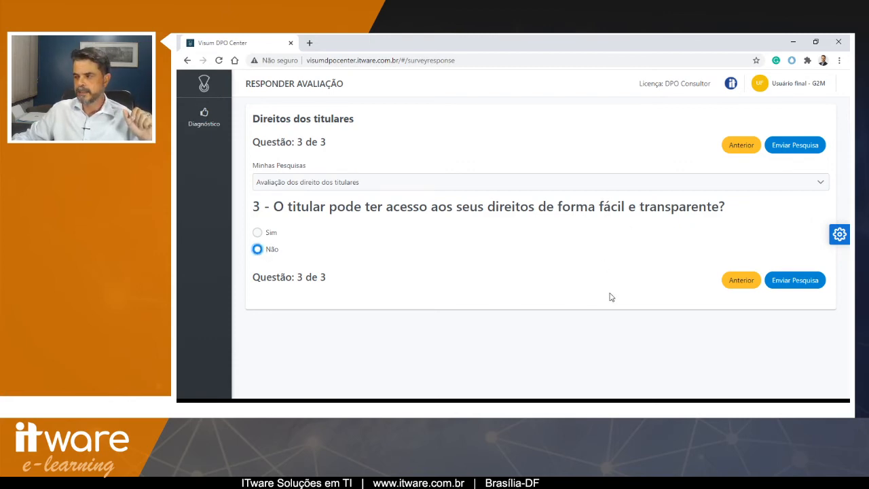
pyautogui.click(795, 280)
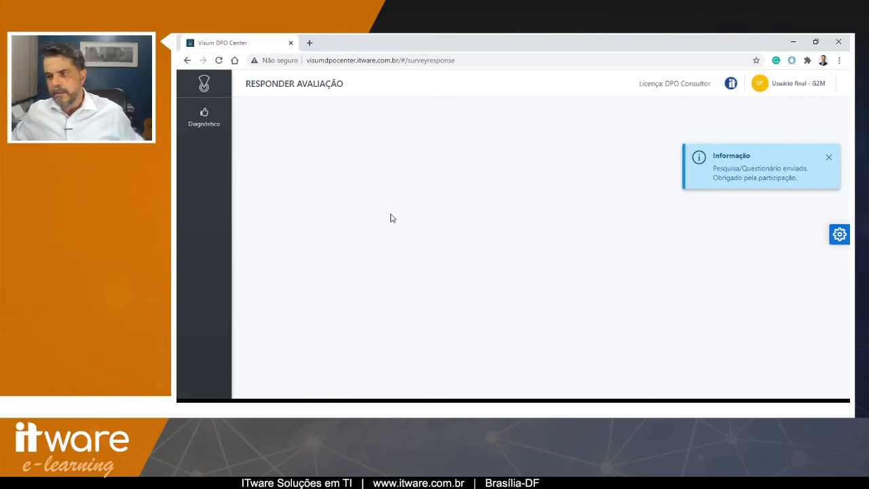
# - Log out and sign back in as the DPO consultant with the consultant's e-mail and account password
pyautogui.click(770, 94)
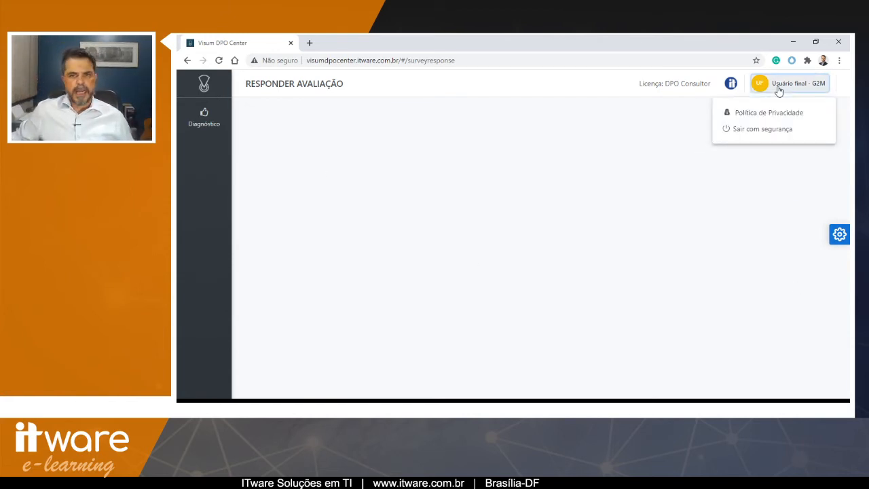
pyautogui.click(762, 128)
pyautogui.click(448, 197)
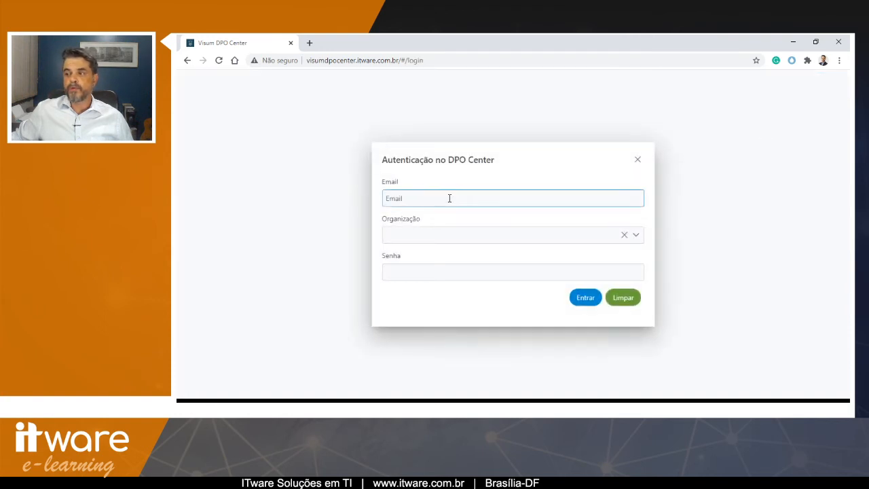
pyautogui.hotkey('ctrl', 'v')
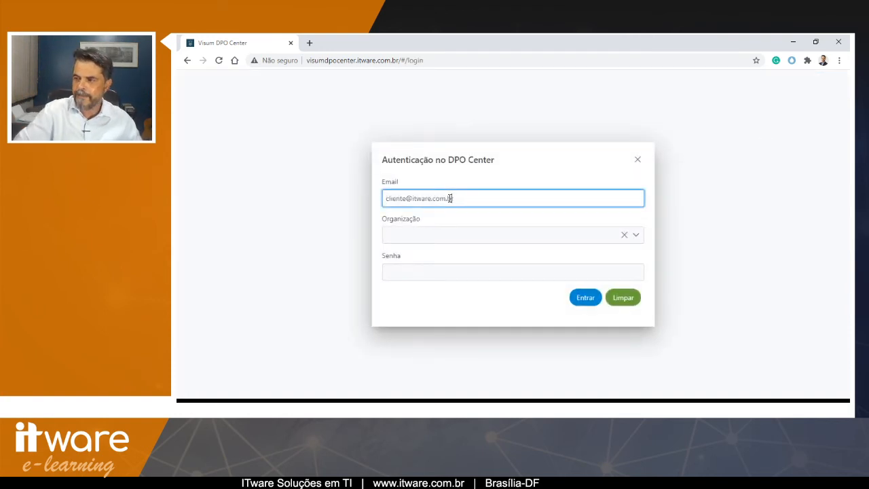
pyautogui.press('Right')
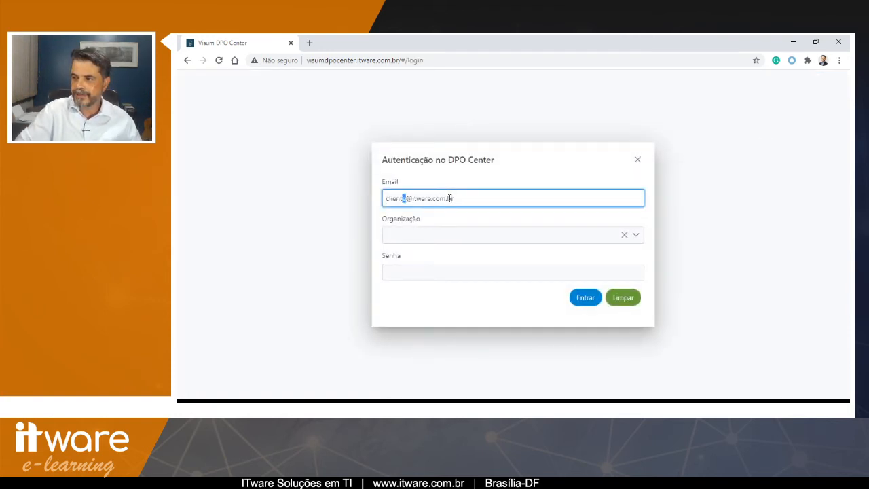
pyautogui.hotkey('shift', 'Home')
pyautogui.write('cpo')
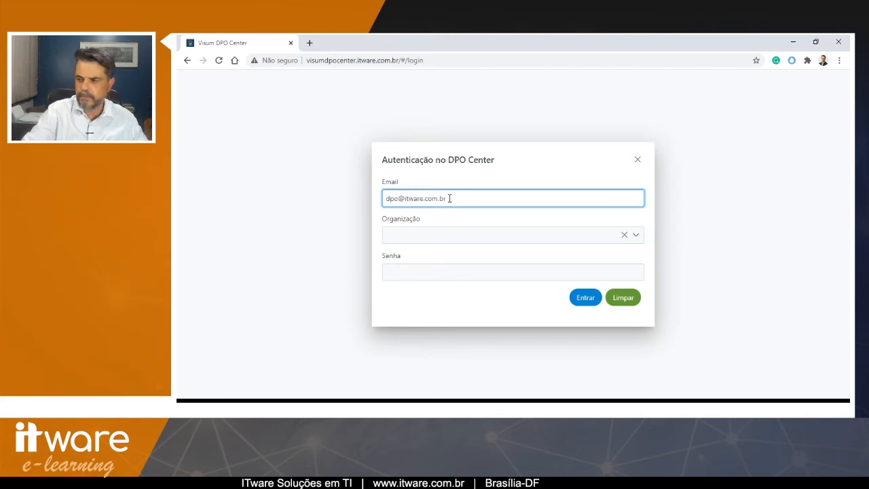
pyautogui.press('Tab')
pyautogui.press('Tab')
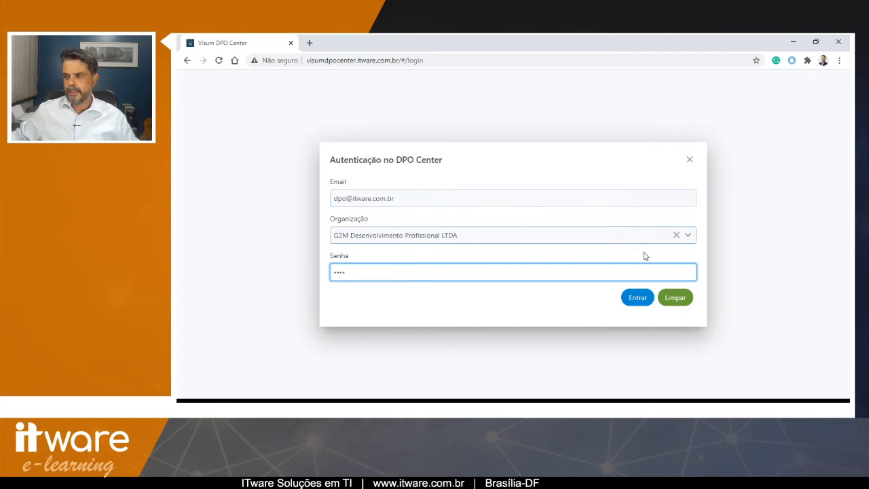
pyautogui.click(638, 298)
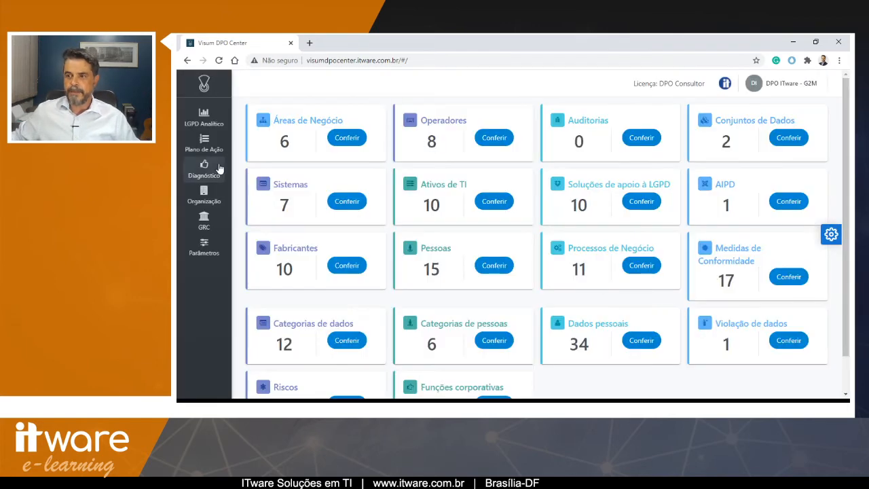
# - Open the maturity diagnosis and select the answered Avaliação dos direito dos titulares survey to view its chart
pyautogui.click(202, 169)
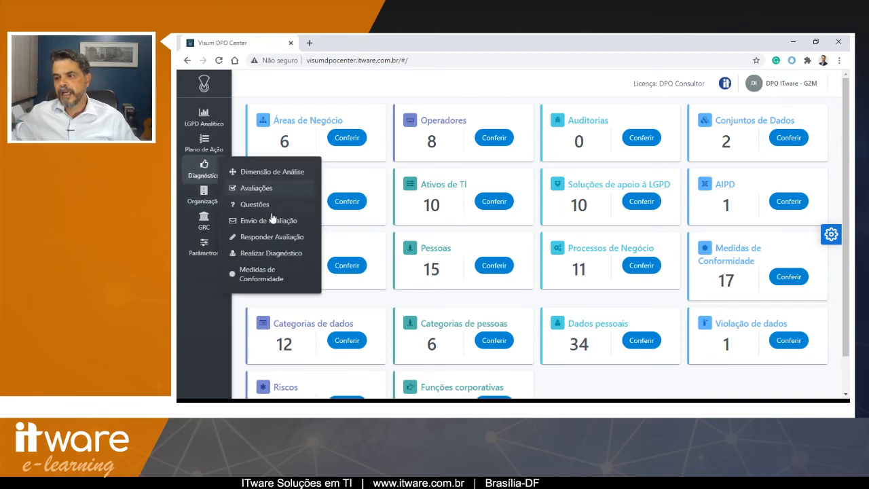
pyautogui.click(262, 260)
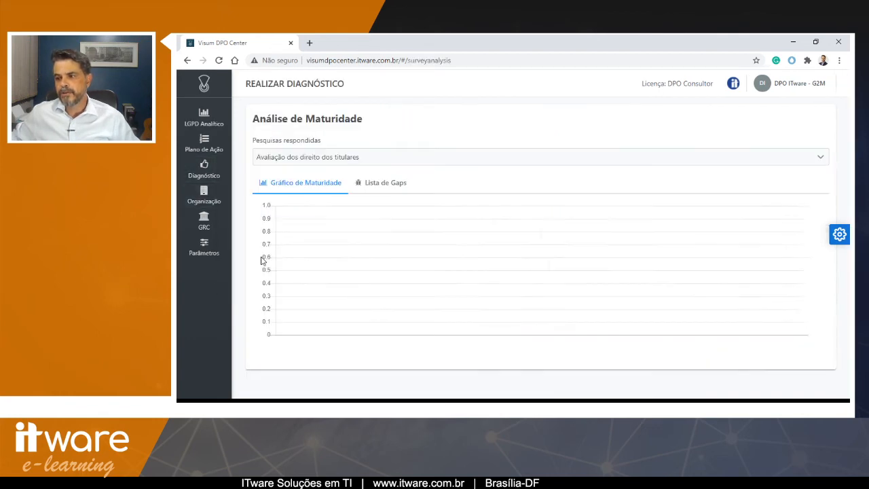
pyautogui.click(327, 158)
pyautogui.click(326, 181)
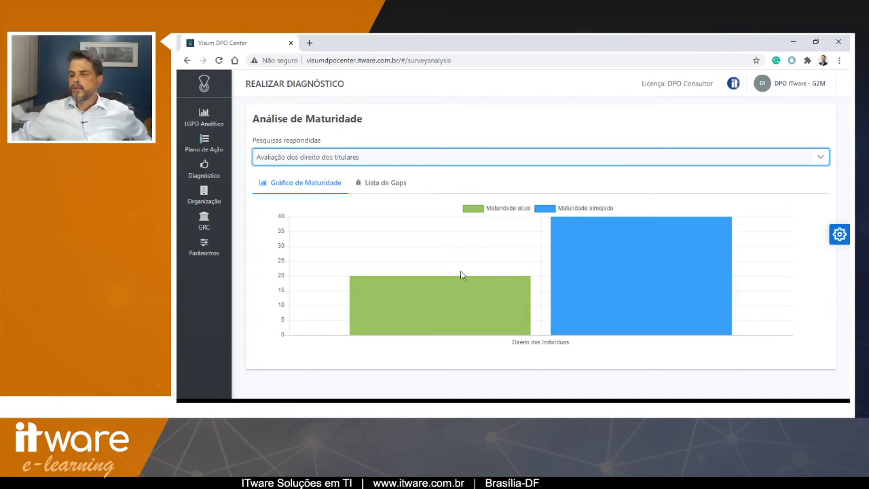
pyautogui.moveTo(457, 304)
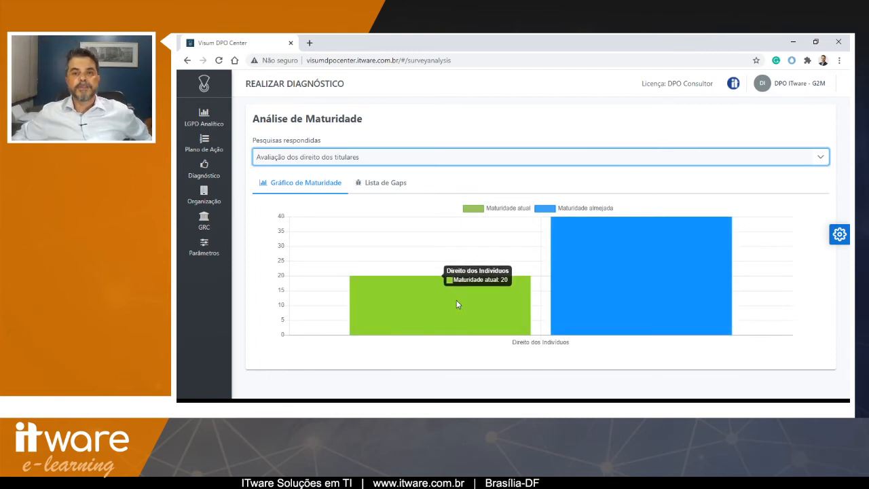
pyautogui.moveTo(593, 287)
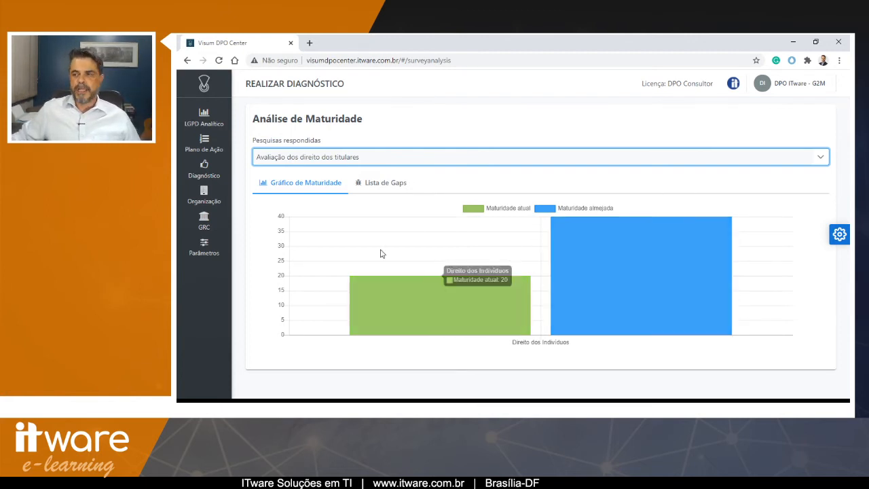
# - Open the gaps list and select the Portal para titulares measure for the failing question
pyautogui.click(368, 188)
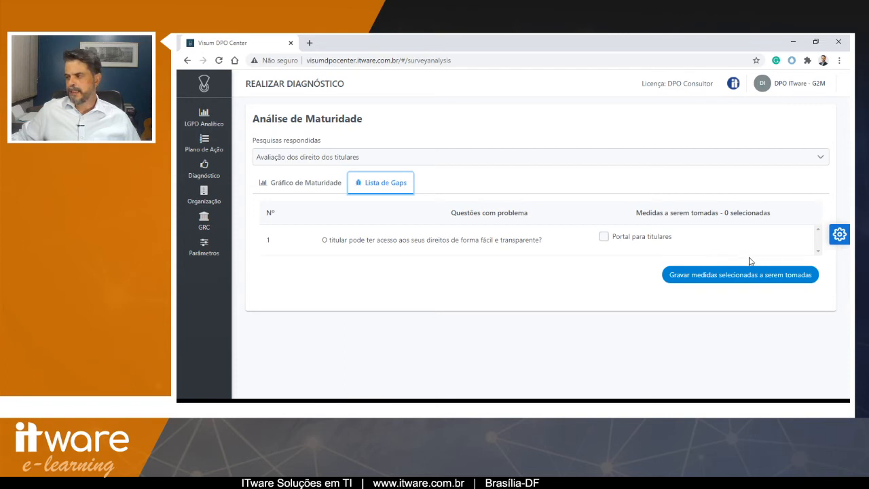
pyautogui.click(604, 237)
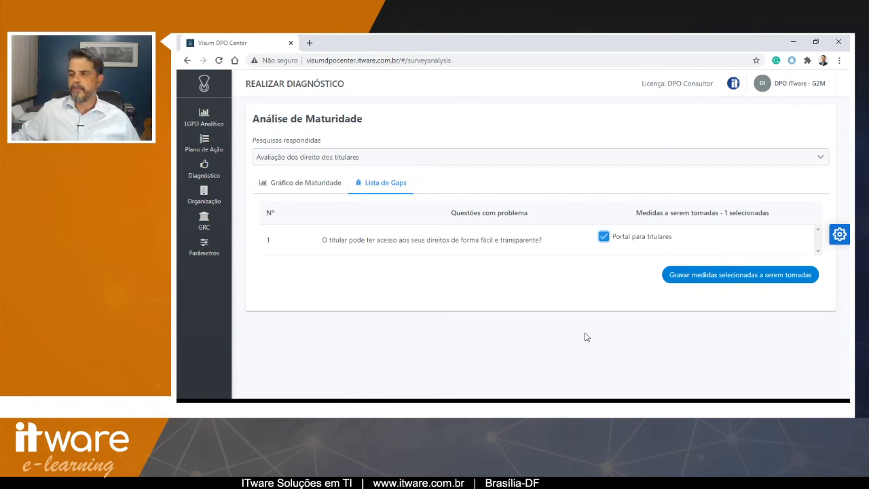
pyautogui.click(603, 239)
pyautogui.click(604, 239)
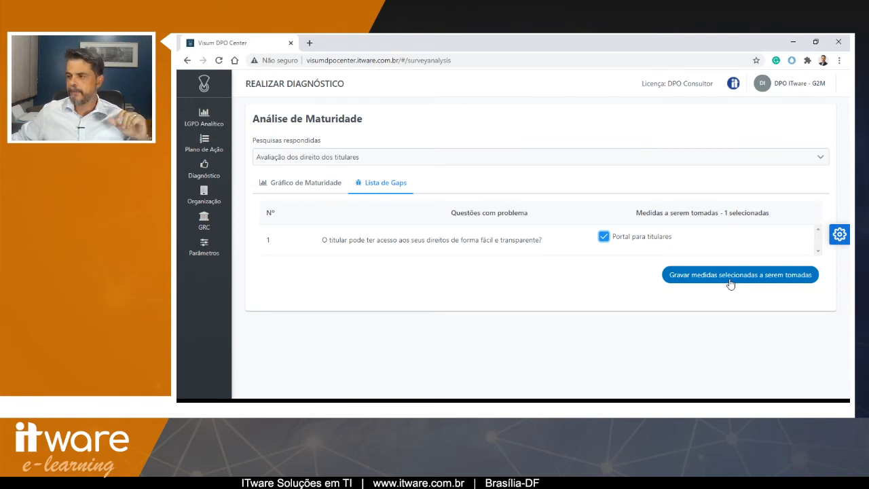
pyautogui.click(604, 238)
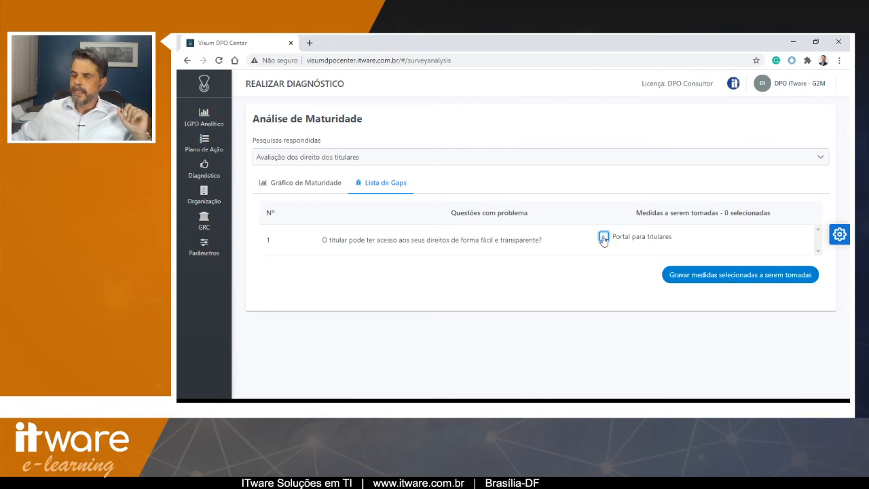
pyautogui.click(604, 239)
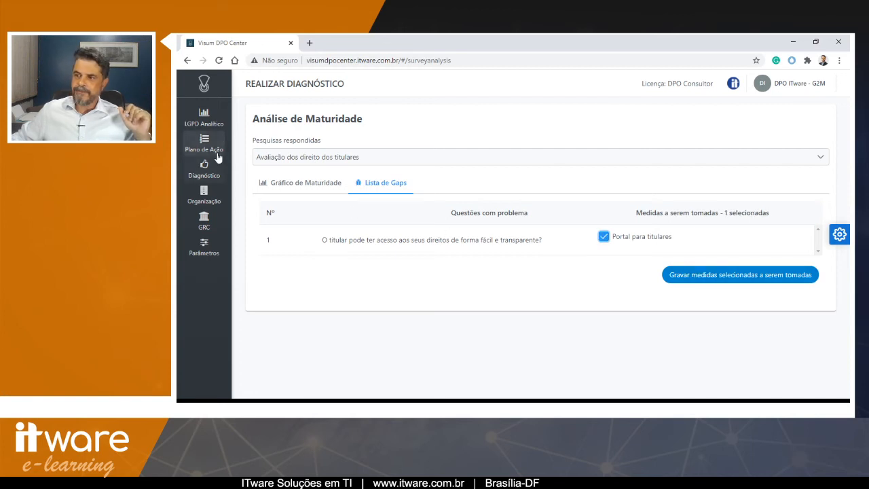
# - Review the compliance measures board, then return to the maturity analysis of the titulares survey
pyautogui.moveTo(217, 158)
pyautogui.click(266, 180)
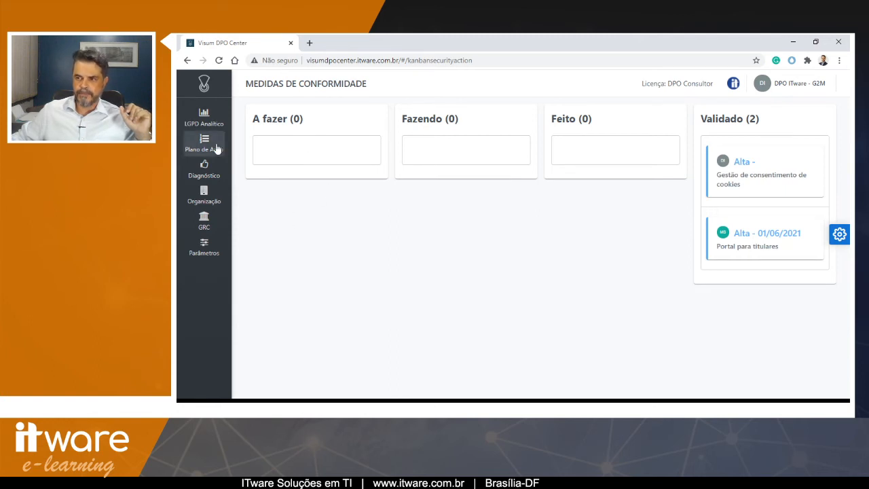
pyautogui.moveTo(211, 169)
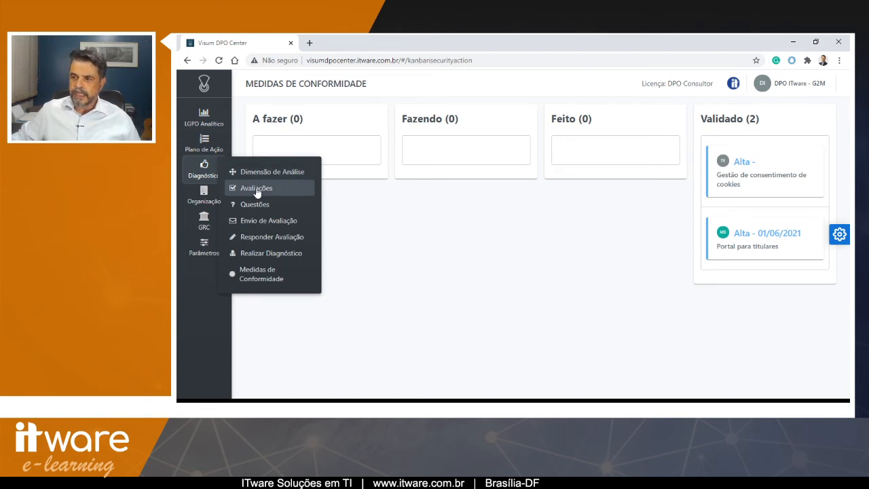
pyautogui.click(266, 255)
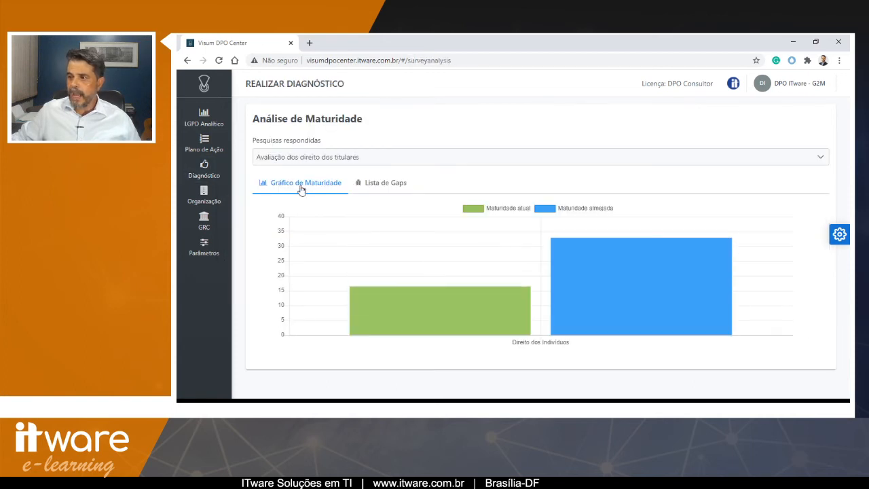
# - Open the questions page and load question 18, 'Foi divulgada a Política de Privacidade da empresa?', to inspect its score
pyautogui.moveTo(652, 272)
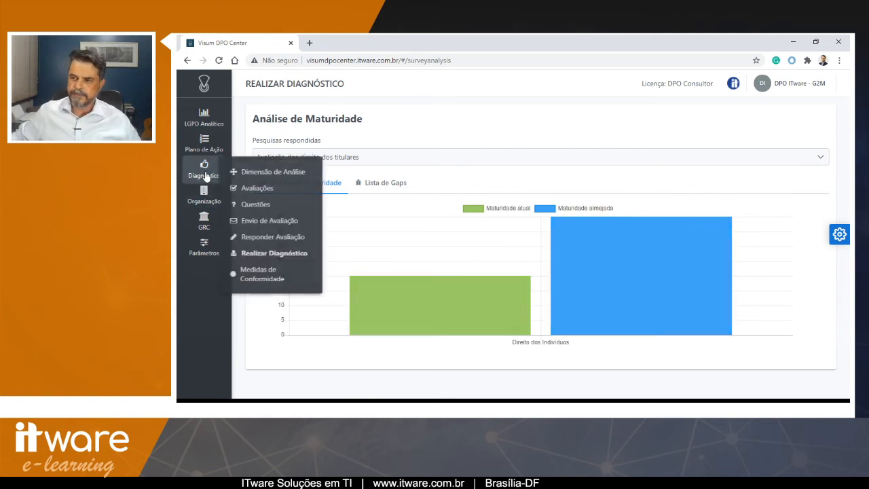
pyautogui.click(268, 203)
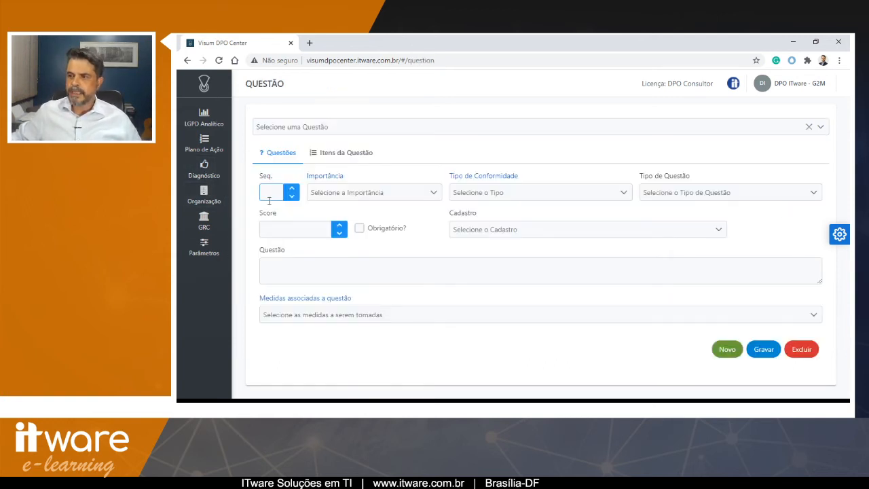
pyautogui.click(304, 128)
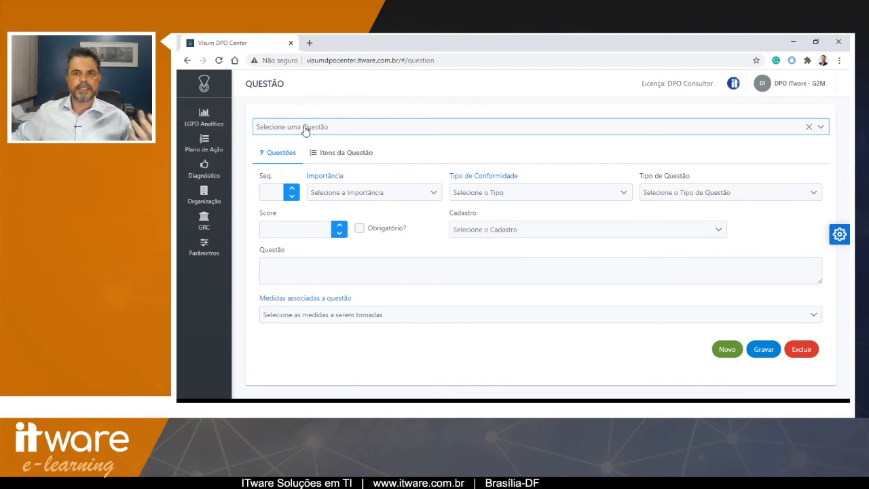
pyautogui.click(305, 131)
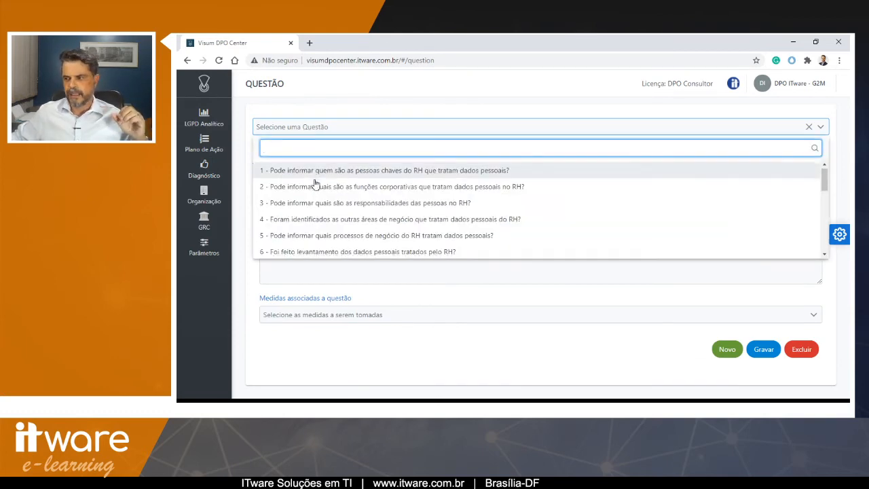
pyautogui.scroll(-4, 315, 185)
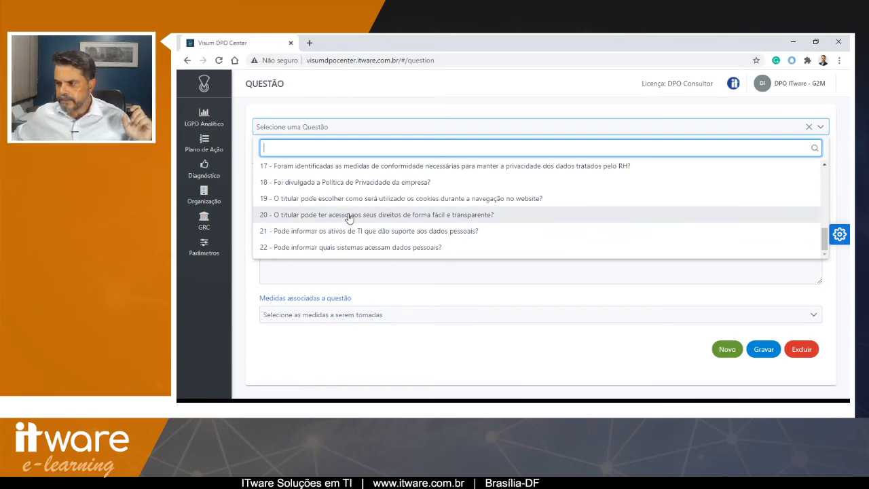
pyautogui.click(352, 185)
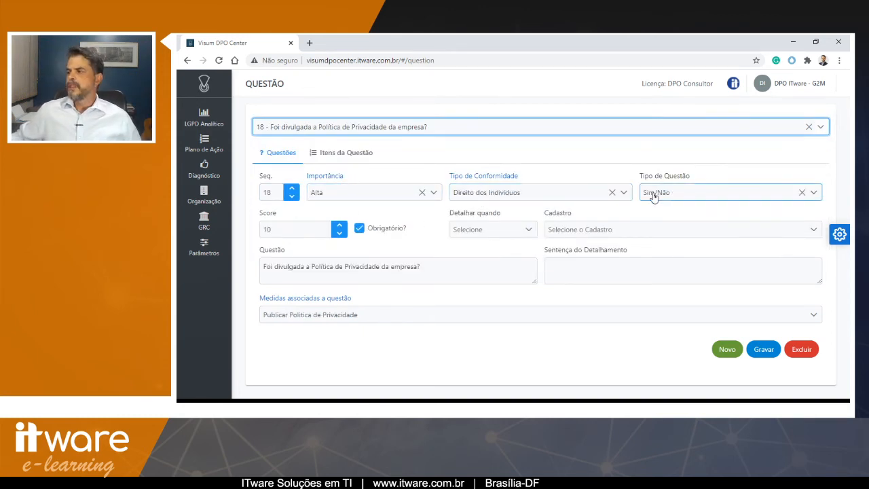
pyautogui.click(288, 228)
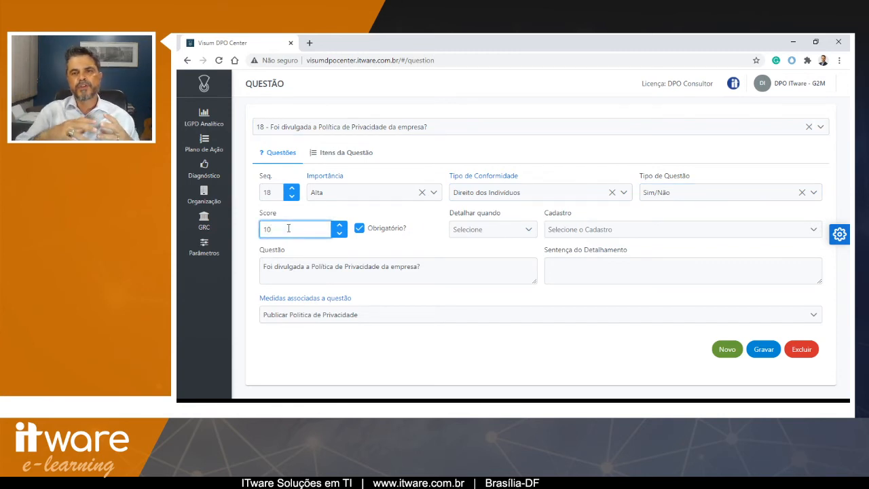
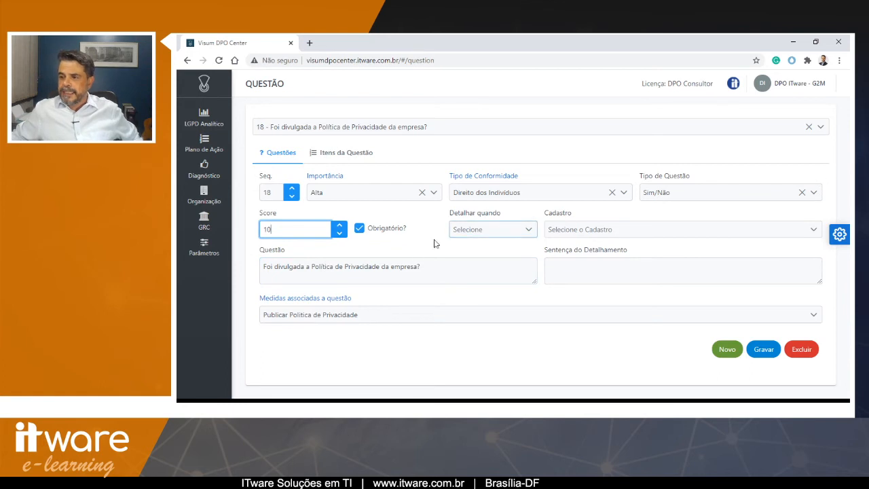
# - Inspect the measures linked to question 18, then load question 19 in the questions page
pyautogui.click(299, 319)
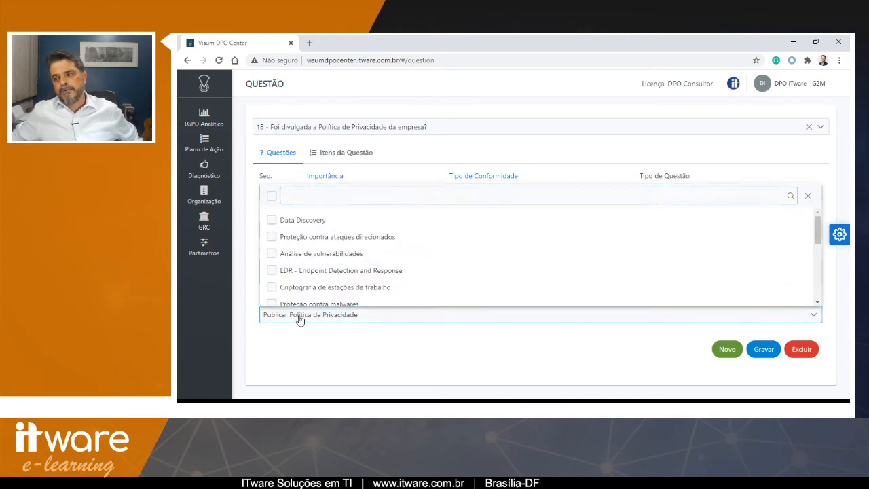
pyautogui.click(299, 318)
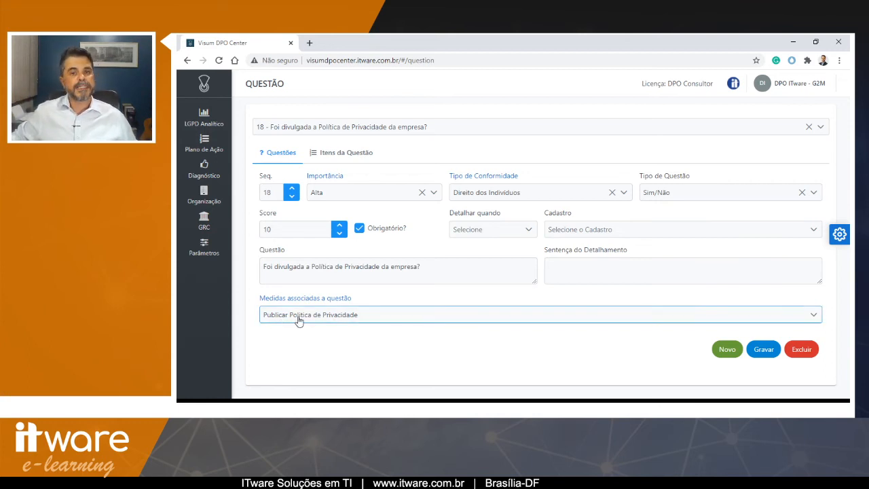
pyautogui.click(458, 128)
pyautogui.scroll(-2, 335, 193)
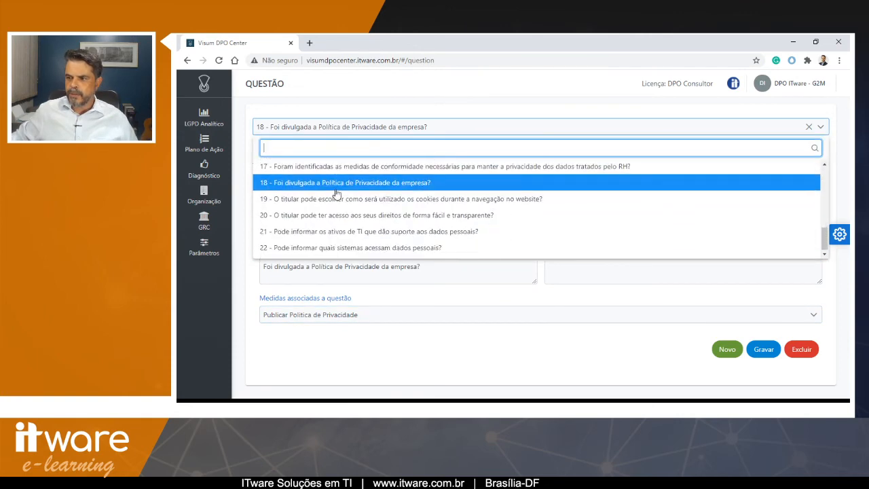
pyautogui.click(334, 195)
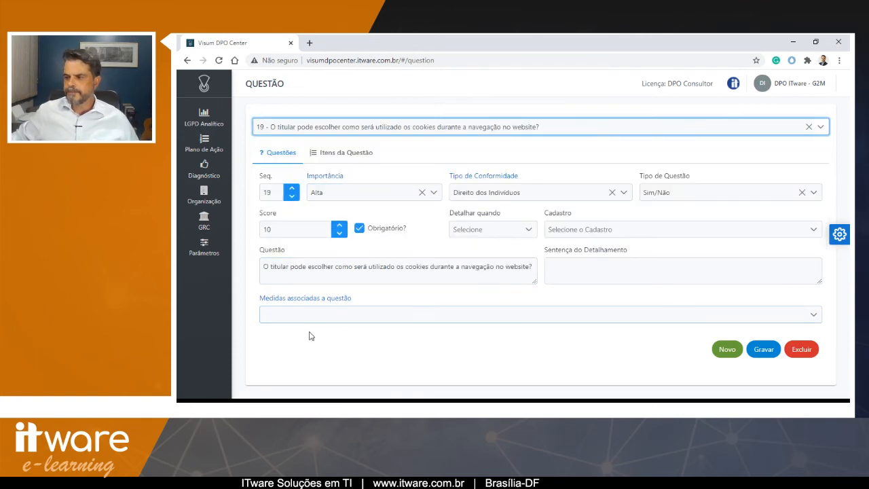
# - Load question 20, 'O titular pode ter acesso aos seus direitos de forma fácil e transparente?', and inspect its associated measures
pyautogui.click(353, 131)
pyautogui.scroll(-2, 336, 203)
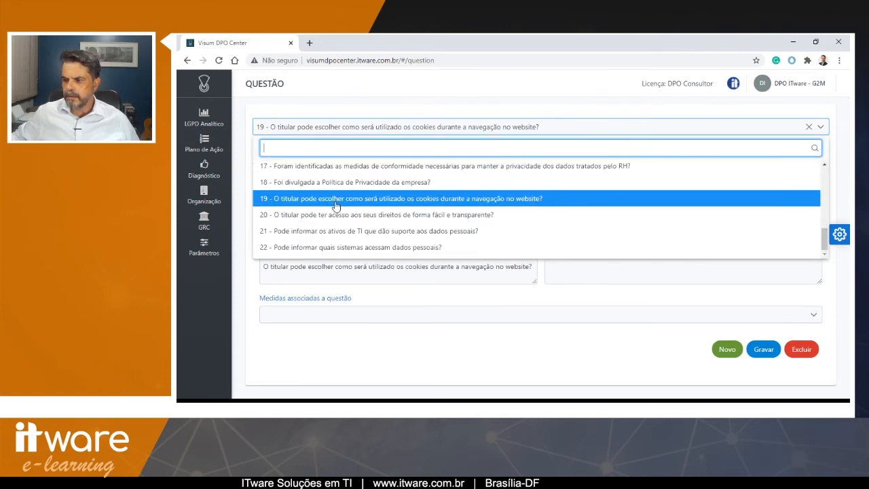
pyautogui.click(335, 215)
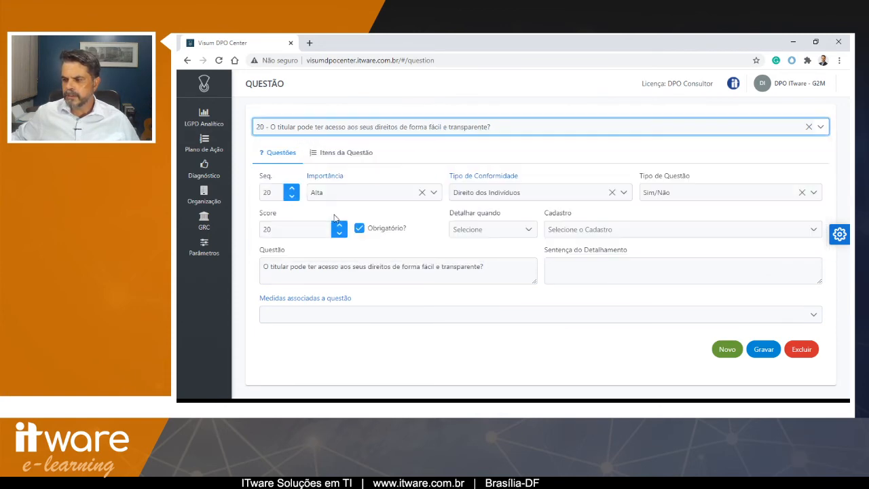
pyautogui.click(346, 130)
pyautogui.scroll(-2, 398, 197)
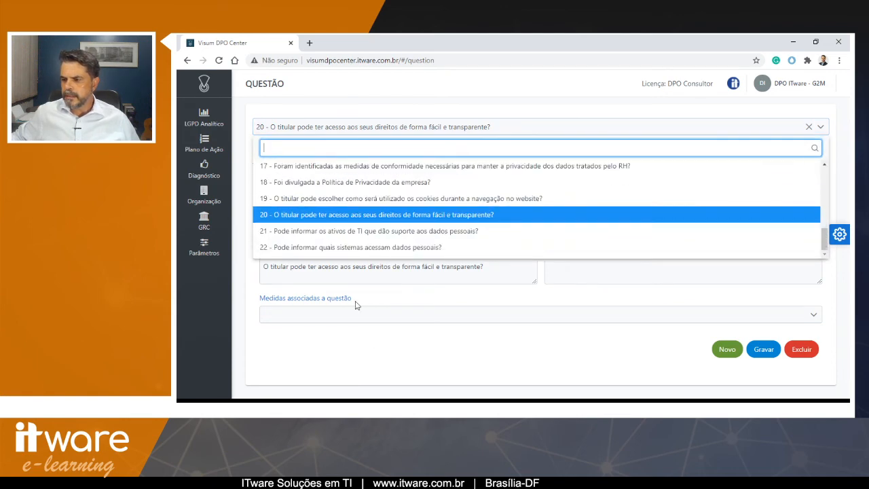
pyautogui.click(371, 346)
pyautogui.click(426, 316)
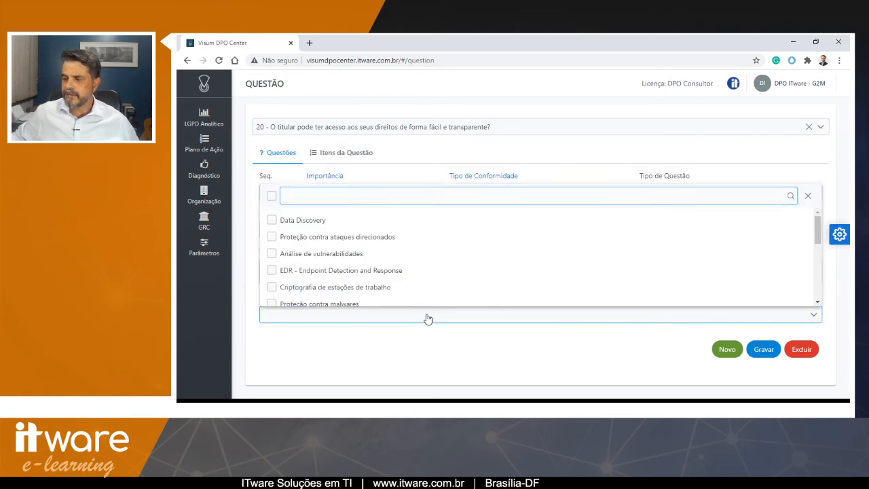
pyautogui.click(425, 317)
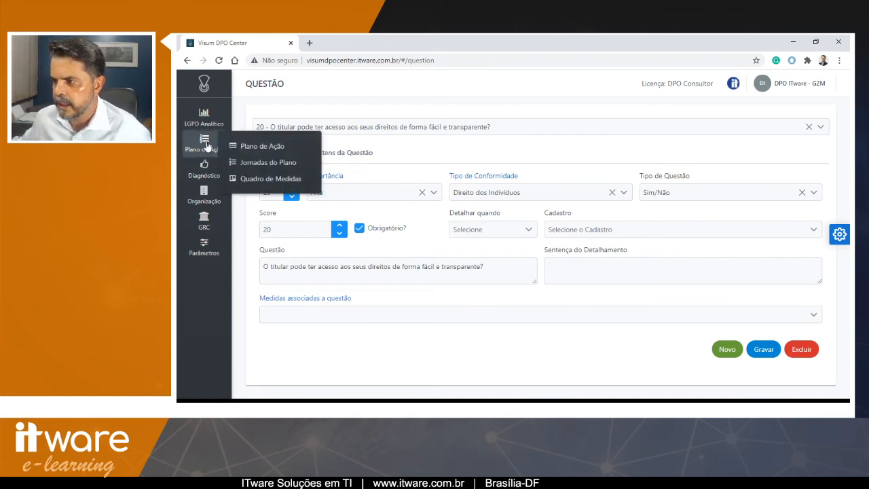
# - Return to the questions page and start a new blank question
pyautogui.moveTo(208, 182)
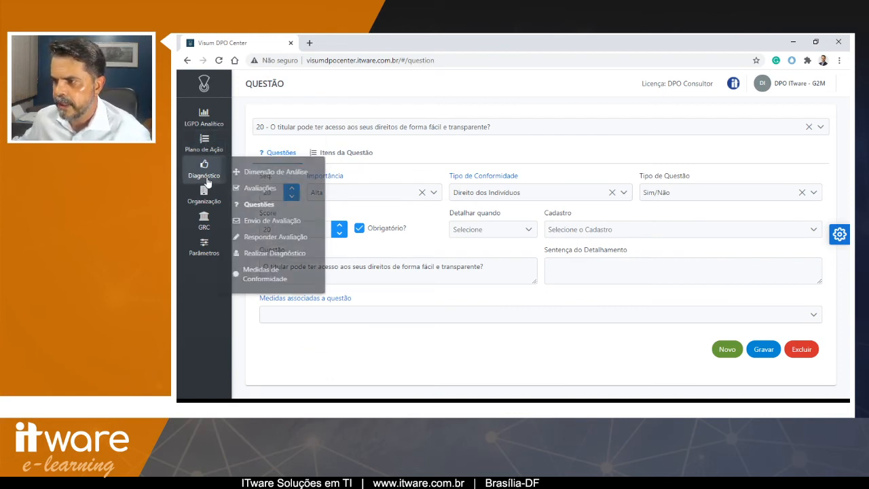
pyautogui.click(257, 202)
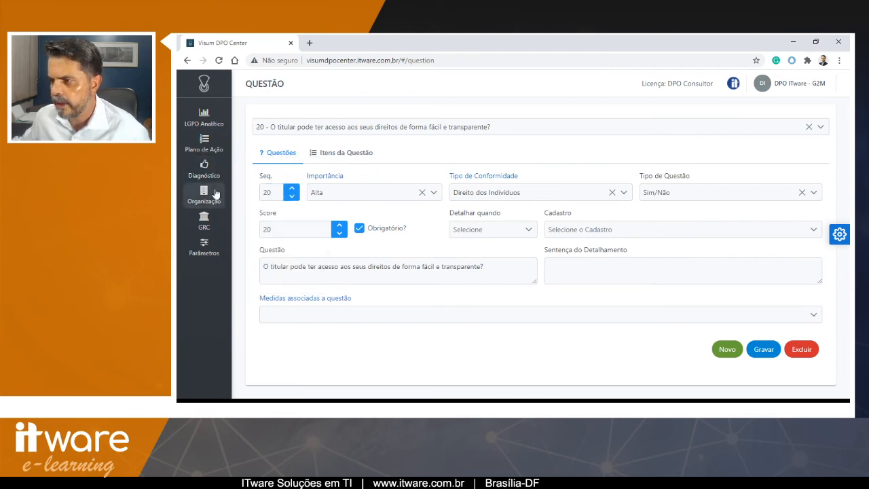
pyautogui.click(203, 83)
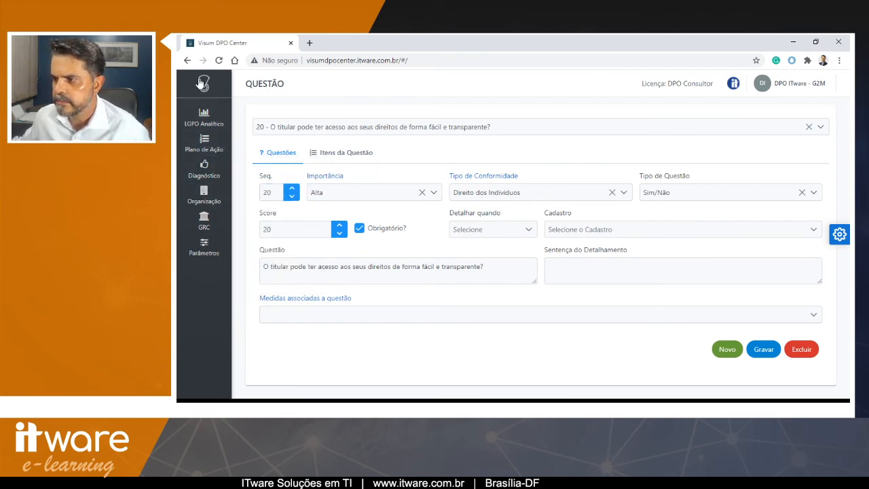
pyautogui.moveTo(203, 142)
pyautogui.moveTo(219, 170)
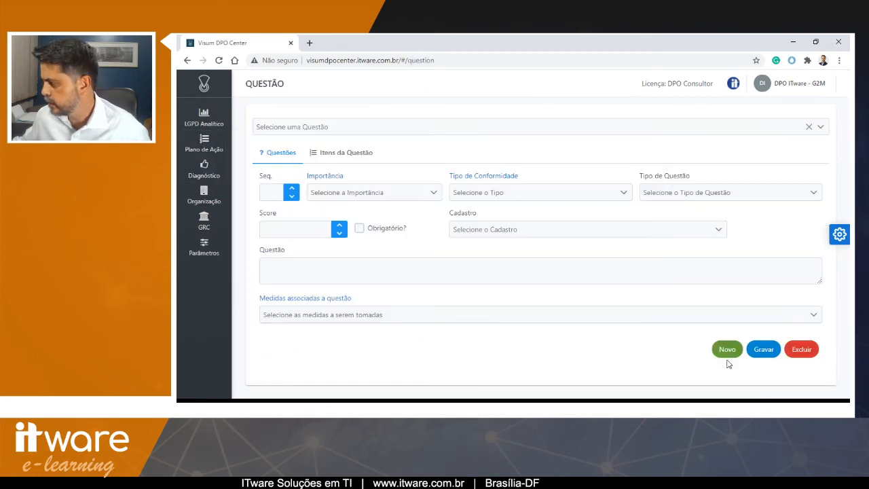
pyautogui.click(725, 351)
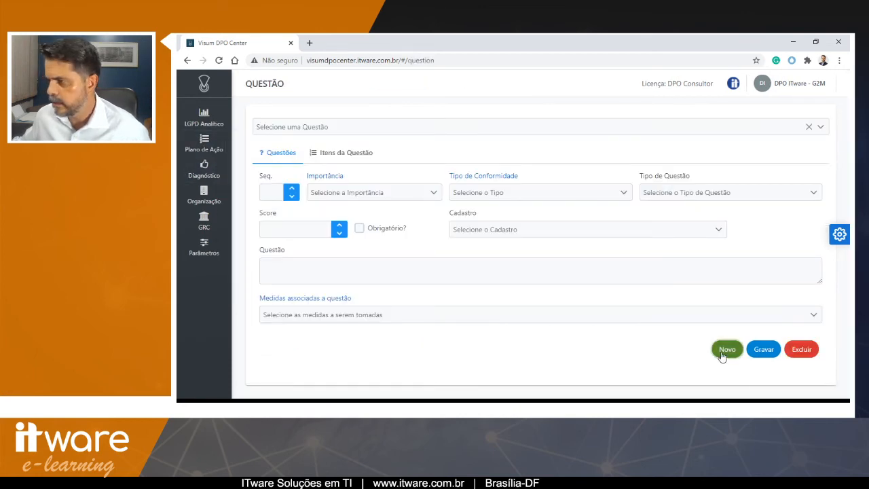
# - Check the existing question list, then set the new question's sequence to 23 and importance to Alta
pyautogui.click(314, 127)
pyautogui.scroll(-4, 332, 195)
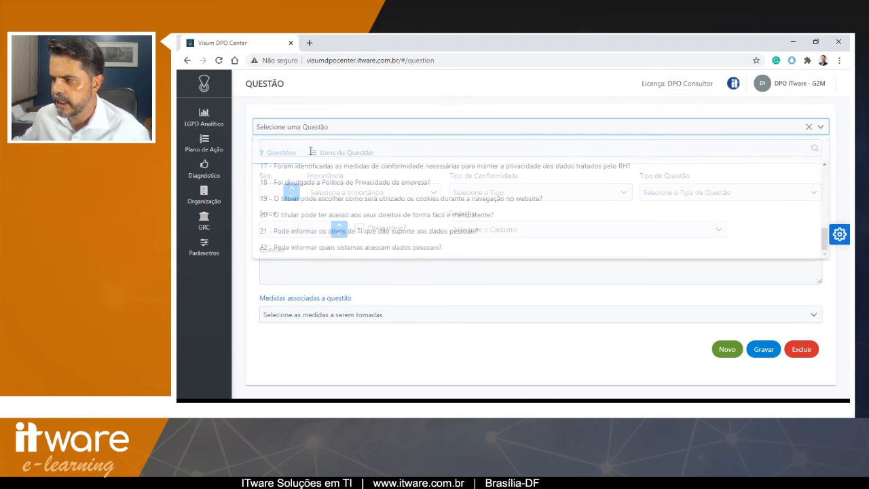
pyautogui.click(265, 192)
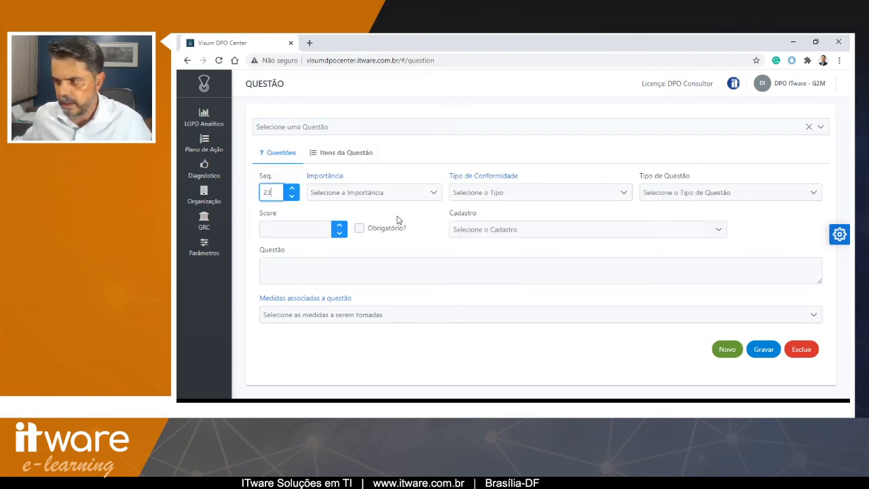
pyautogui.click(384, 193)
pyautogui.click(355, 212)
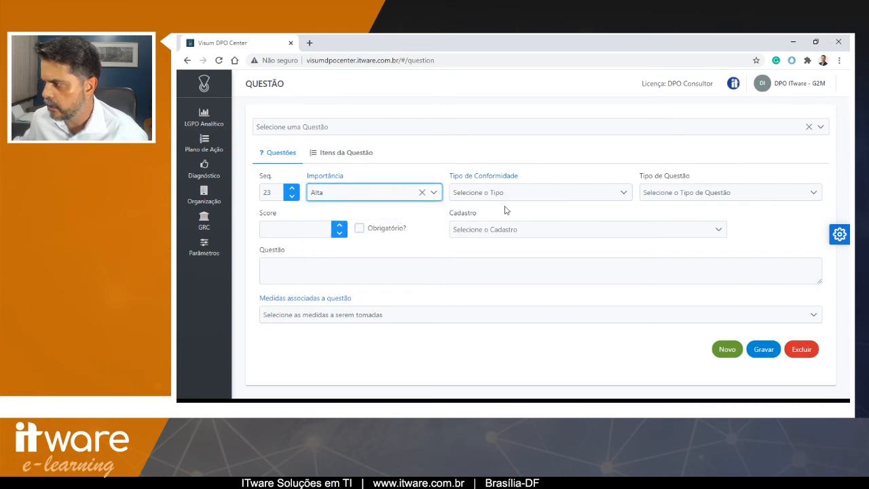
# - Set the compliance type to Direito dos Indivíduos and the question type to Sim/Não
pyautogui.click(517, 196)
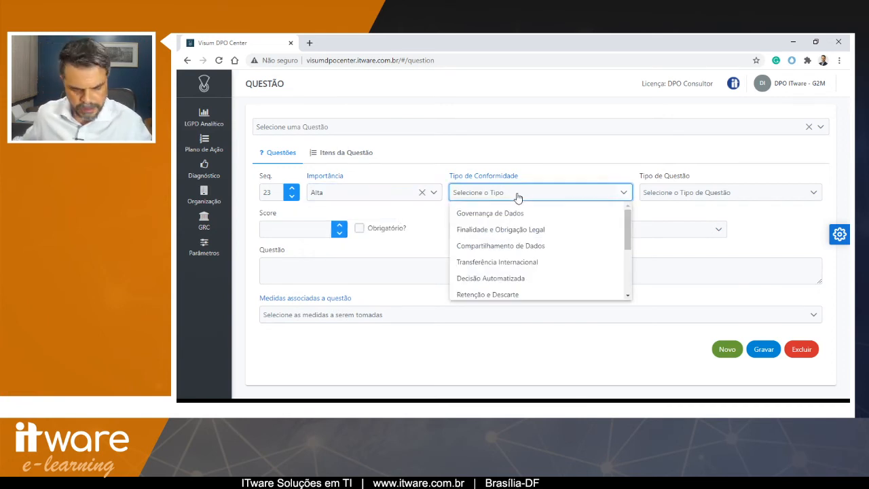
pyautogui.press('d')
pyautogui.scroll(-4, 514, 234)
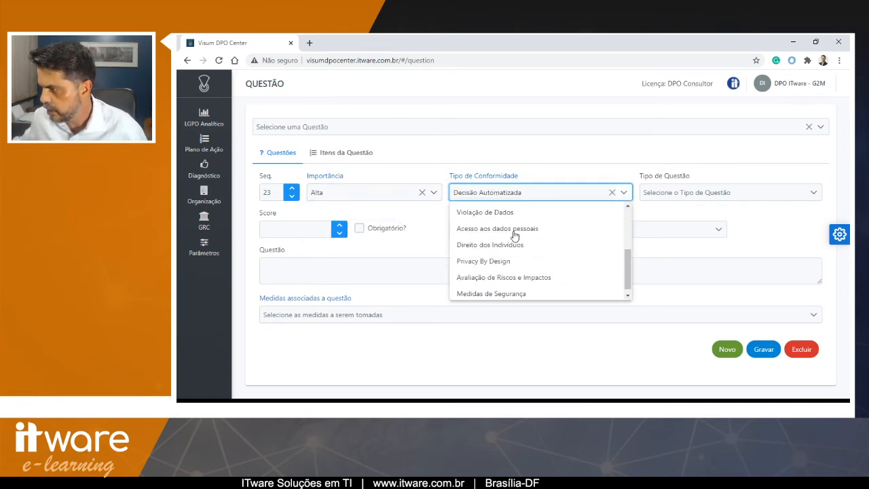
pyautogui.click(513, 245)
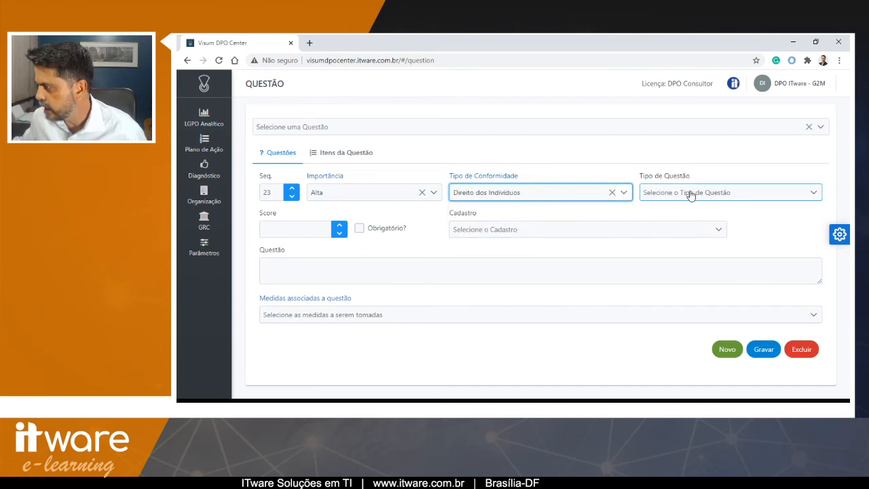
pyautogui.click(696, 197)
pyautogui.click(697, 213)
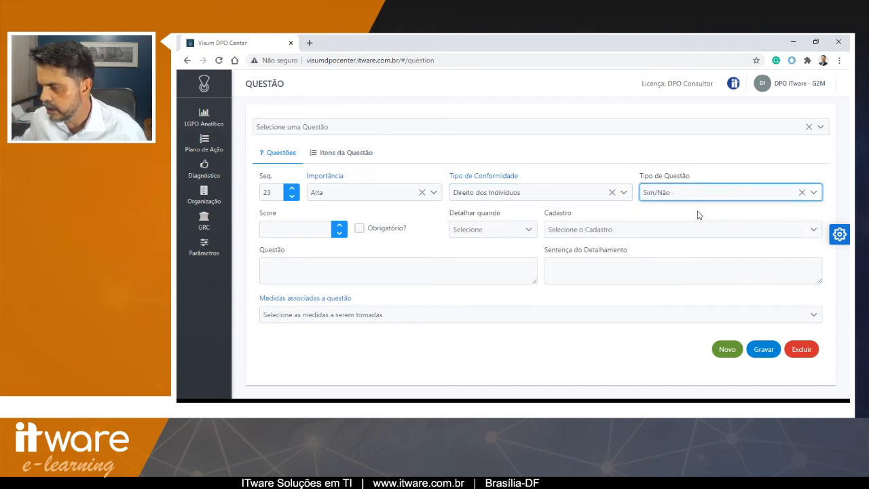
# - Set score 40, mark it mandatory, and enter the question 'Existe um DPO responsável pelos tratamentos de dados pessoais?'
pyautogui.click(299, 229)
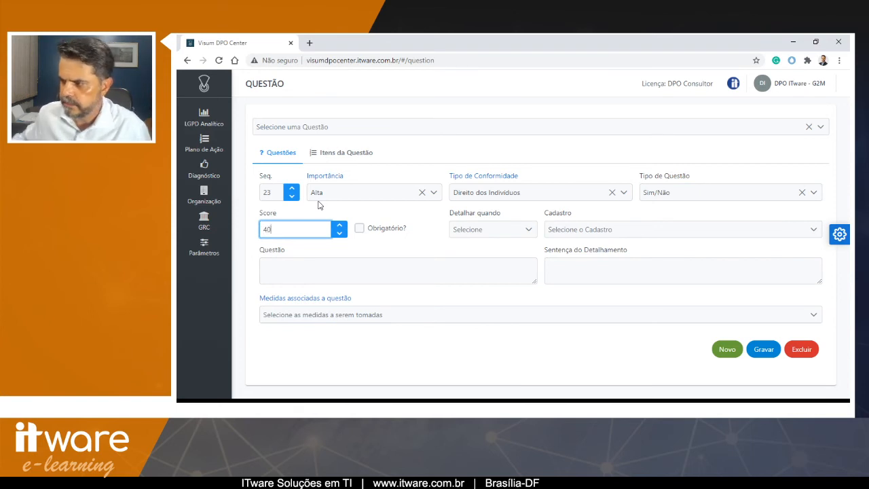
pyautogui.click(461, 231)
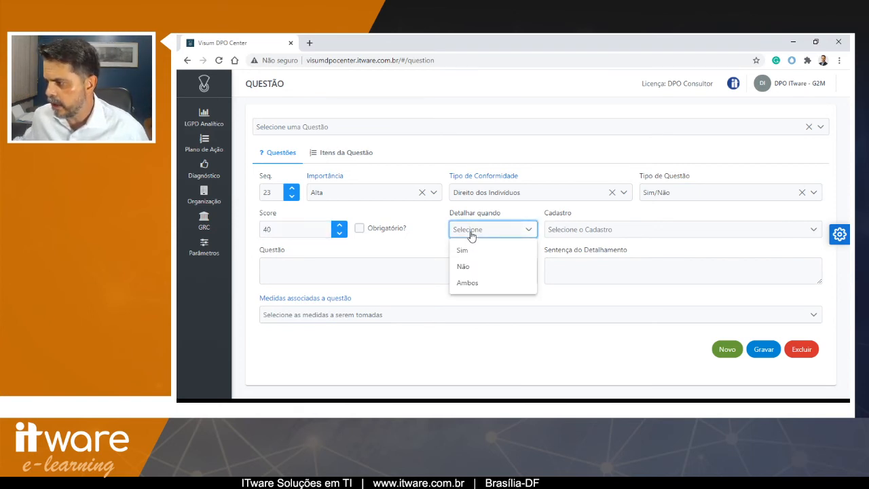
pyautogui.click(461, 229)
pyautogui.click(359, 228)
pyautogui.click(374, 272)
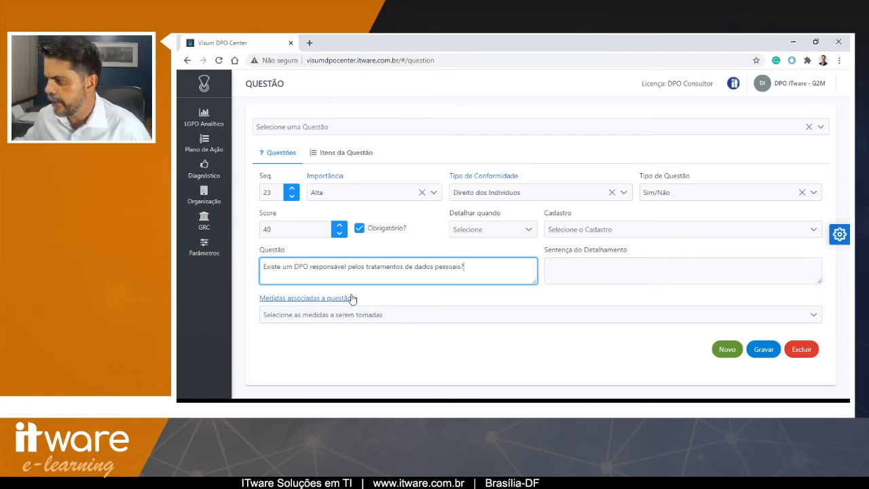
# - Browse the associated measures list without choosing one, then save the new question
pyautogui.click(362, 317)
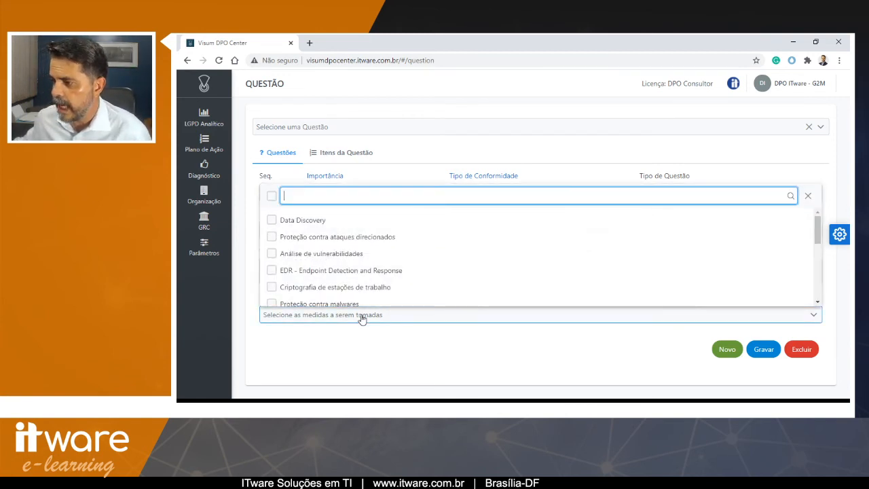
pyautogui.scroll(-10, 380, 265)
pyautogui.scroll(10, 358, 265)
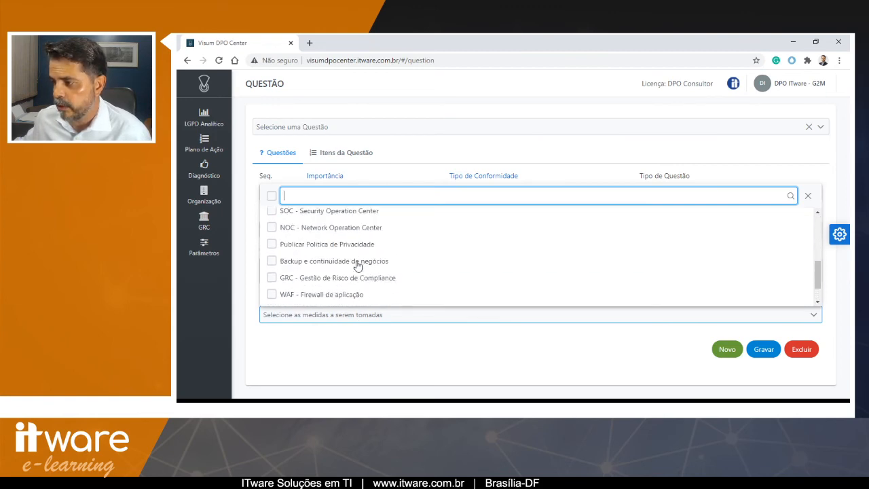
pyautogui.click(359, 319)
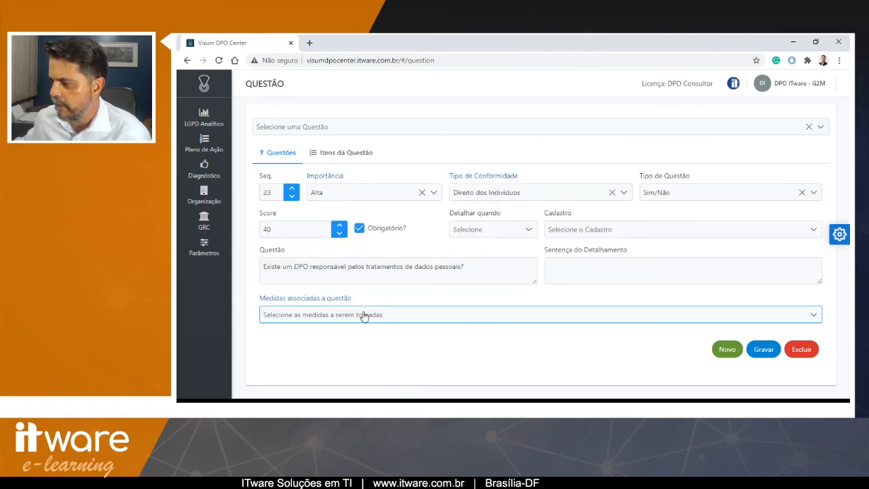
pyautogui.click(760, 349)
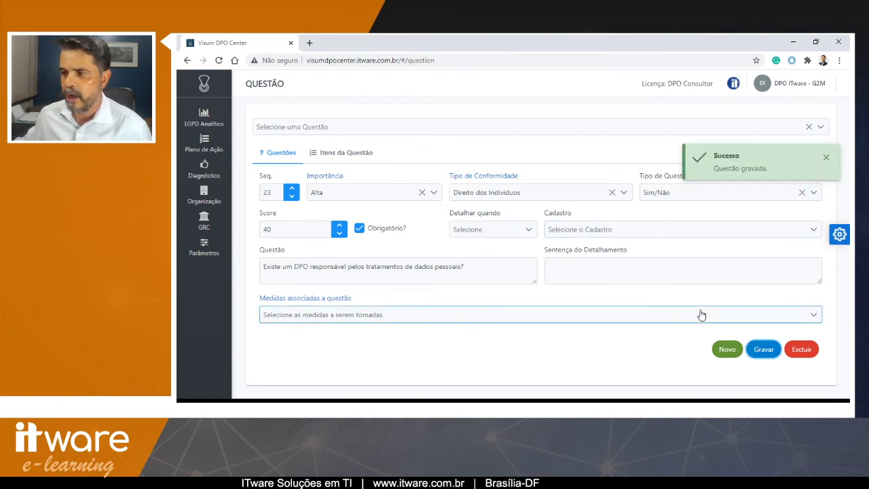
# - Open the compliance measures page and name a new measure 'Nomear DPO'
pyautogui.click(211, 149)
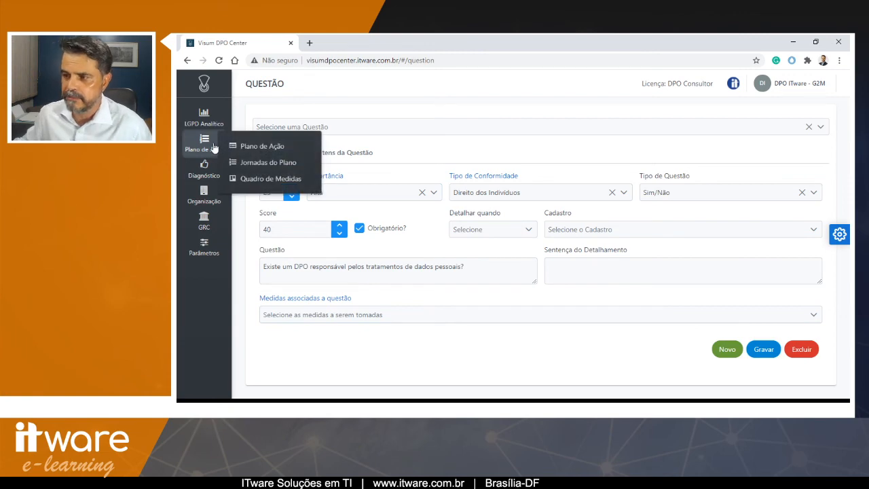
pyautogui.moveTo(209, 167)
pyautogui.click(255, 274)
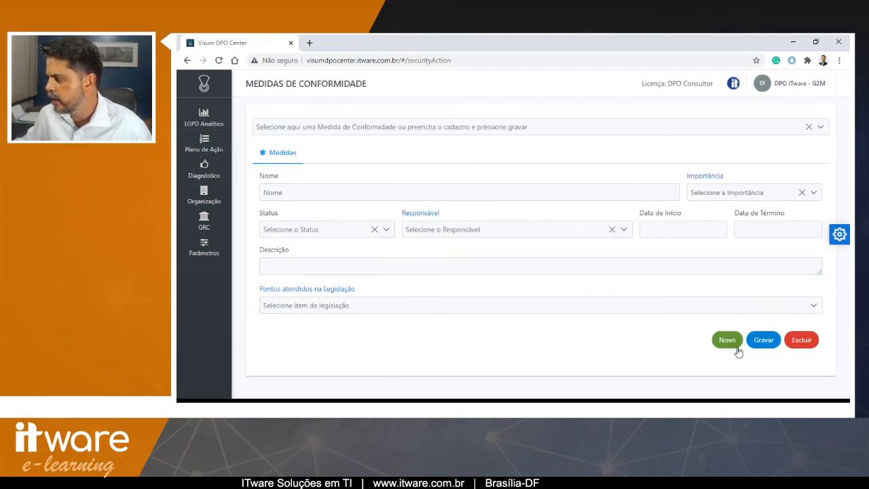
pyautogui.click(363, 192)
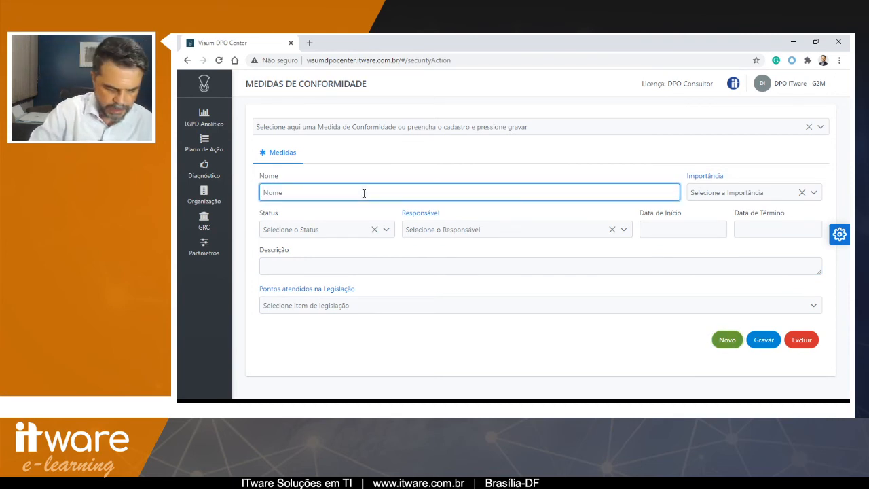
pyautogui.write('Noemar')
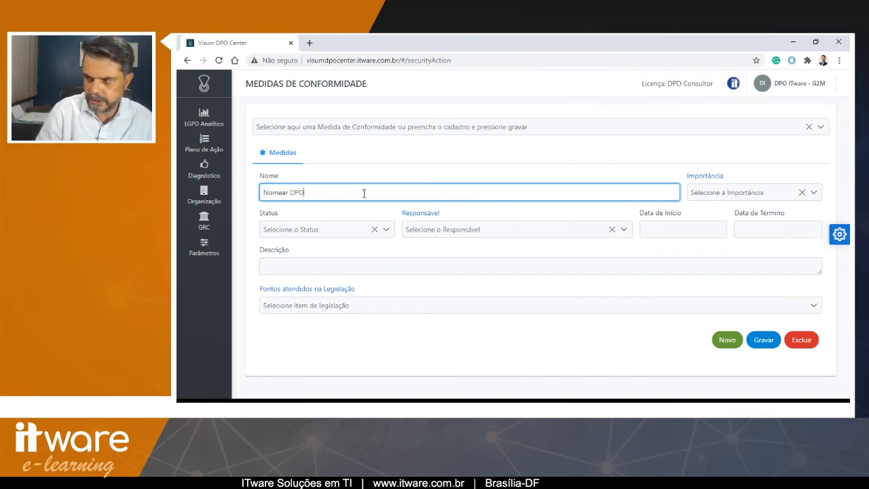
# - Set the new measure's importance to Alta and save the Nomear DPO compliance measure
pyautogui.click(710, 194)
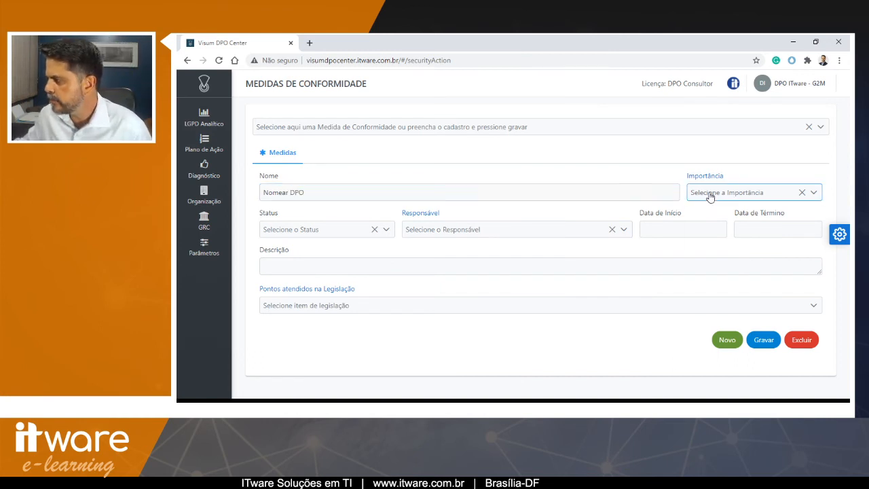
pyautogui.click(717, 214)
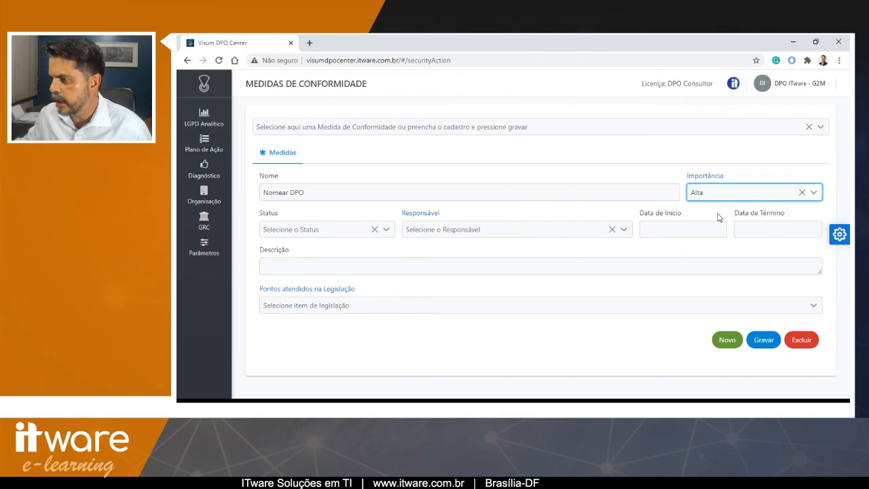
pyautogui.click(386, 231)
pyautogui.click(386, 231)
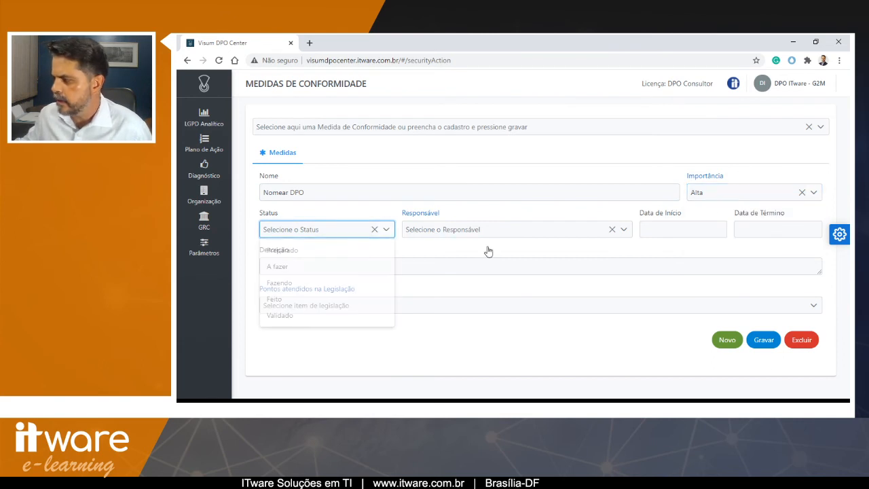
pyautogui.click(769, 340)
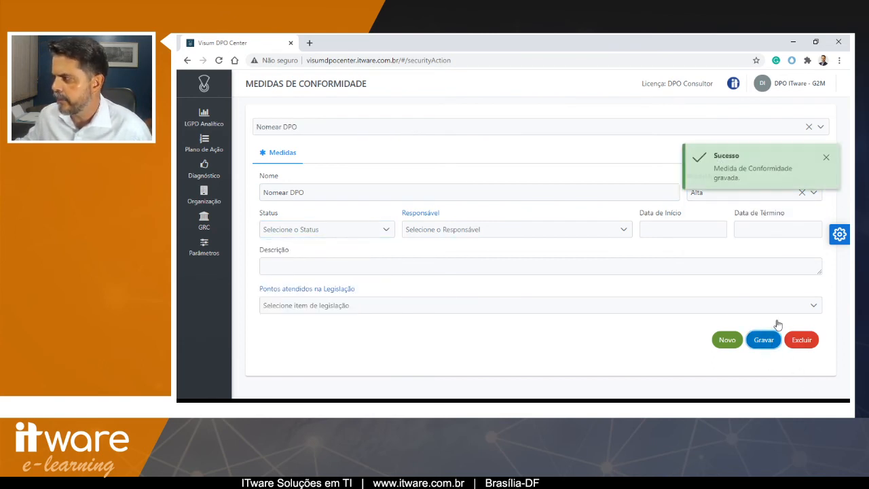
# - Open the questions page and select question 23, 'Existe um DPO responsável pelos tratamentos de dados pessoais?'
pyautogui.click(203, 170)
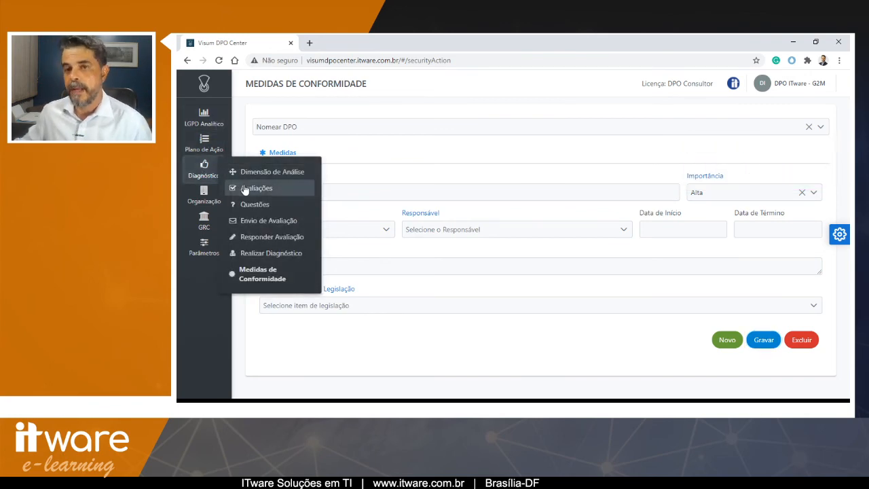
pyautogui.click(247, 191)
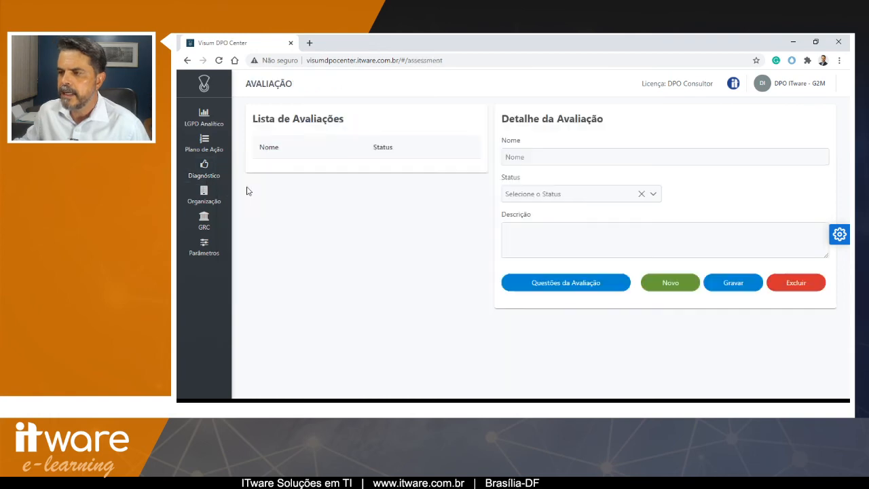
pyautogui.click(203, 170)
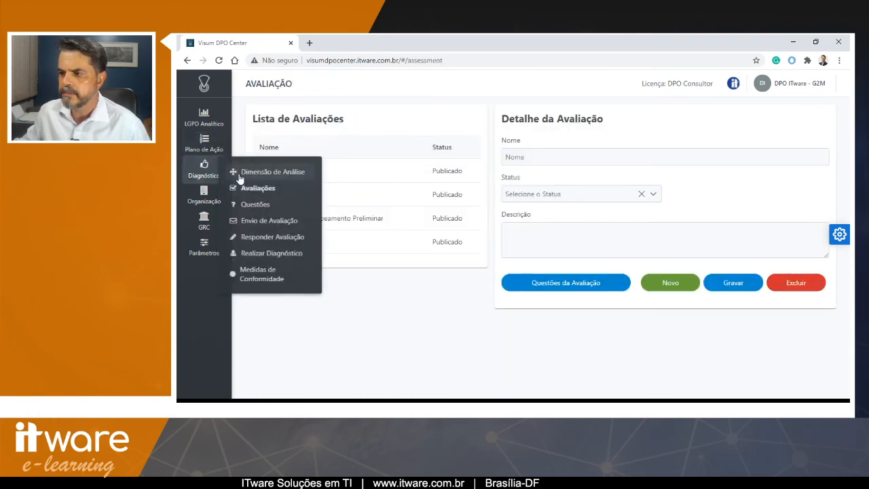
pyautogui.click(254, 205)
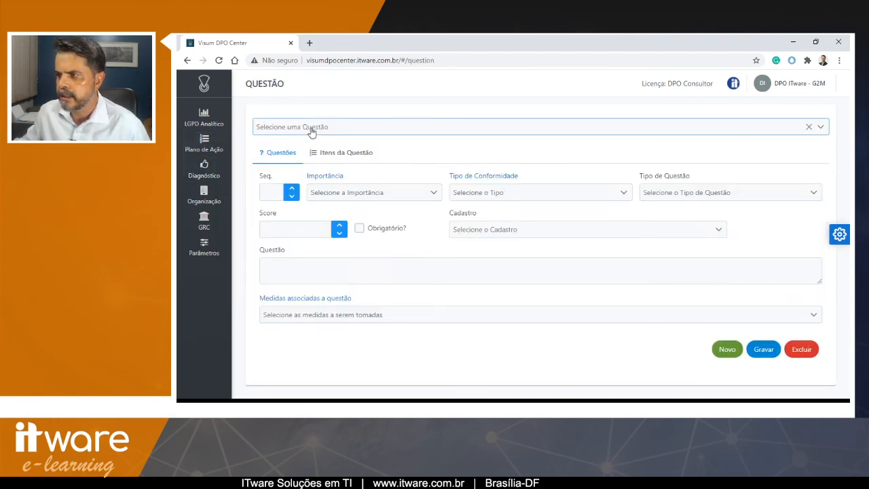
pyautogui.click(310, 126)
pyautogui.scroll(-5, 331, 203)
pyautogui.click(349, 250)
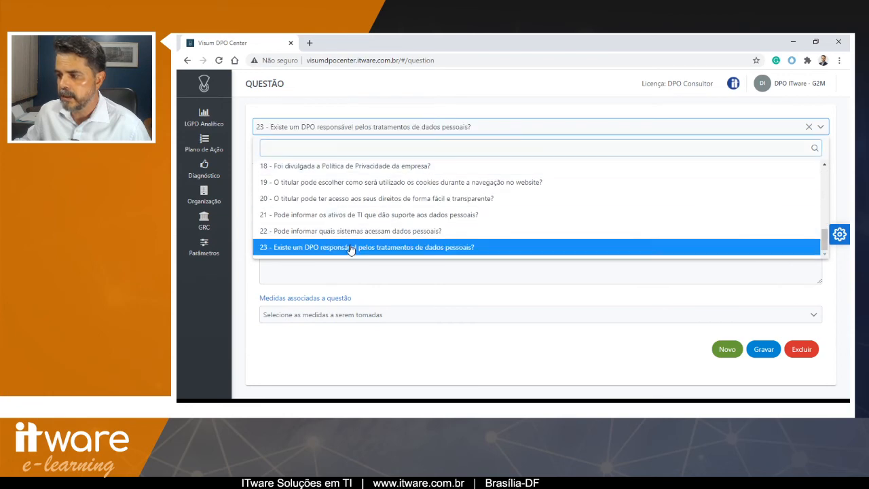
# - Search the associated measures for dpo, attach Nomear DPO to the question, and save it
pyautogui.click(381, 315)
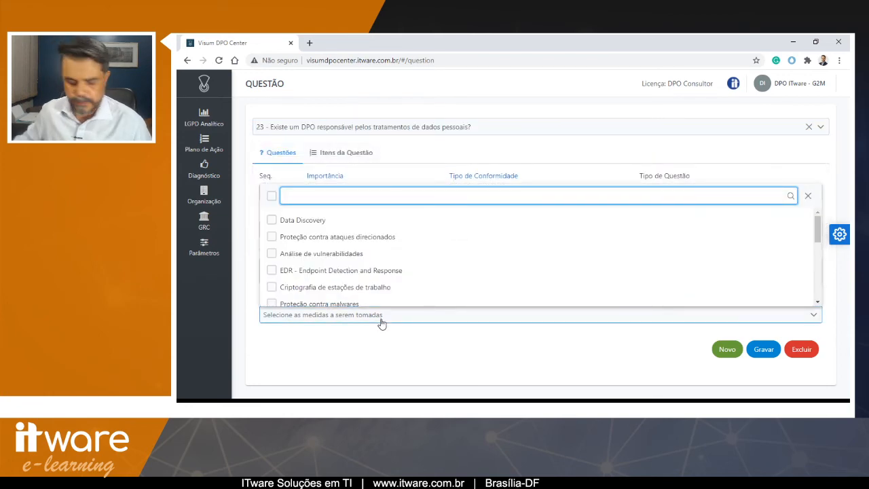
pyautogui.write('dpo')
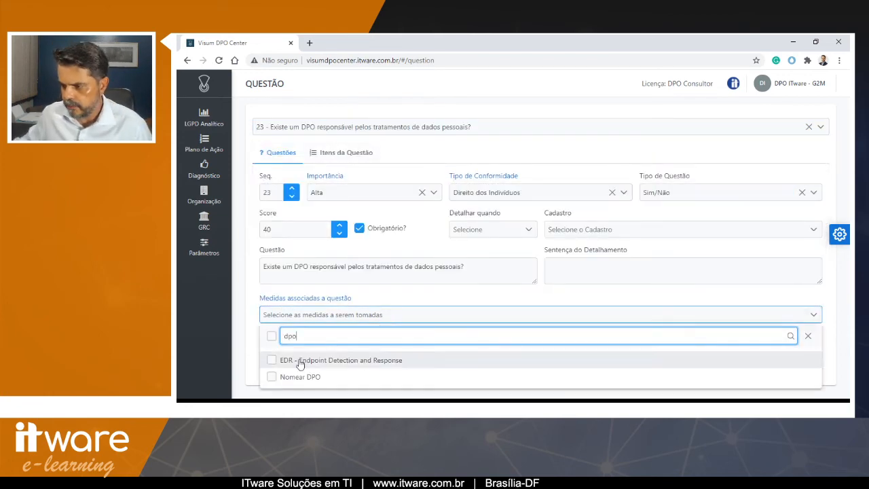
pyautogui.click(273, 377)
pyautogui.click(335, 317)
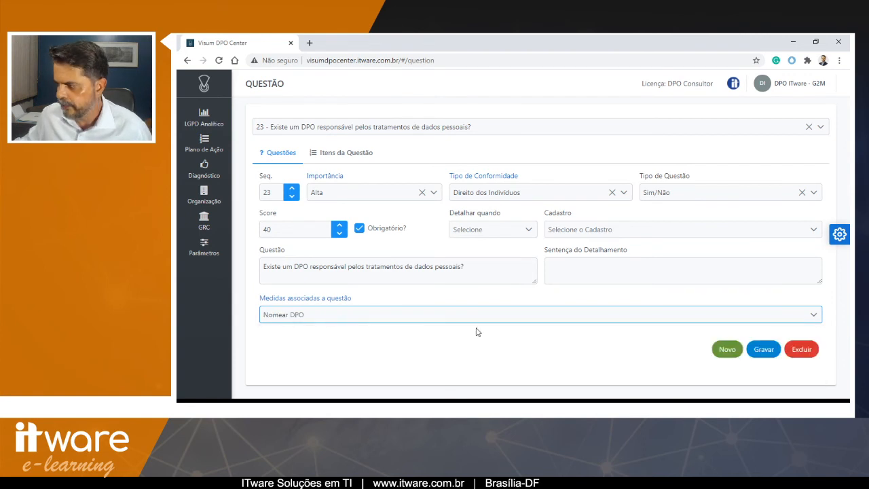
pyautogui.click(764, 349)
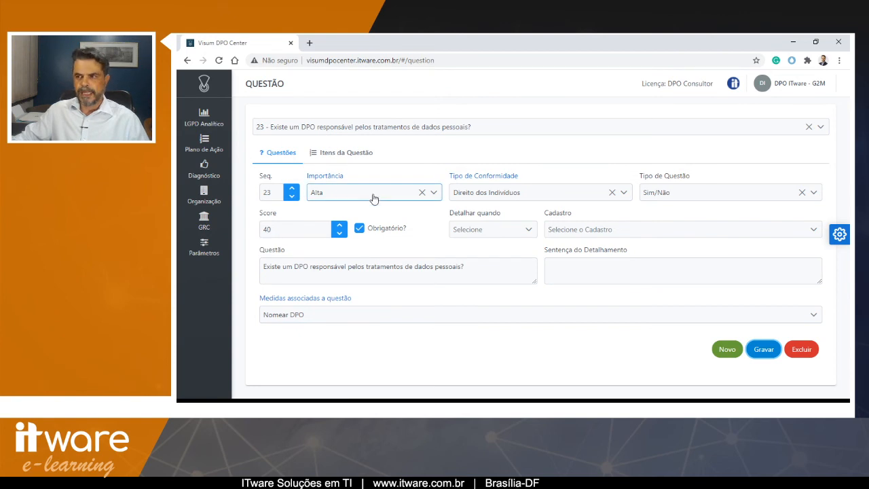
# - Open the Direitos dos titulares assessment's questions and add the DPO question to the used questions
pyautogui.click(212, 166)
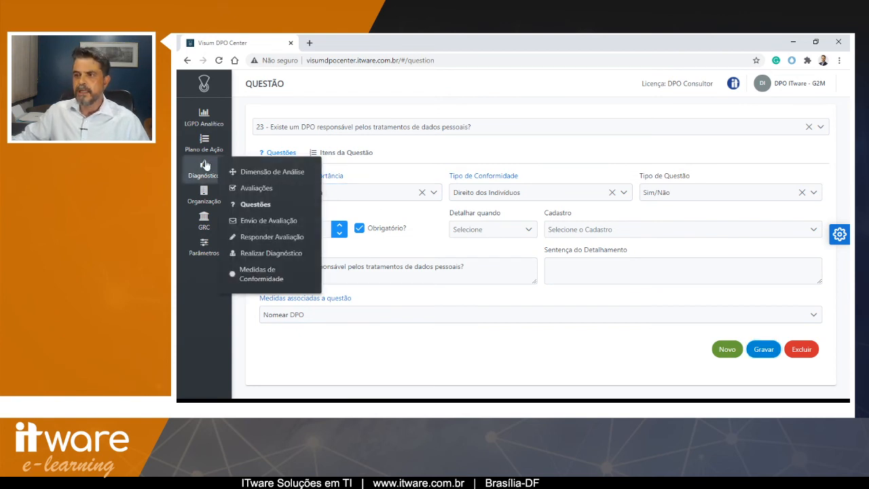
pyautogui.click(276, 189)
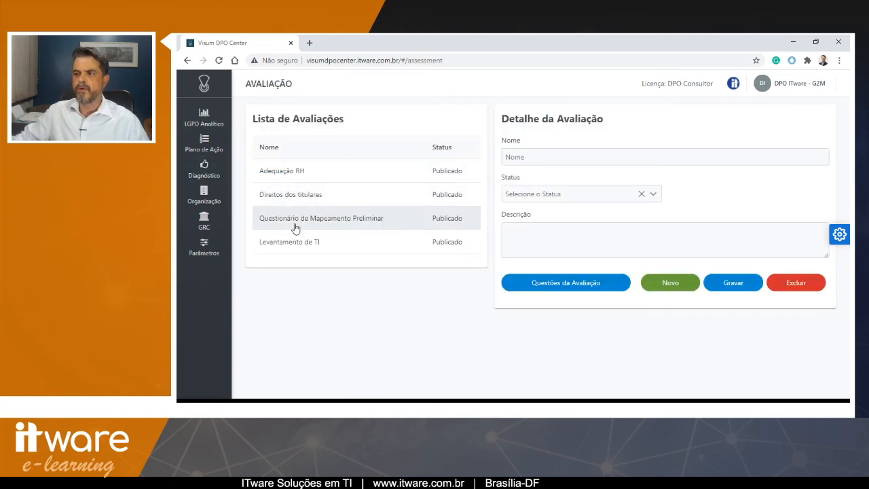
pyautogui.click(296, 197)
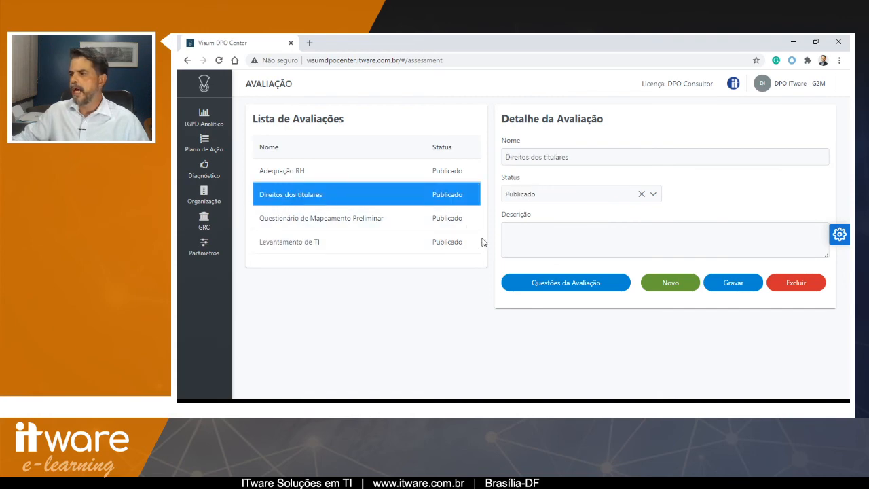
pyautogui.click(551, 284)
pyautogui.scroll(-10, 475, 244)
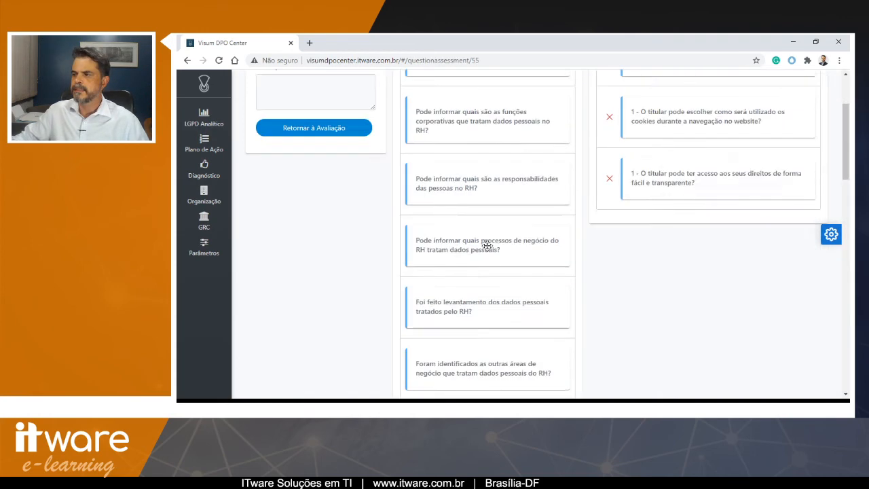
pyautogui.moveTo(471, 341); pyautogui.dragTo(679, 161)
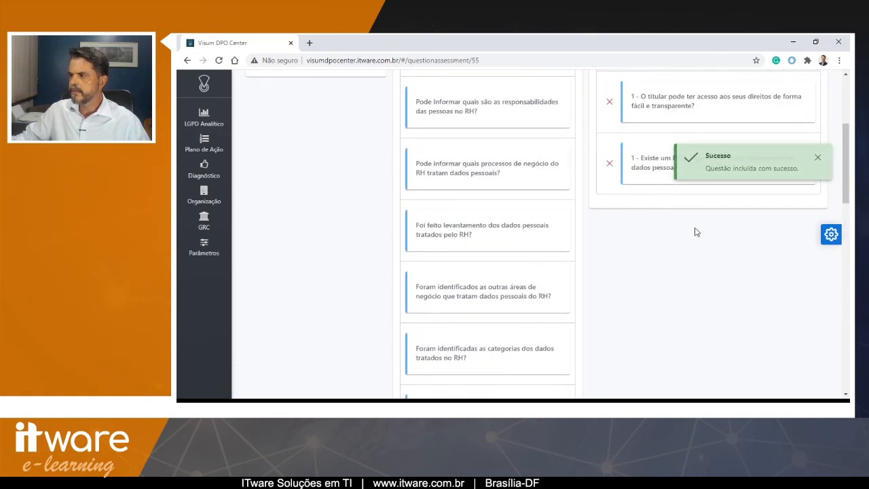
# - Send the Direitos dos titulares assessment as survey 'Direito do titular 2', pasting the recipient's e-mail address
pyautogui.scroll(-6, 690, 233)
pyautogui.scroll(8, 690, 233)
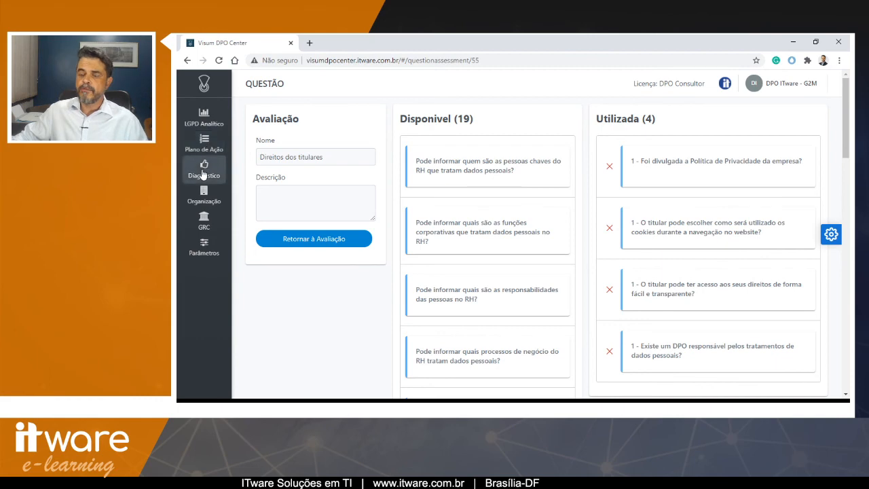
pyautogui.moveTo(204, 167)
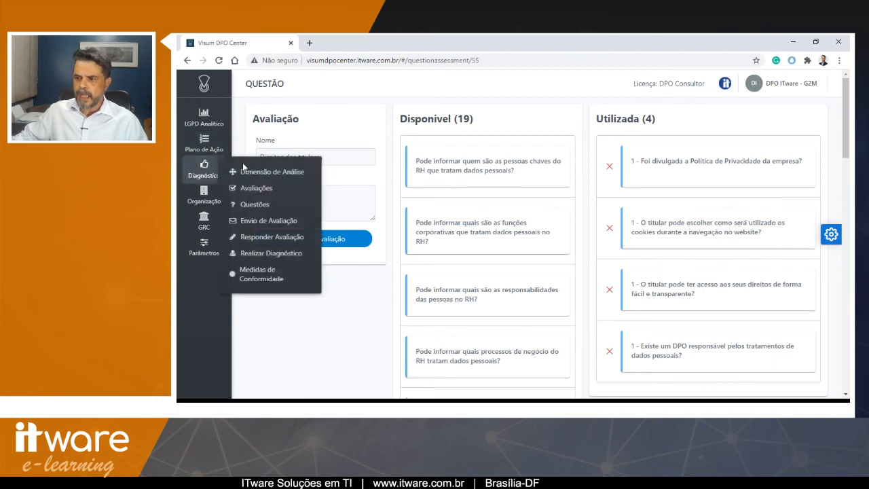
pyautogui.click(265, 223)
pyautogui.click(419, 160)
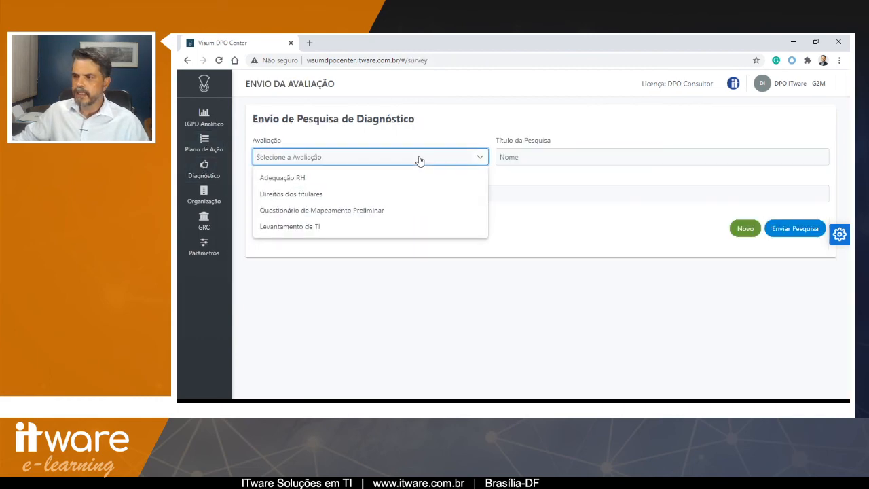
pyautogui.click(335, 199)
pyautogui.click(529, 157)
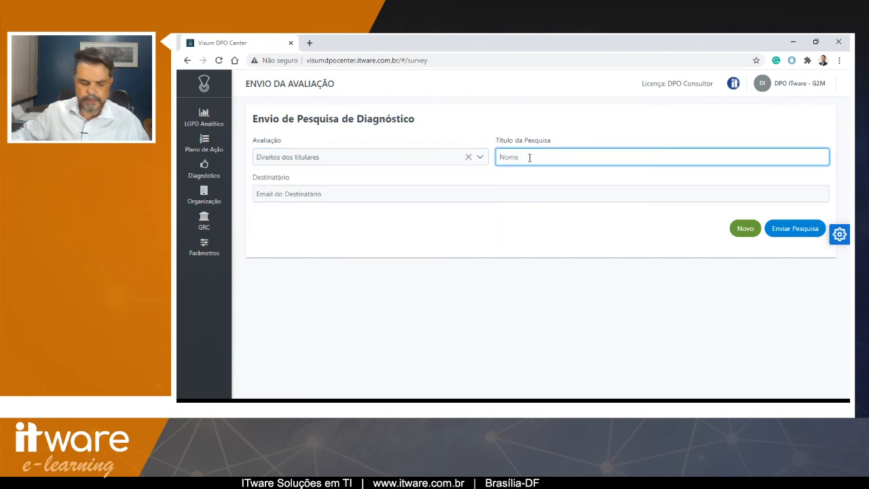
pyautogui.write('Direito do titular 2')
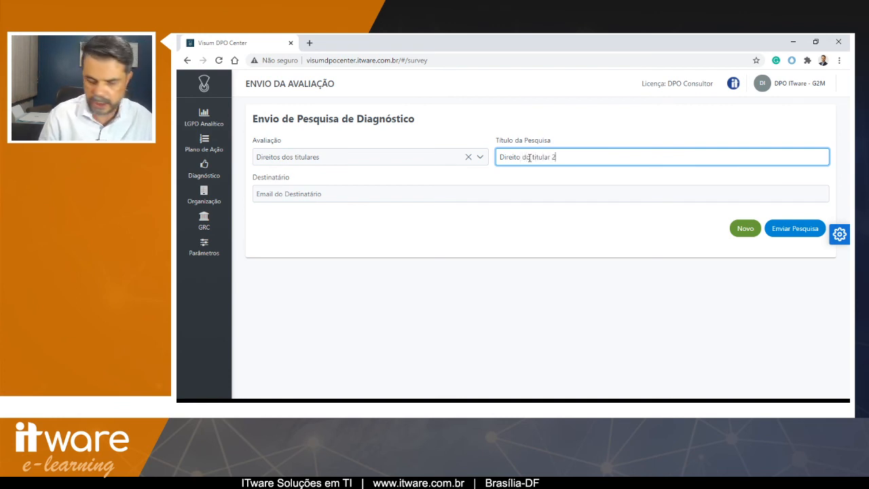
pyautogui.press('Tab')
pyautogui.hotkey('ctrl', 'v')
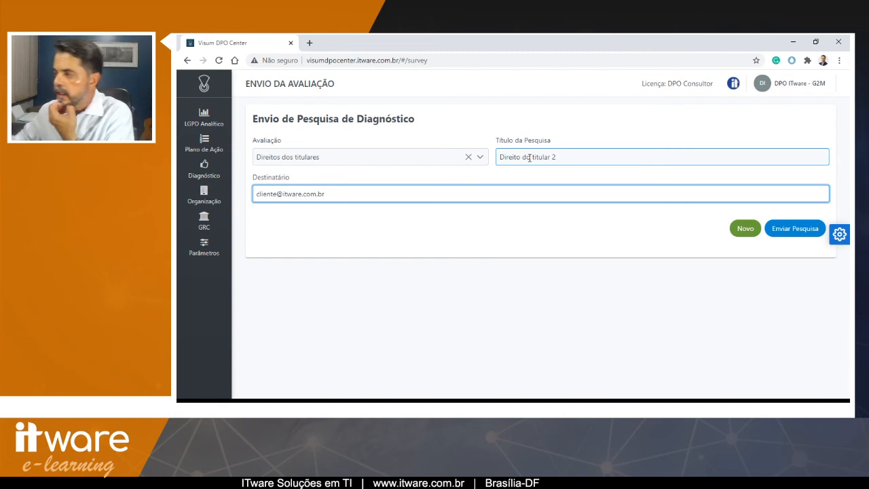
pyautogui.click(802, 228)
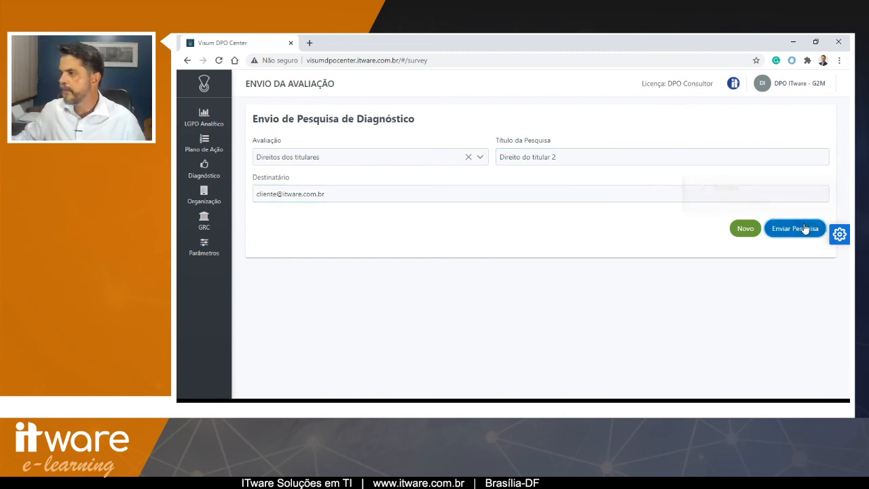
# - Sign out and log in as the survey recipient with their e-mail, organization G2M Desenvolvimento Profissional LTDA, and account password
pyautogui.click(787, 86)
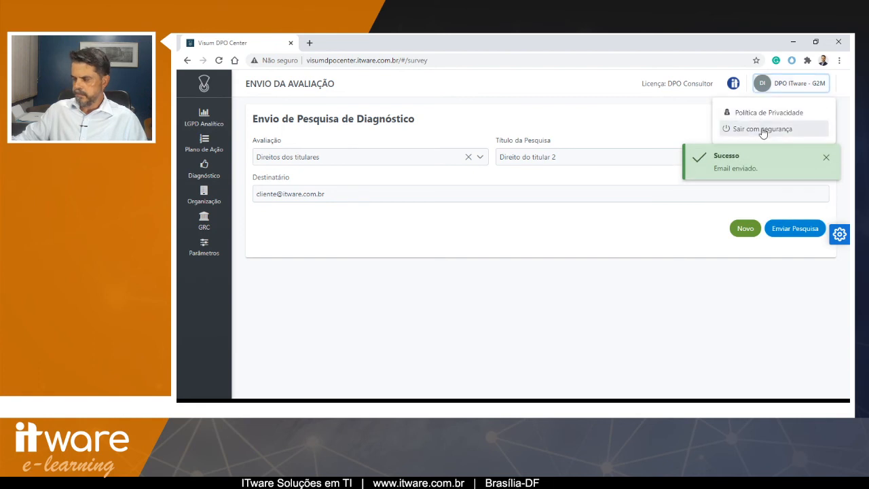
pyautogui.click(761, 131)
pyautogui.click(526, 196)
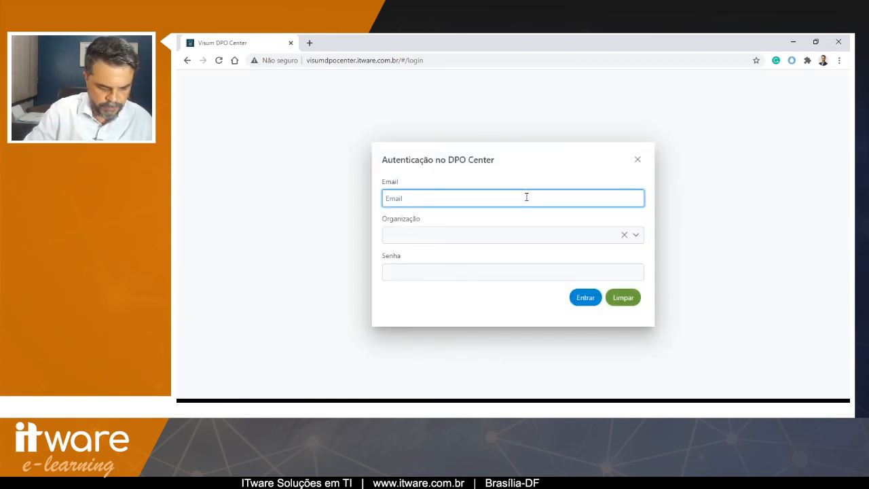
pyautogui.hotkey('ctrl', 'v')
pyautogui.press('Tab')
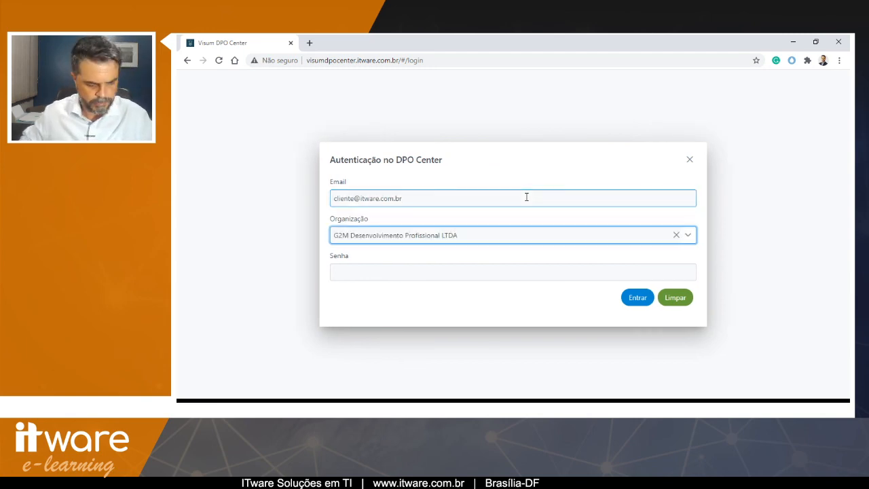
pyautogui.press('Tab')
pyautogui.write('••••')
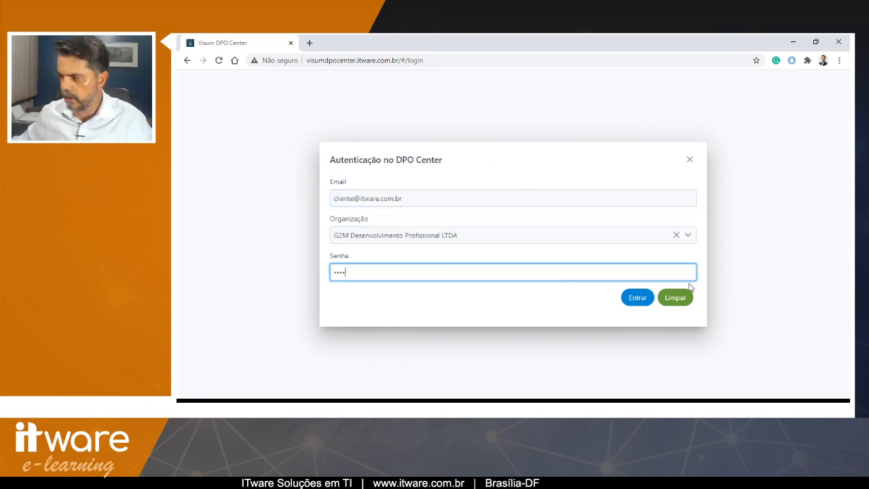
pyautogui.click(639, 297)
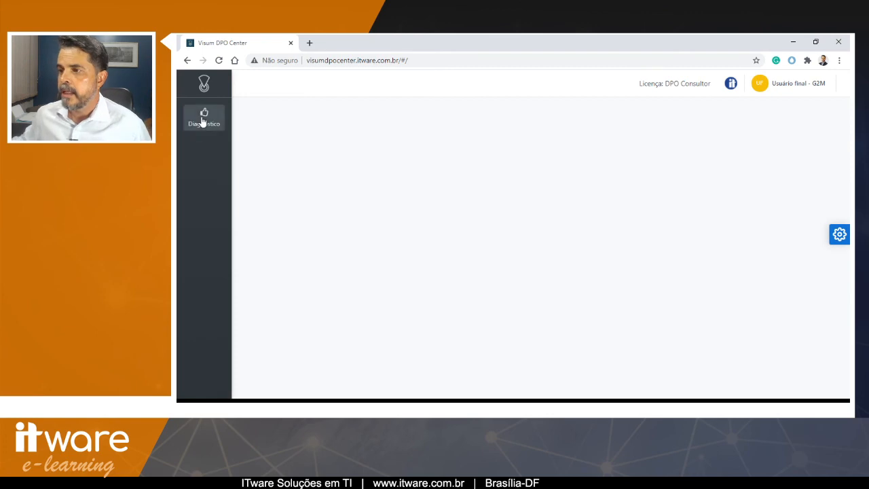
# - Open the survey to answer and respond Não to the first two questions of Direito do titular 2
pyautogui.moveTo(202, 119)
pyautogui.click(255, 122)
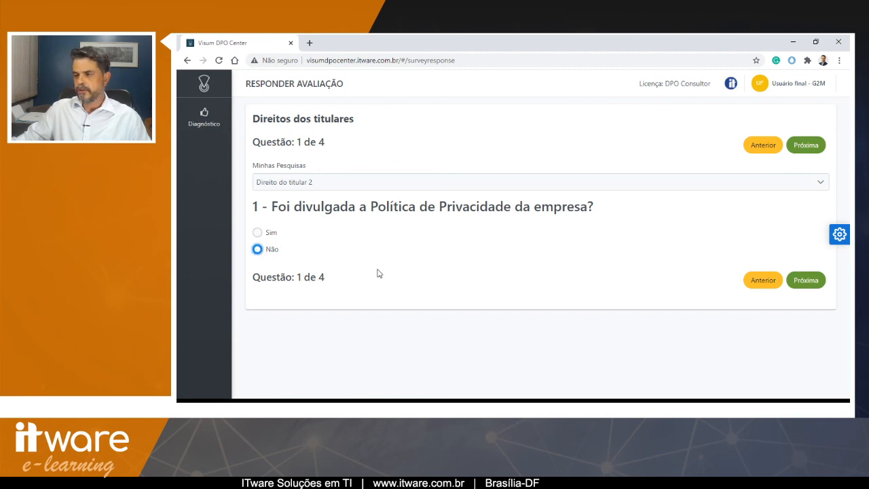
pyautogui.click(811, 280)
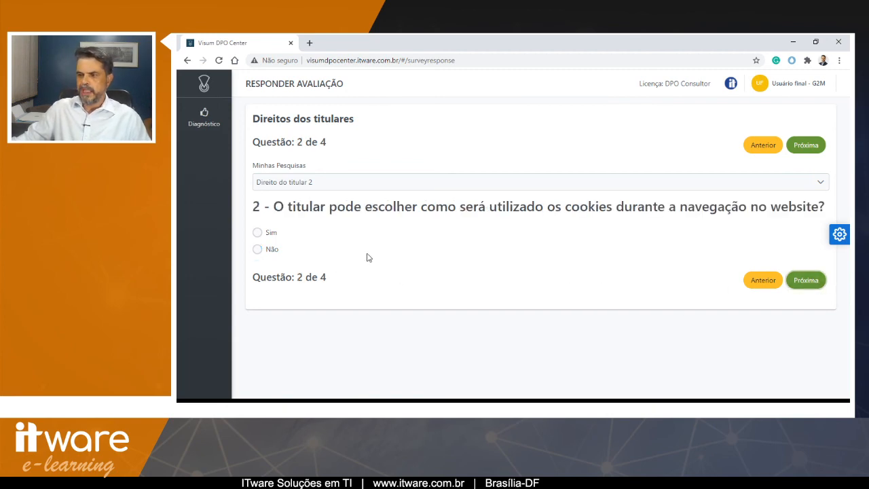
pyautogui.click(259, 251)
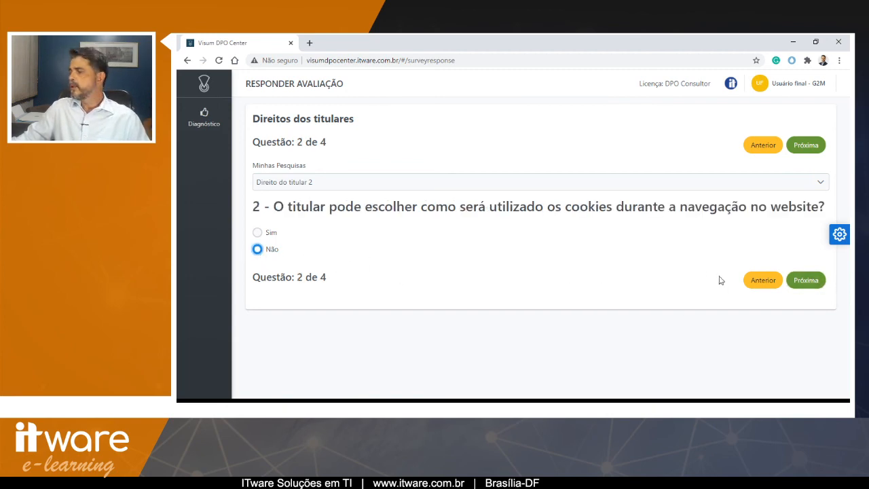
pyautogui.click(804, 281)
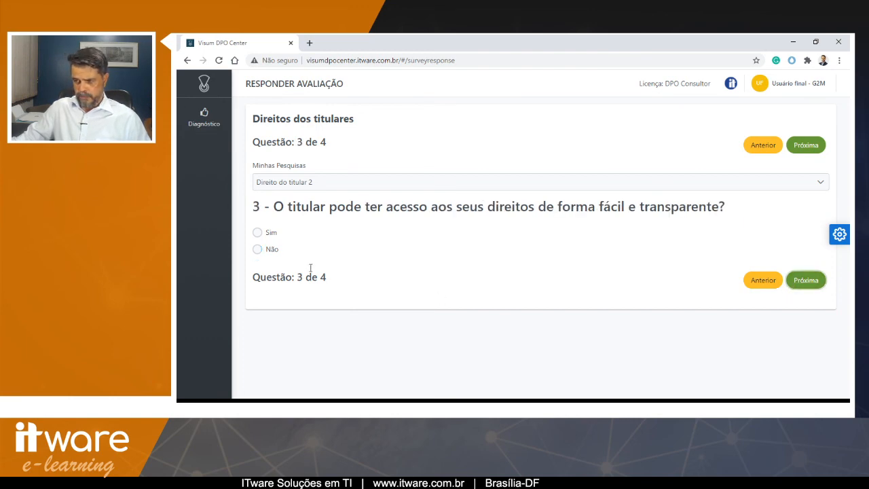
# - Answer Não to questions 3 and 4 and submit the survey
pyautogui.click(258, 250)
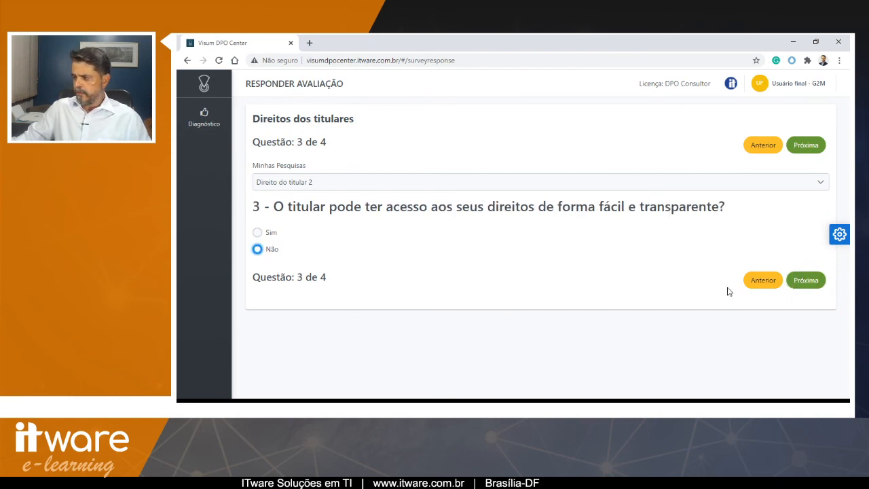
pyautogui.click(807, 281)
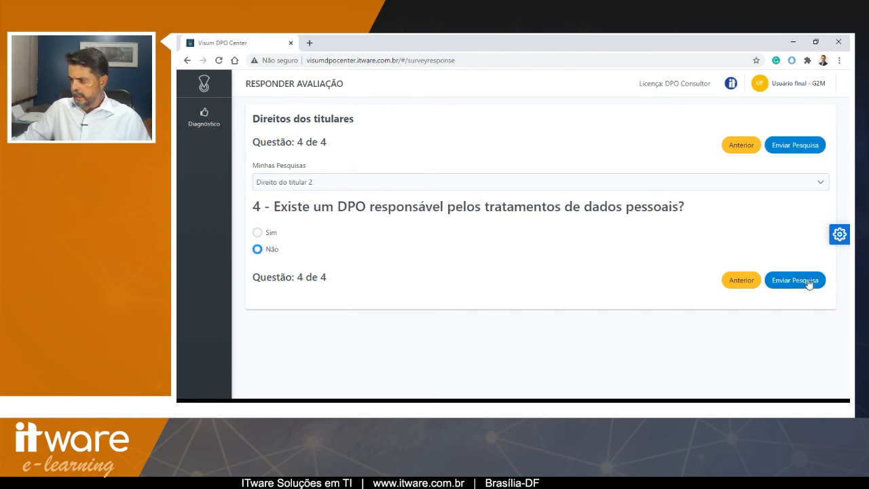
pyautogui.click(257, 249)
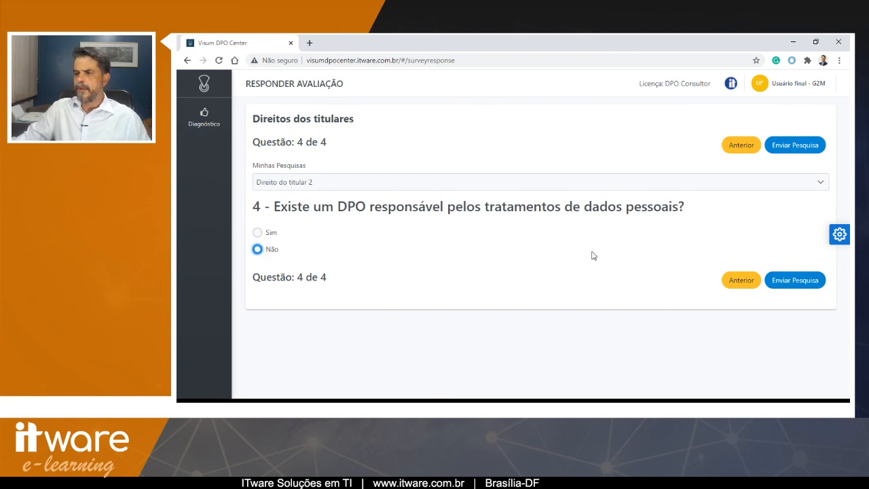
pyautogui.click(779, 284)
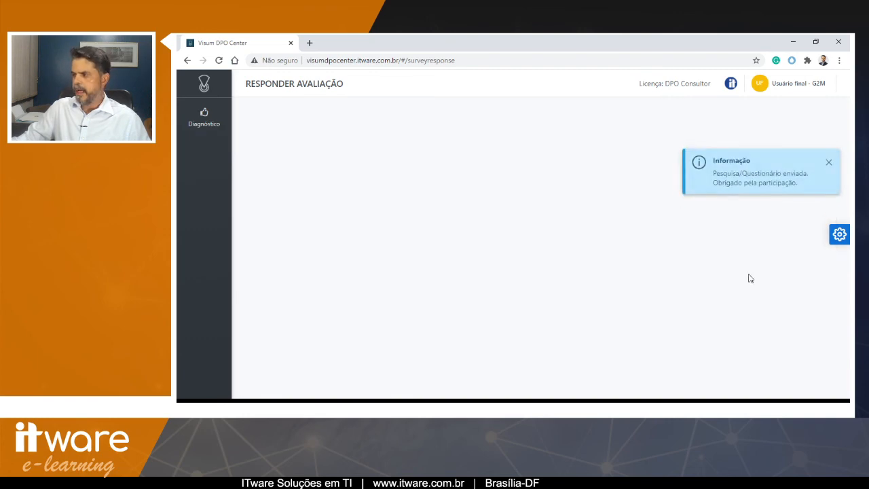
# - Sign out and log back in as the DPO consultant, editing the pasted e-mail to the dpo account and entering the password
pyautogui.click(791, 84)
pyautogui.click(753, 131)
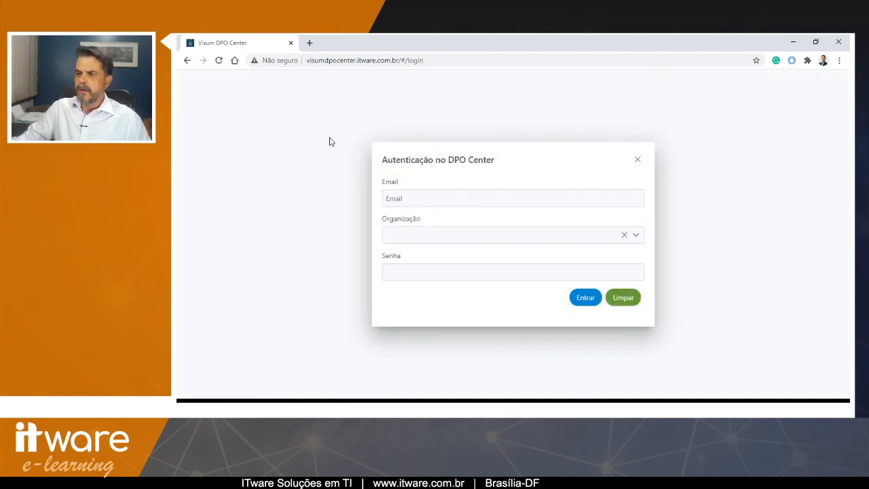
pyautogui.click(448, 198)
pyautogui.hotkey('ctrl', 'v')
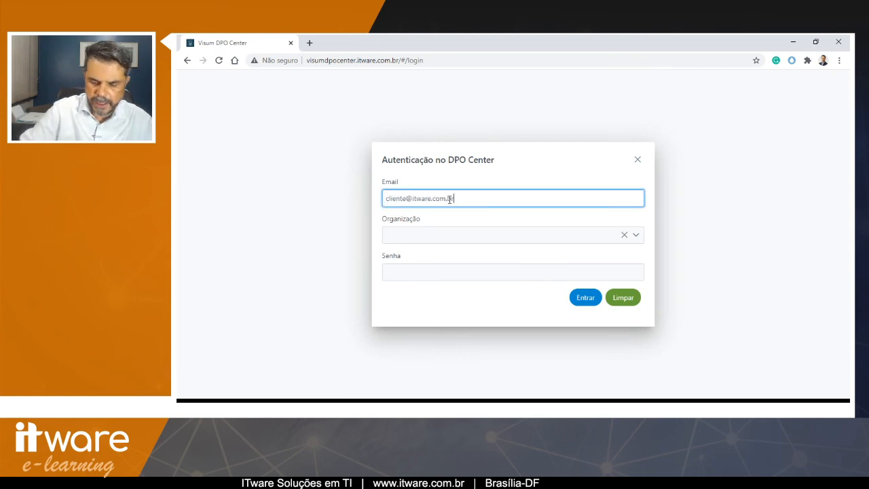
pyautogui.press('Home')
pyautogui.hotkey('shift', 'Right')
pyautogui.hotkey('shift', 'Right')
pyautogui.hotkey('shift', 'Right')
pyautogui.hotkey('shift', 'Right')
pyautogui.hotkey('shift', 'Right')
pyautogui.hotkey('shift', 'Right')
pyautogui.hotkey('shift', 'Right')
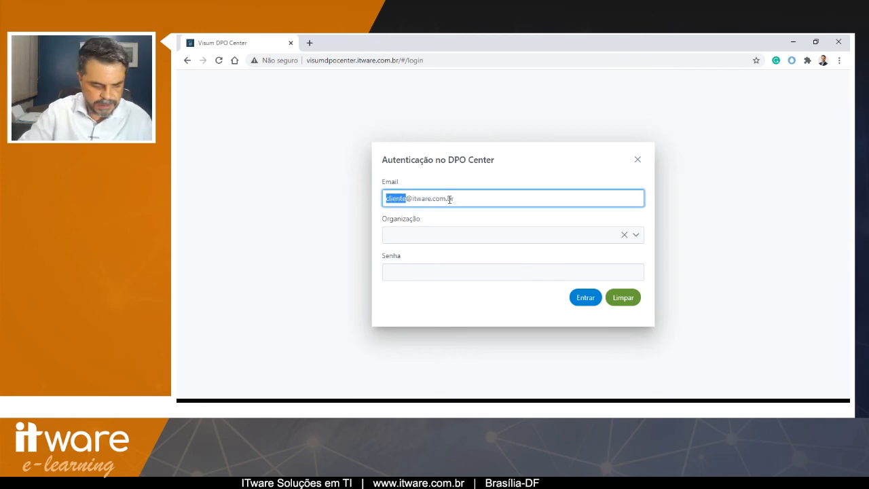
pyautogui.write('dpo')
pyautogui.press('Tab')
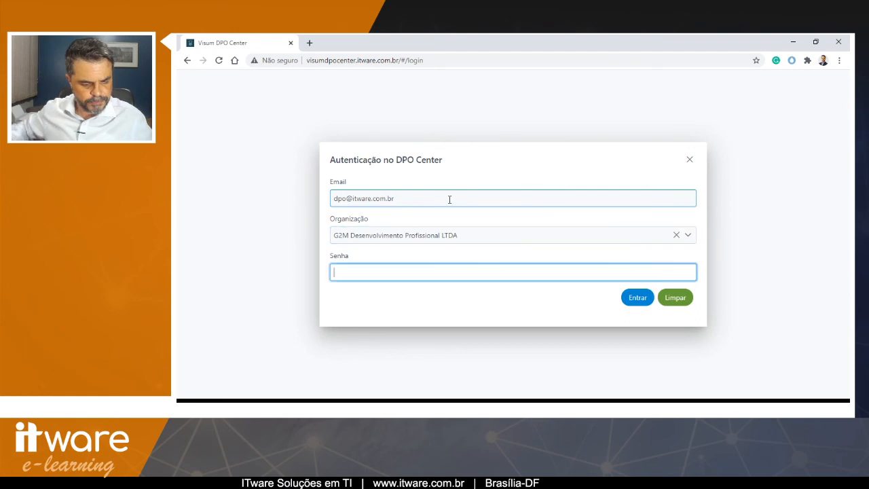
pyautogui.write('••••')
pyautogui.click(638, 298)
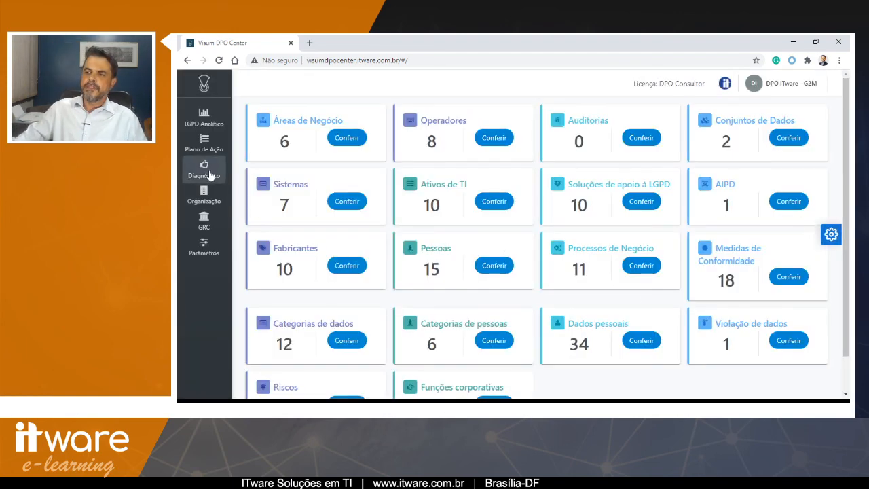
# - Open Realizar Diagnóstico for Direito do titular 2 and review the questions in its gap list
pyautogui.click(215, 178)
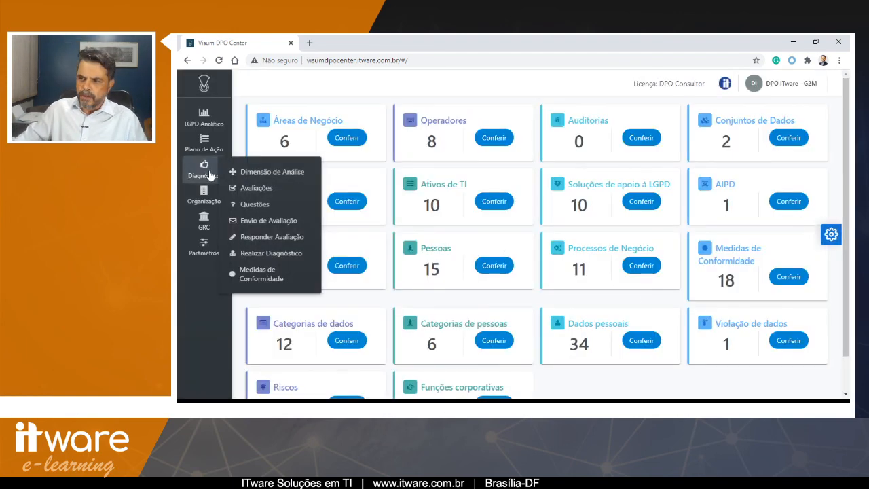
pyautogui.click(264, 253)
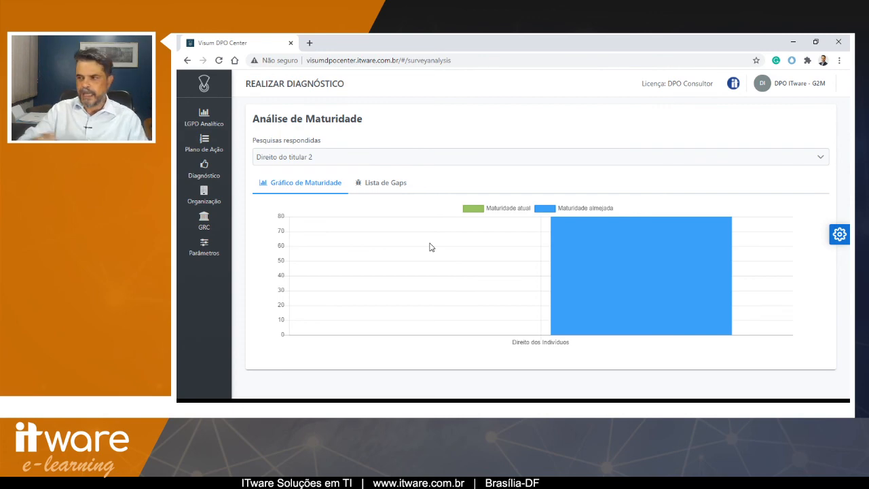
pyautogui.click(392, 182)
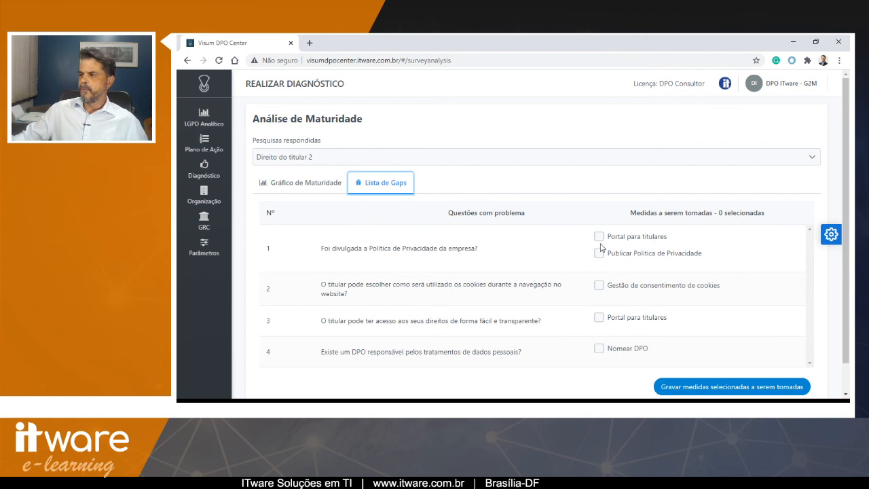
pyautogui.scroll(-1, 598, 256)
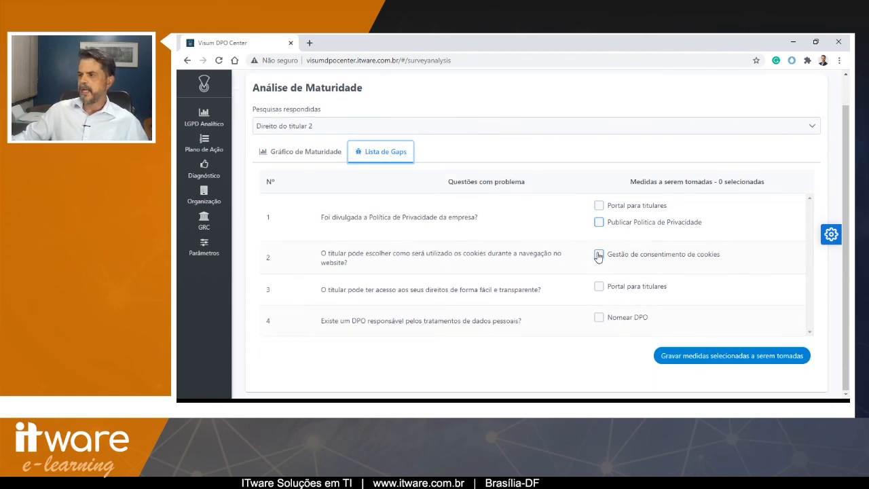
pyautogui.tripleClick(326, 256)
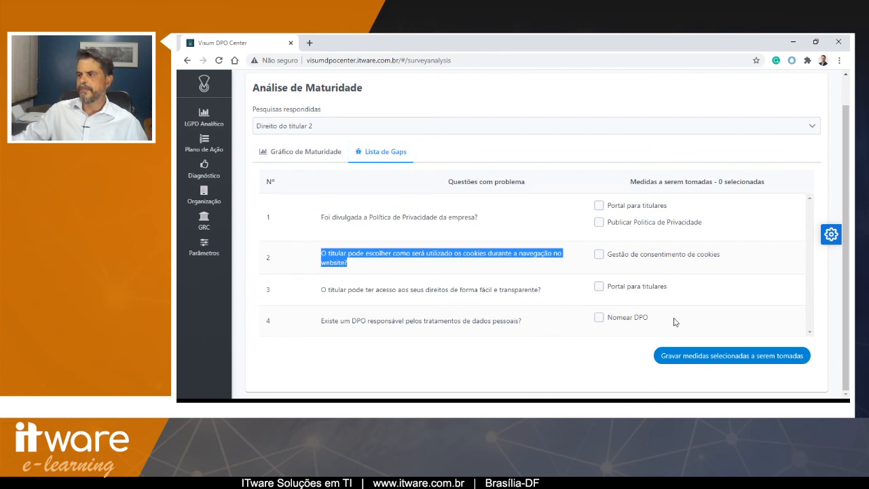
pyautogui.moveTo(327, 290); pyautogui.dragTo(493, 290)
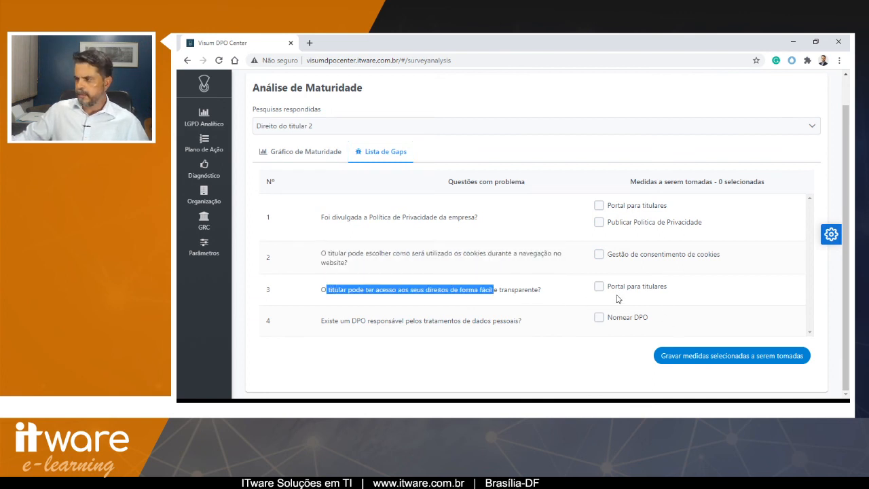
pyautogui.moveTo(322, 319); pyautogui.dragTo(510, 321)
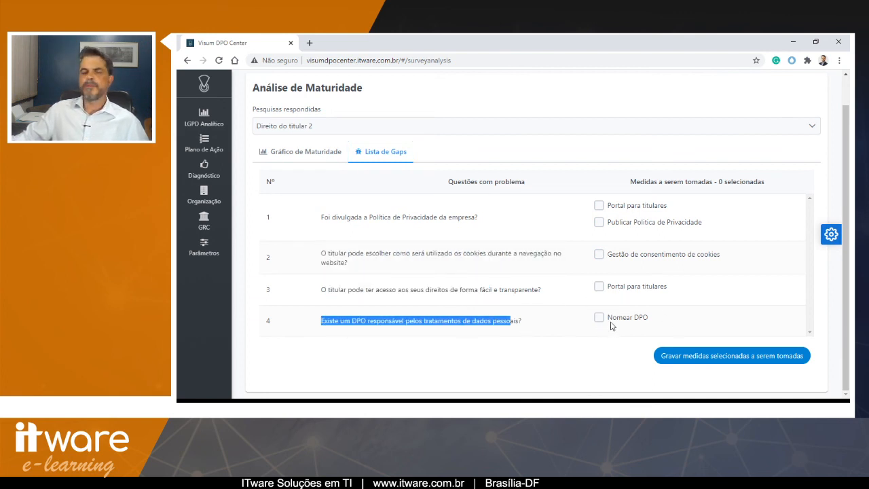
pyautogui.click(528, 328)
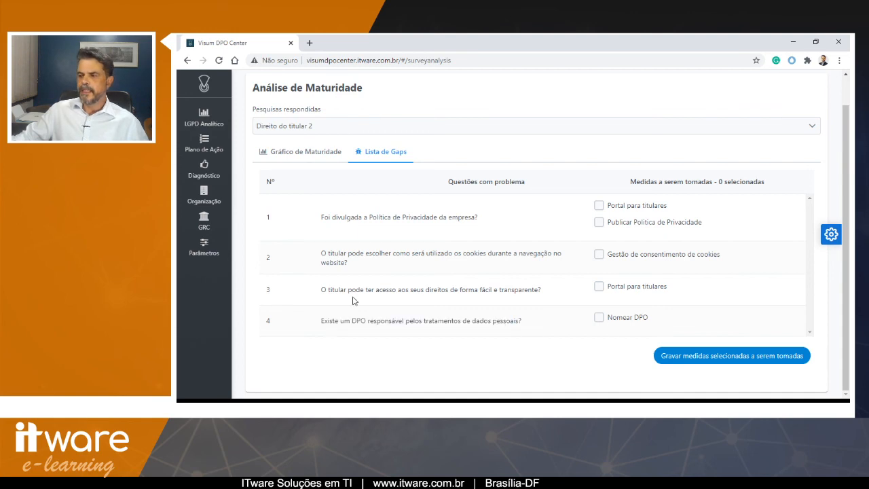
pyautogui.scroll(1, 353, 299)
pyautogui.scroll(-1, 353, 299)
pyautogui.scroll(1, 353, 299)
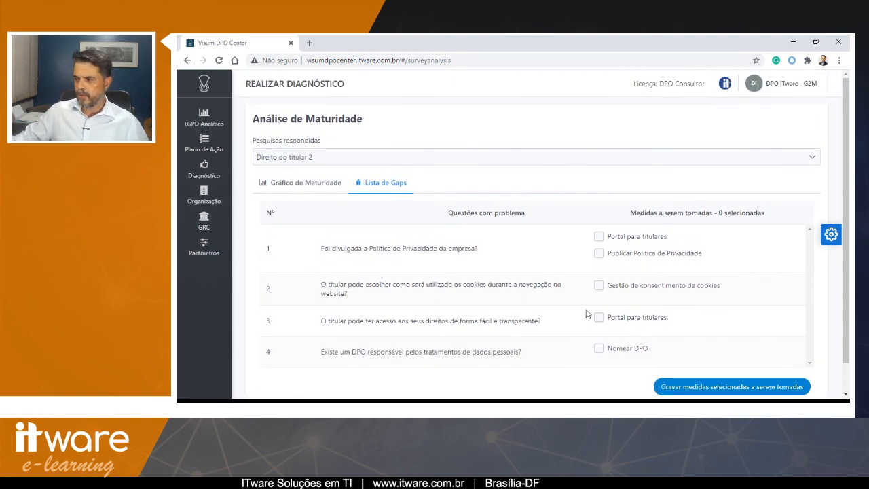
pyautogui.scroll(-1, 638, 306)
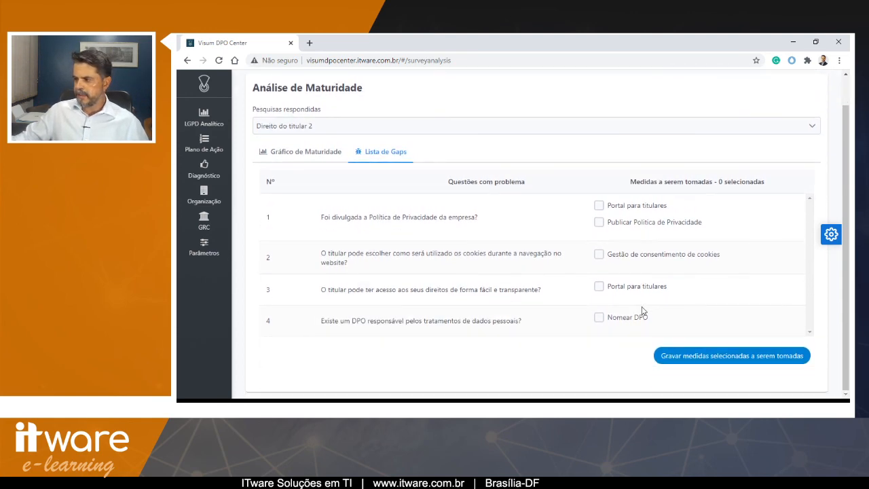
# - Tick the Nomear DPO measure for the DPO question in the gap list
pyautogui.click(600, 323)
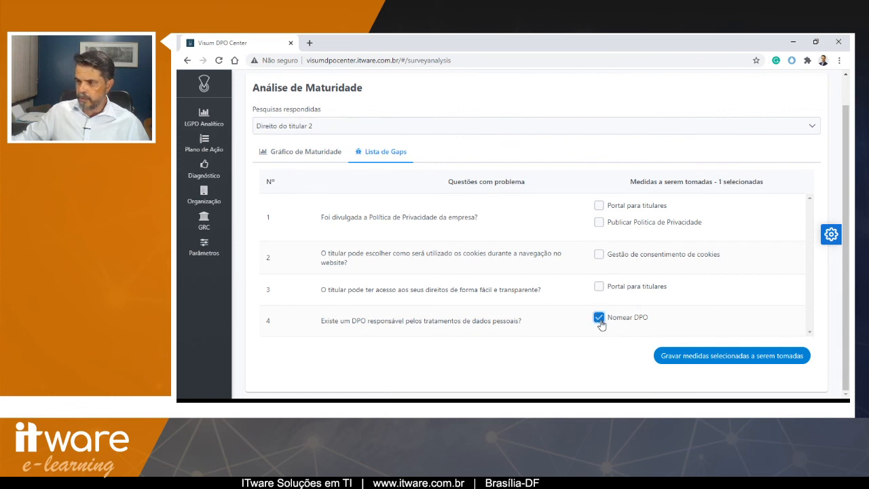
pyautogui.click(206, 148)
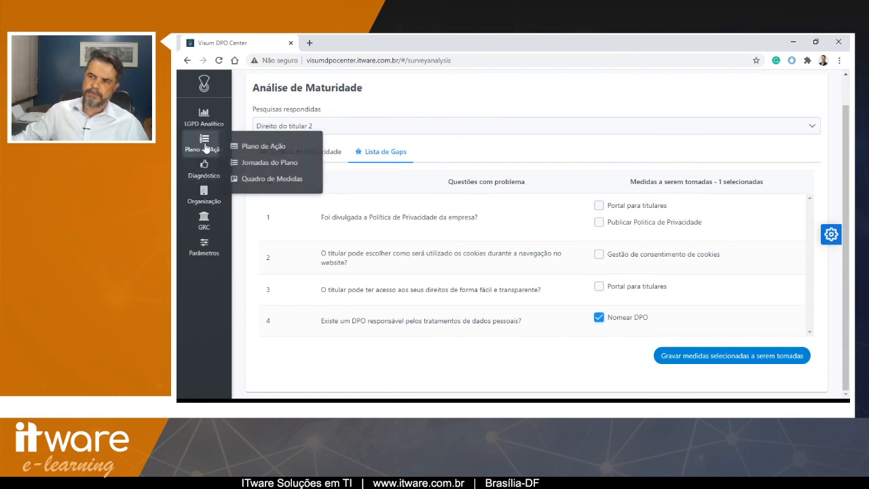
pyautogui.click(205, 147)
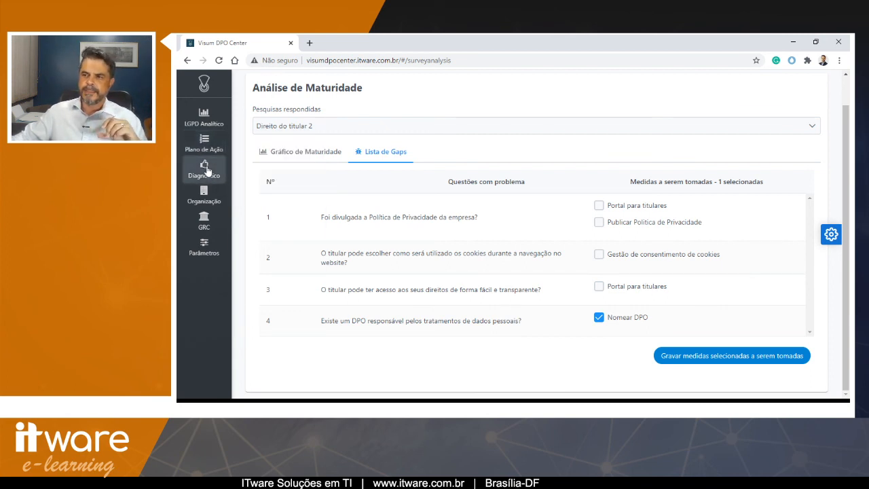
# - Open the compliance measures form and the compliance measures board
pyautogui.click(206, 169)
pyautogui.click(244, 274)
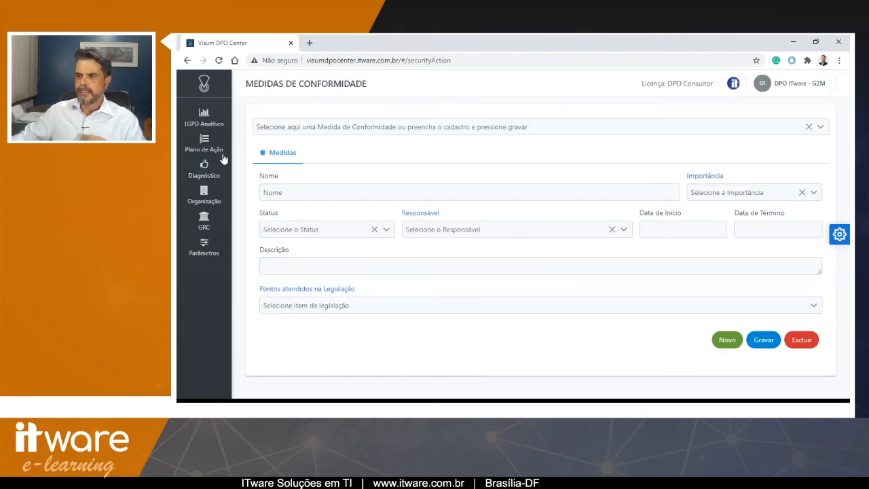
pyautogui.click(204, 144)
pyautogui.click(248, 180)
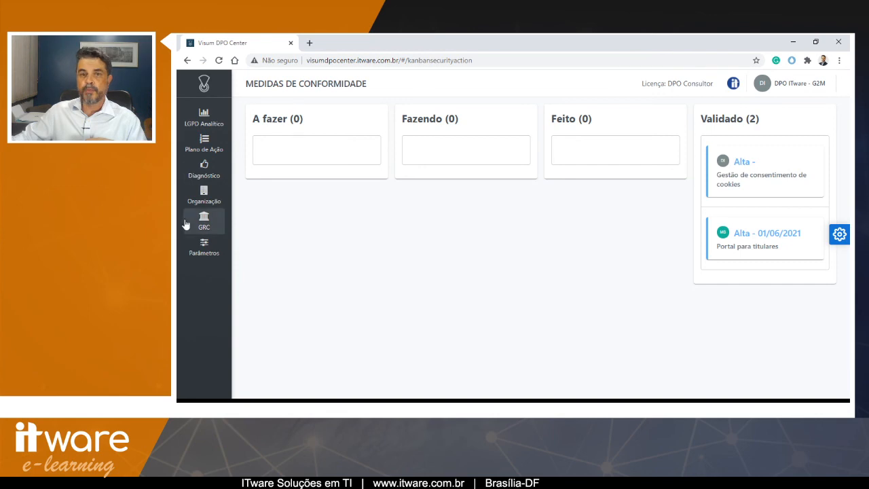
# - Return to the diagnosis gap list, tick Nomear DPO and save the selected measures to be taken
pyautogui.click(205, 174)
pyautogui.click(265, 261)
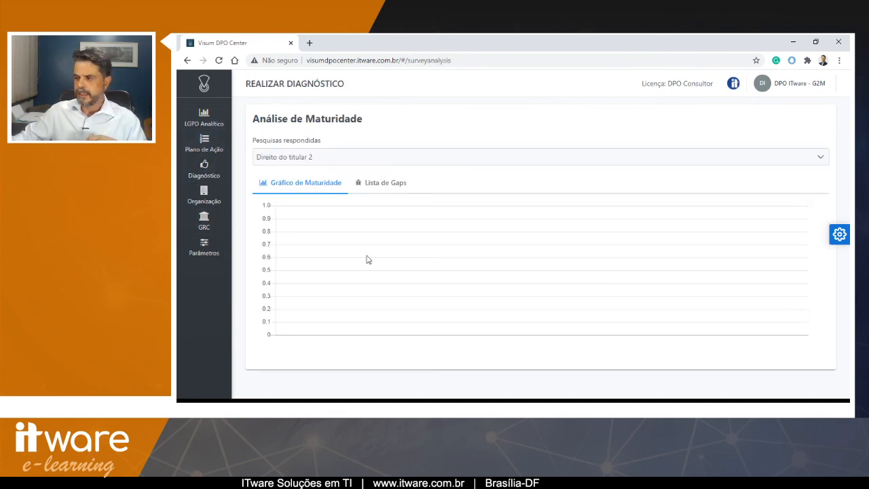
pyautogui.click(382, 187)
pyautogui.scroll(-1, 515, 238)
pyautogui.click(597, 317)
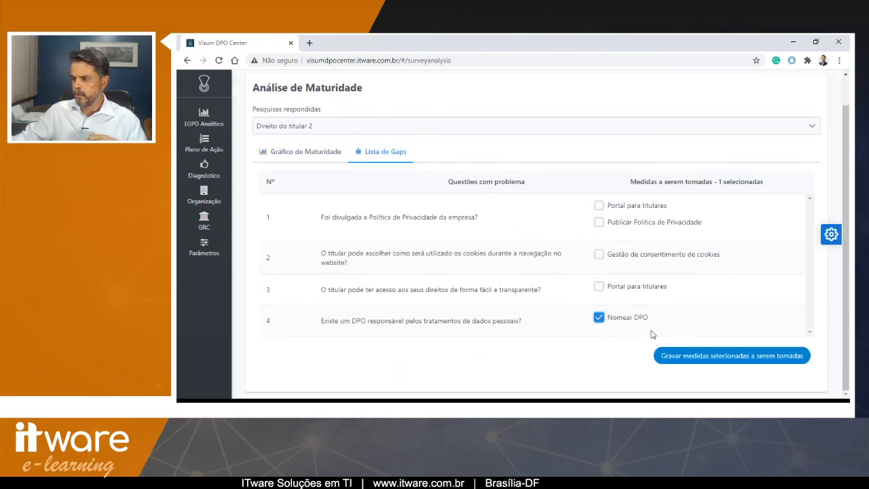
pyautogui.click(737, 354)
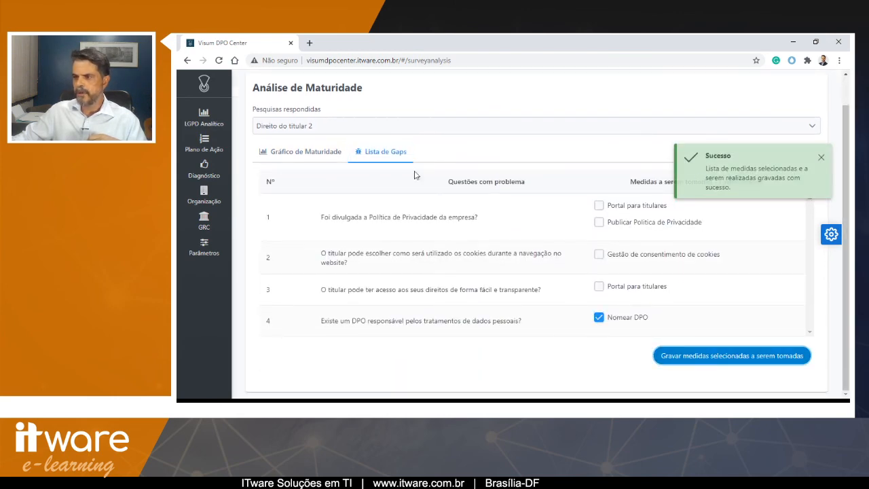
# - Open the compliance measures board
pyautogui.moveTo(203, 143)
pyautogui.click(258, 177)
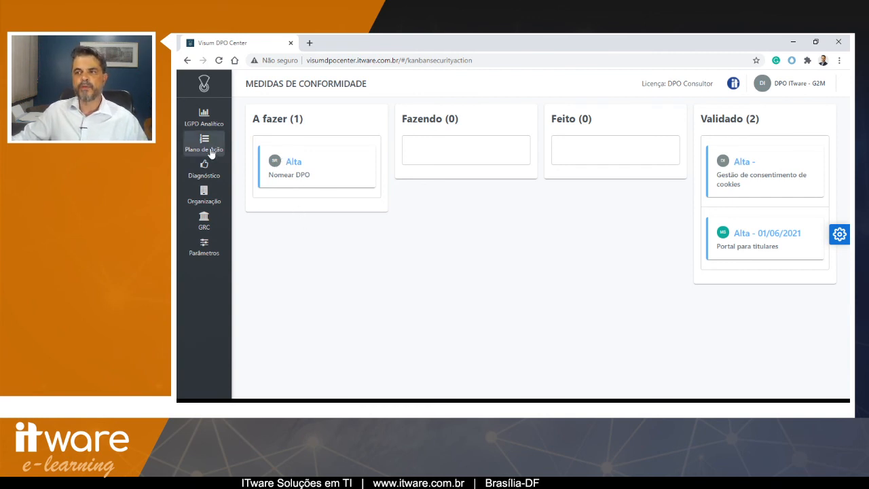
# - Reopen the gap list and tick Publicar Política de Privacidade, Gestão de consentimento de cookies, Portal para titulares and Nomear DPO
pyautogui.moveTo(205, 169)
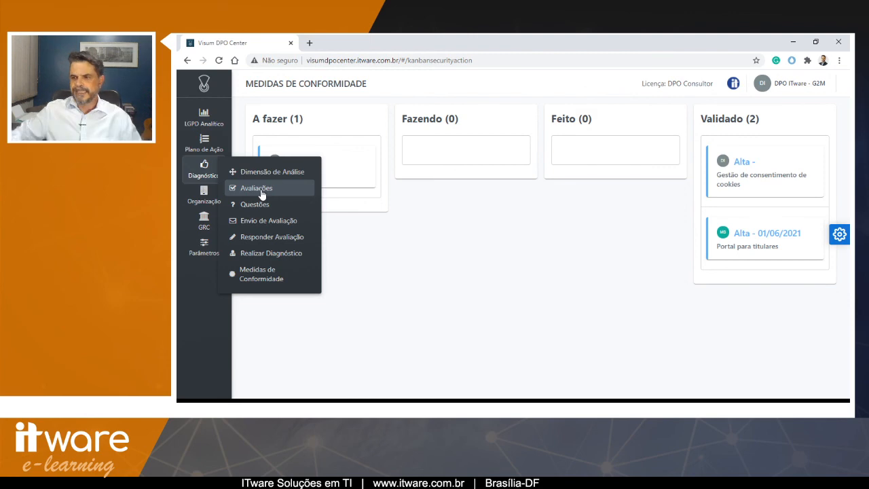
pyautogui.click(283, 255)
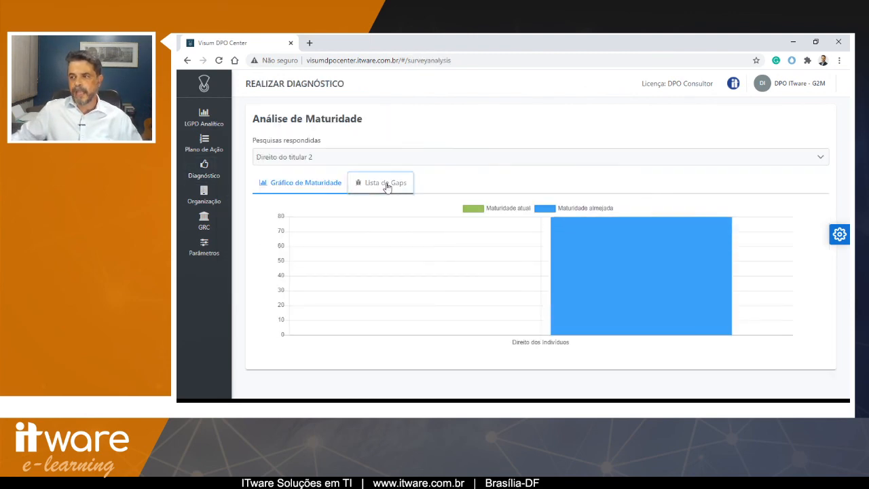
pyautogui.click(386, 185)
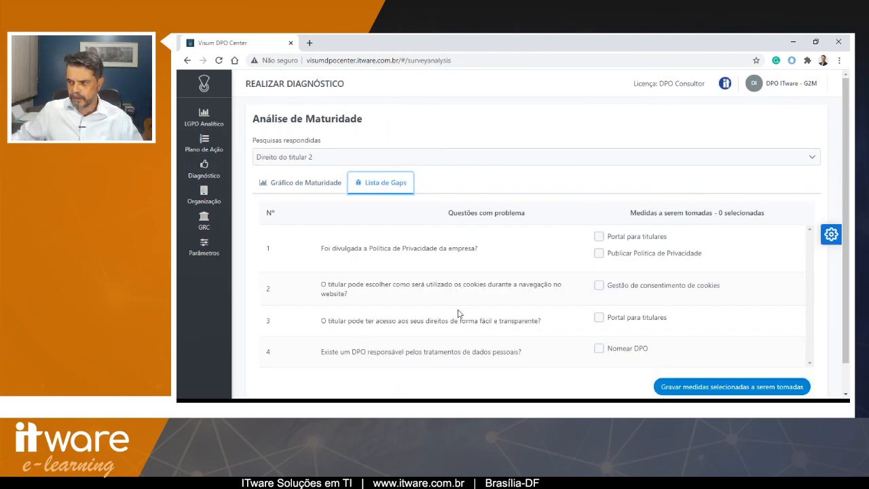
pyautogui.click(599, 254)
pyautogui.click(598, 285)
pyautogui.click(599, 317)
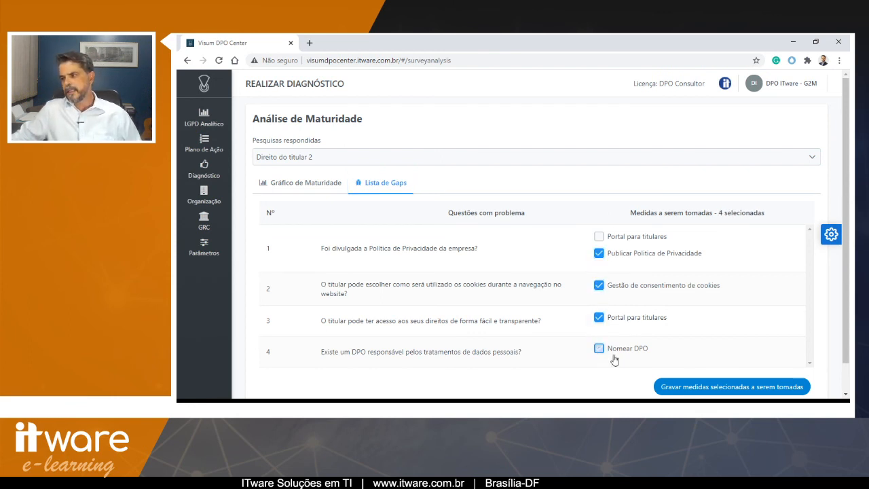
pyautogui.click(612, 354)
# - Return to the compliance measures board
pyautogui.moveTo(203, 143)
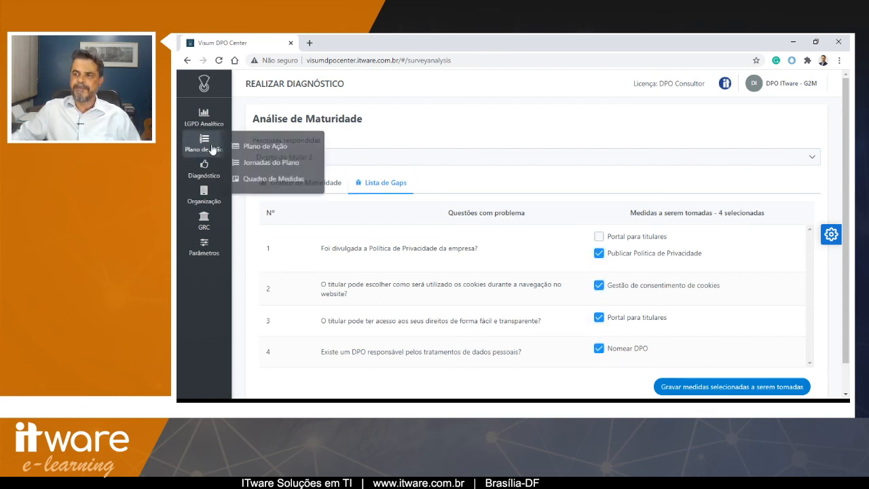
pyautogui.click(259, 179)
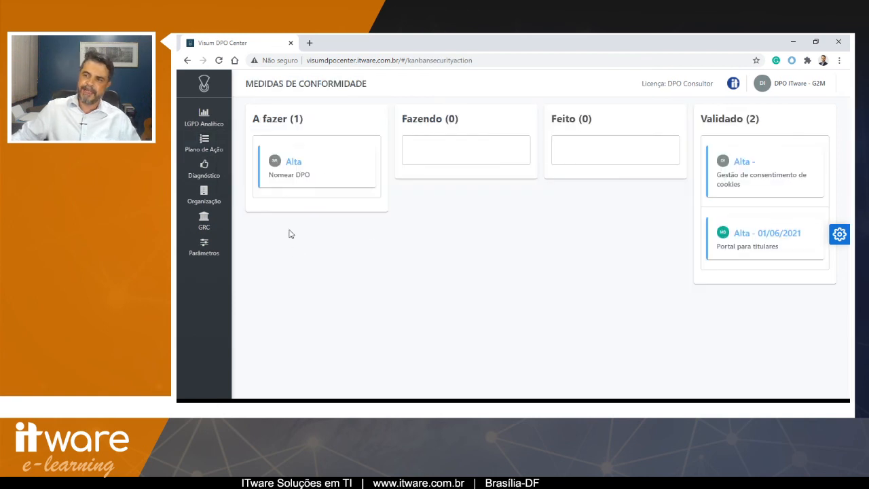